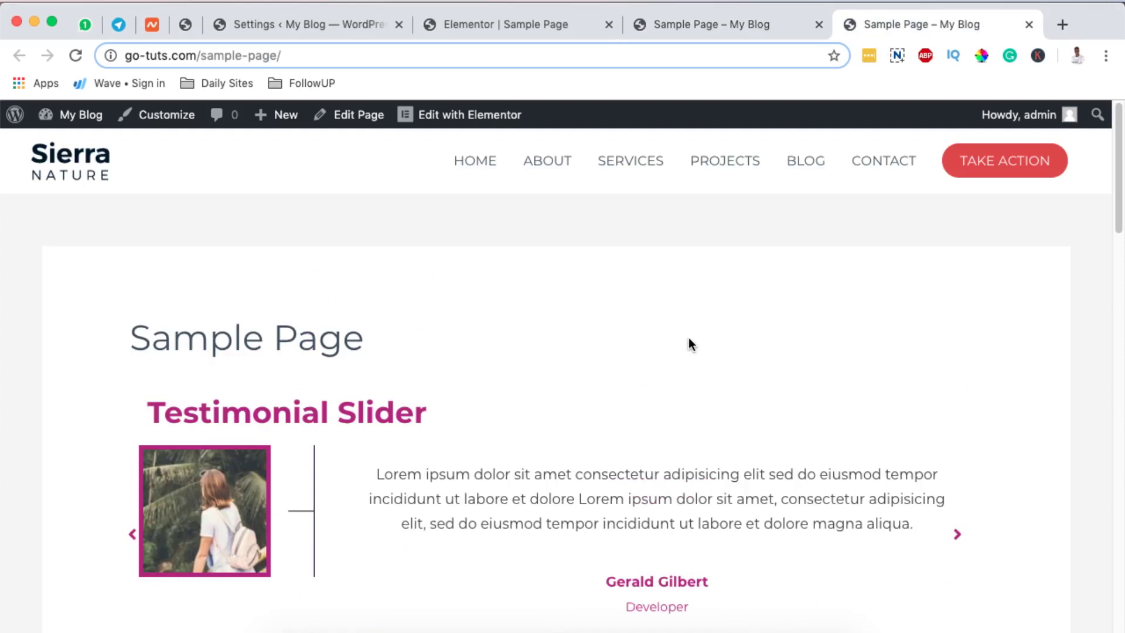
Scroll through the testimonial slider and grid on the Sample Page preview
scroll(683, 396, down, 2)
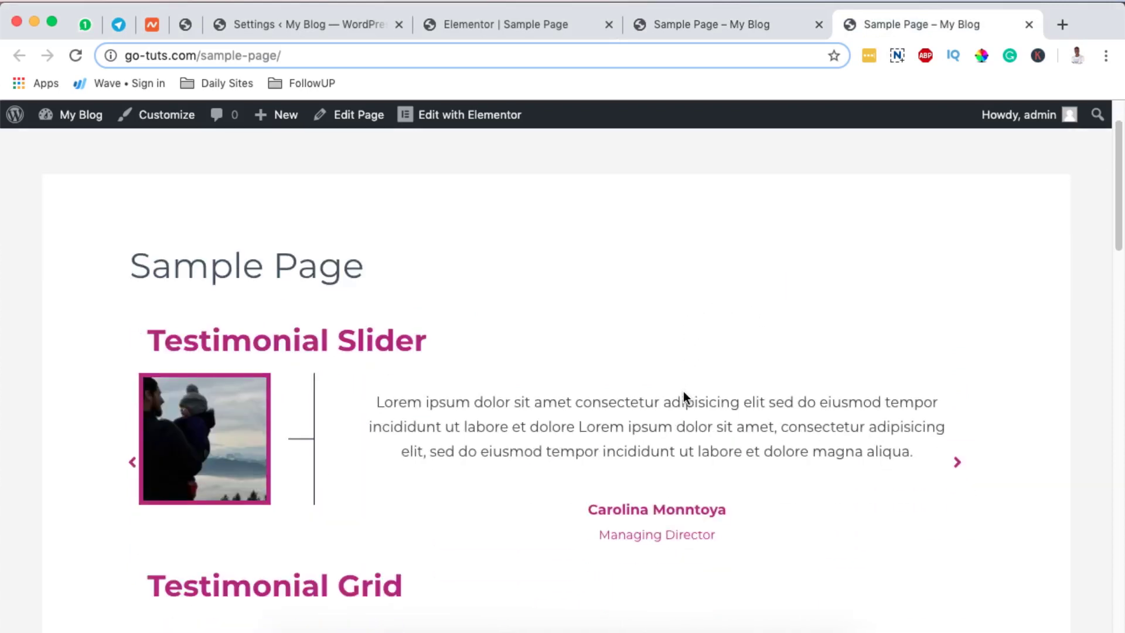
scroll(683, 392, down, 1)
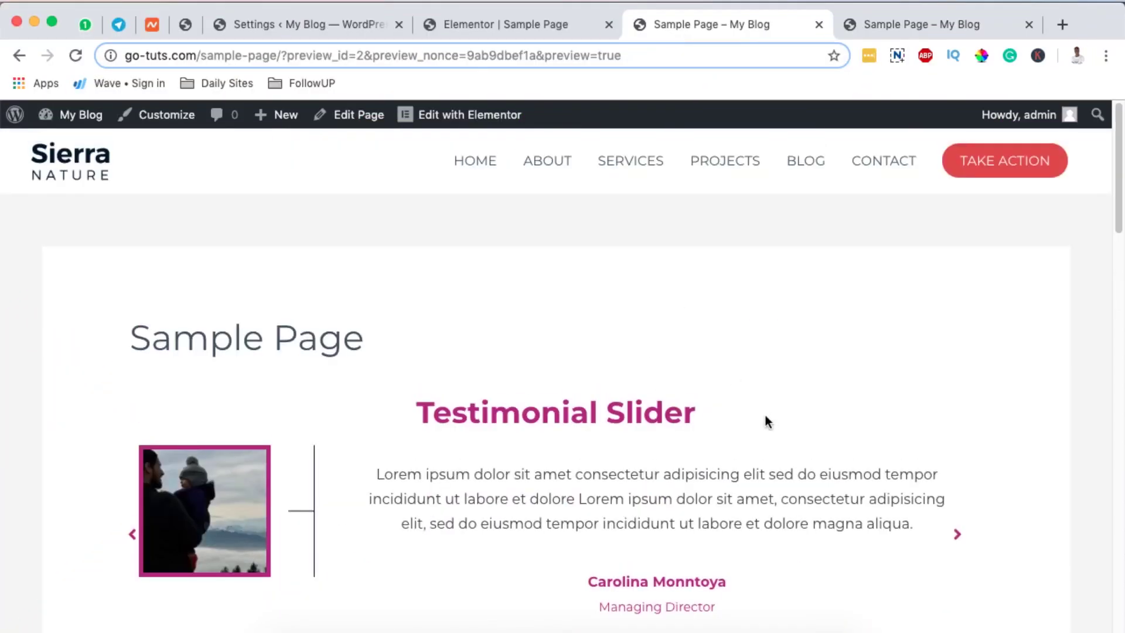
scroll(768, 416, down, 5)
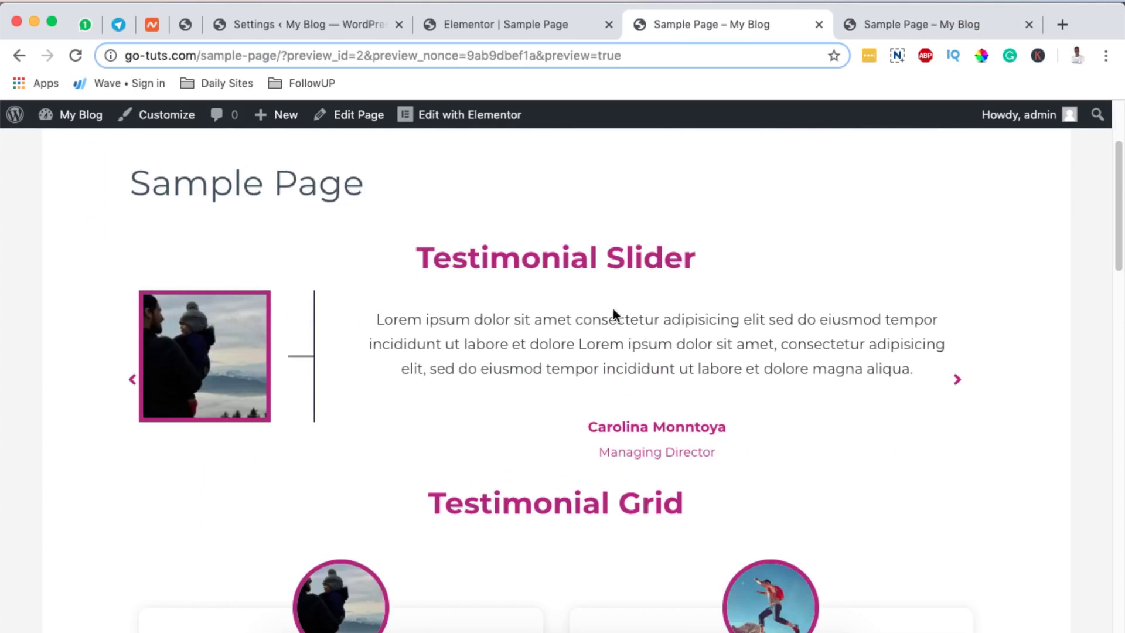
scroll(628, 382, down, 10)
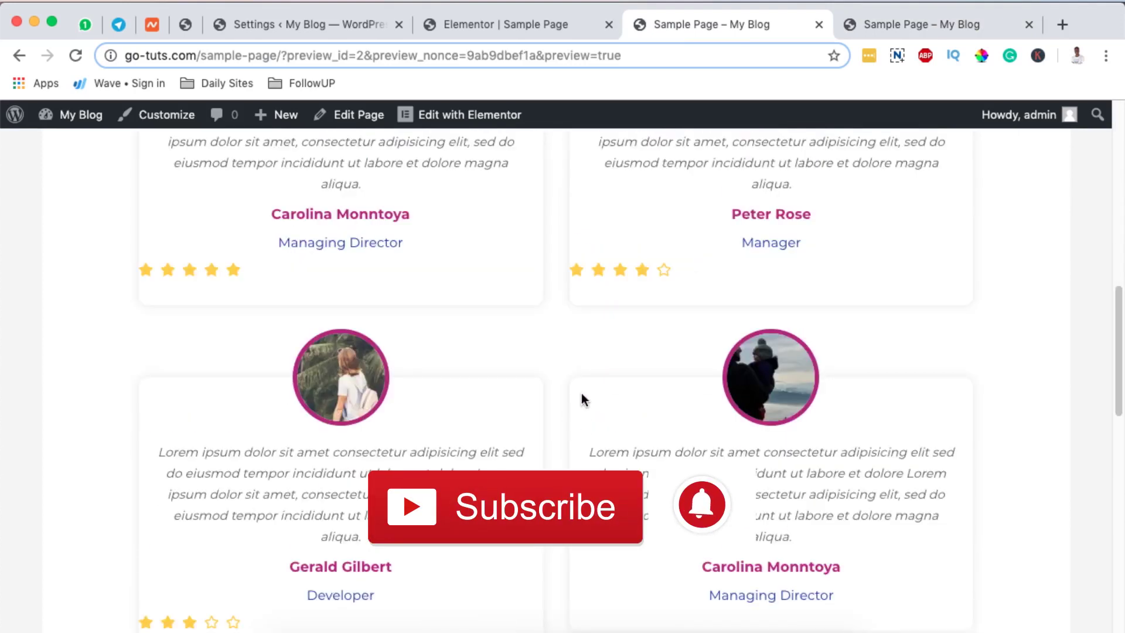
scroll(571, 328, up, 15)
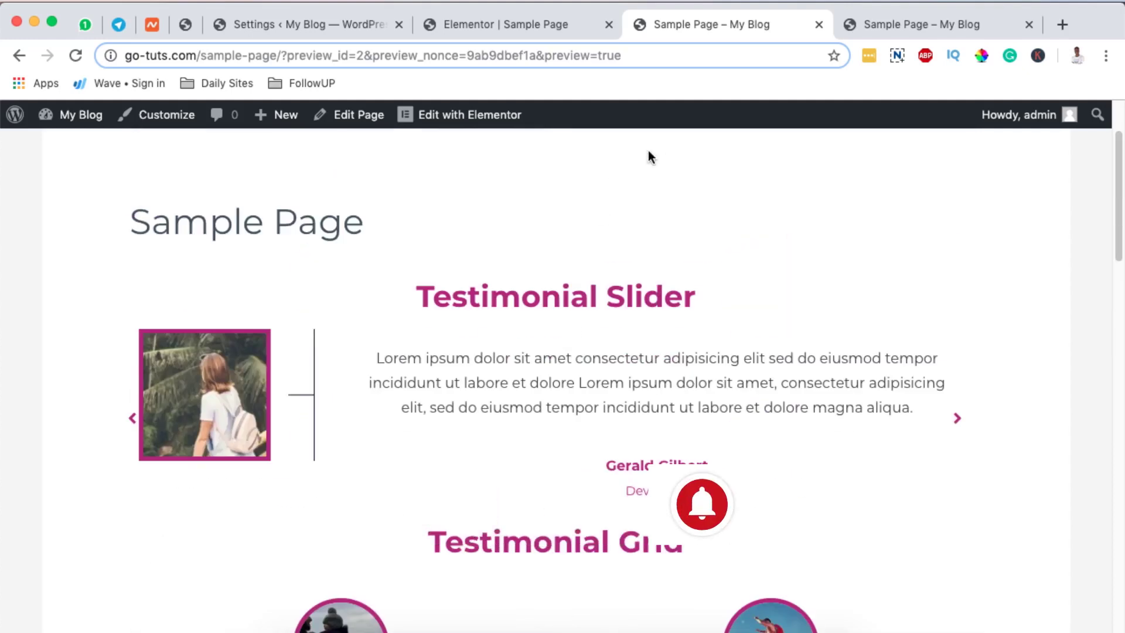
Review the published Sample Page, then return to its Elementor editor
click(879, 19)
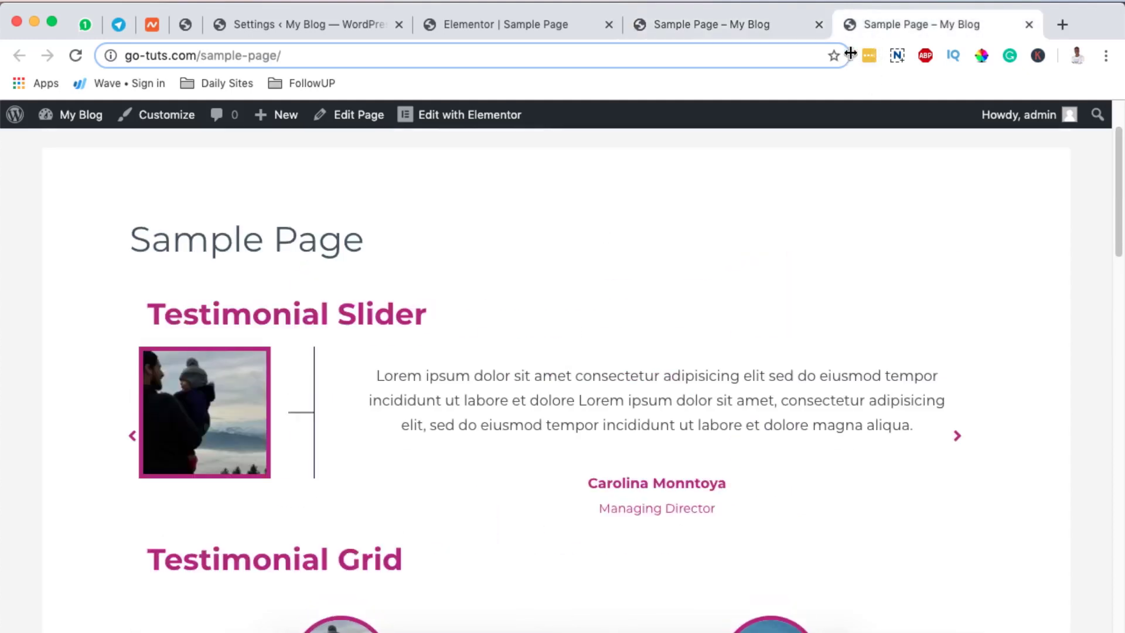
scroll(646, 430, down, 8)
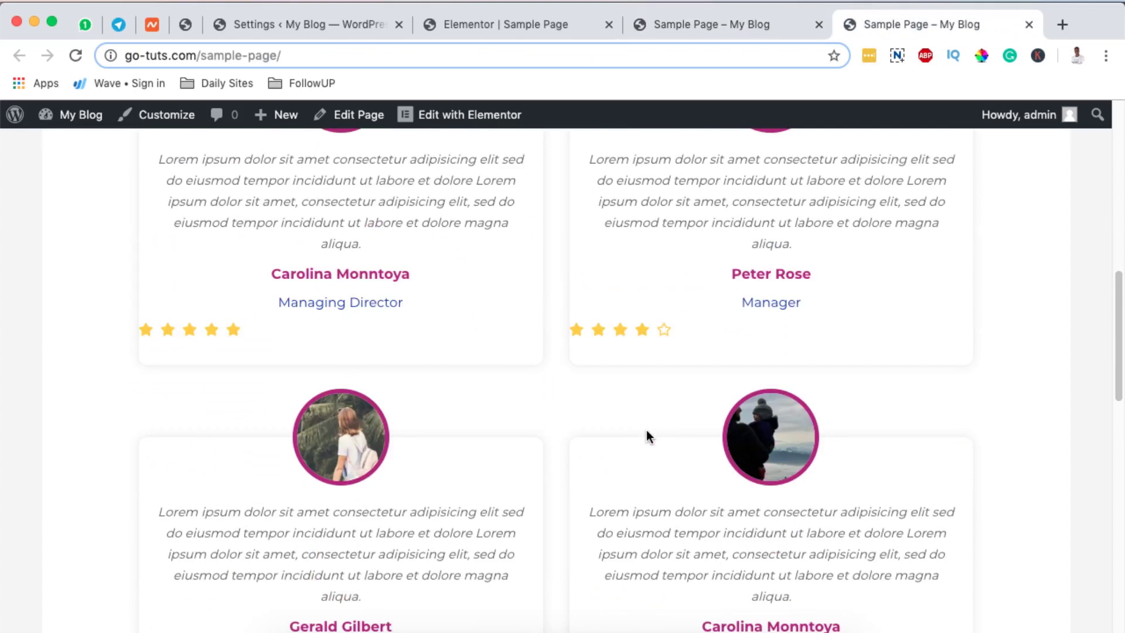
scroll(646, 437, down, 3)
scroll(640, 437, down, 3)
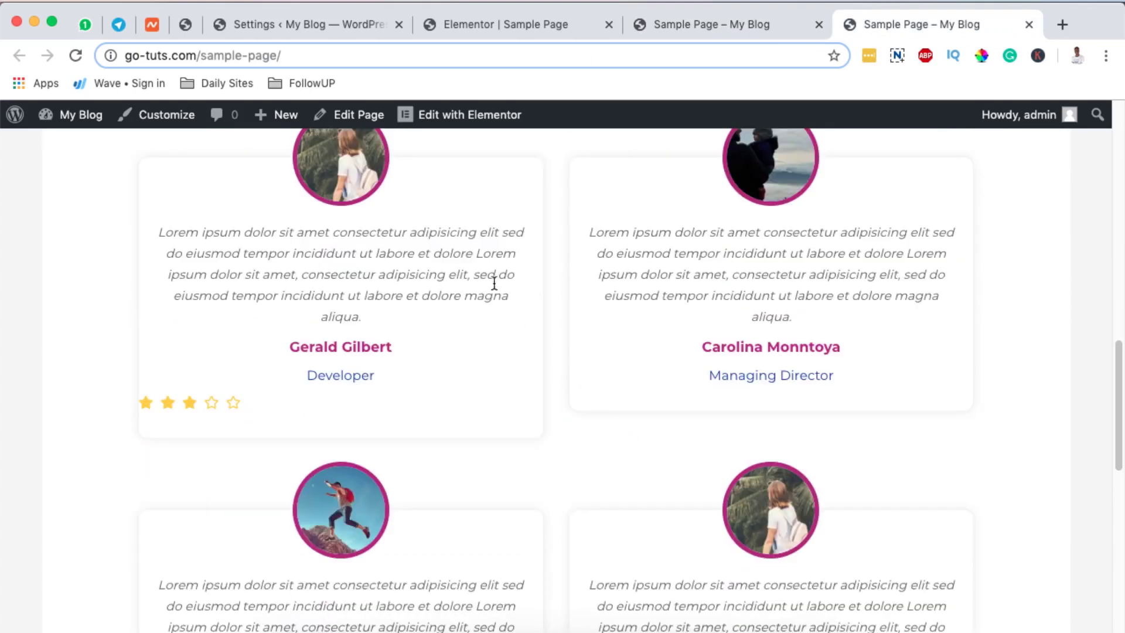
click(483, 26)
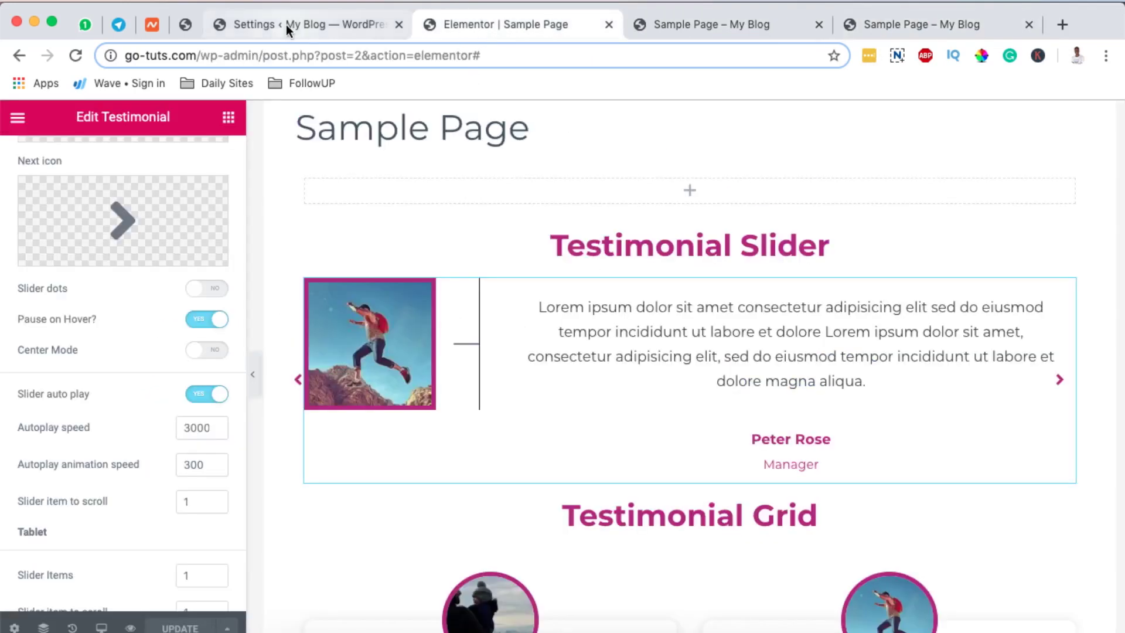
Search Plugins > Add New for 'ht mega' and confirm HT Mega – Absolute Addons shows Active
click(286, 25)
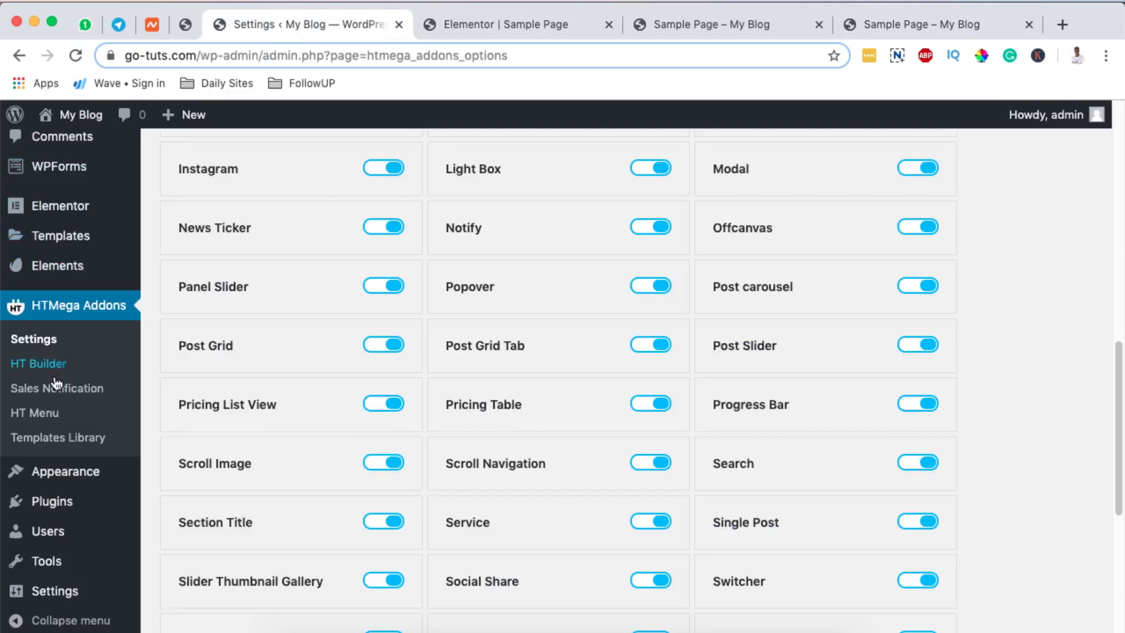
scroll(55, 384, down, 1)
mouse_move(46, 501)
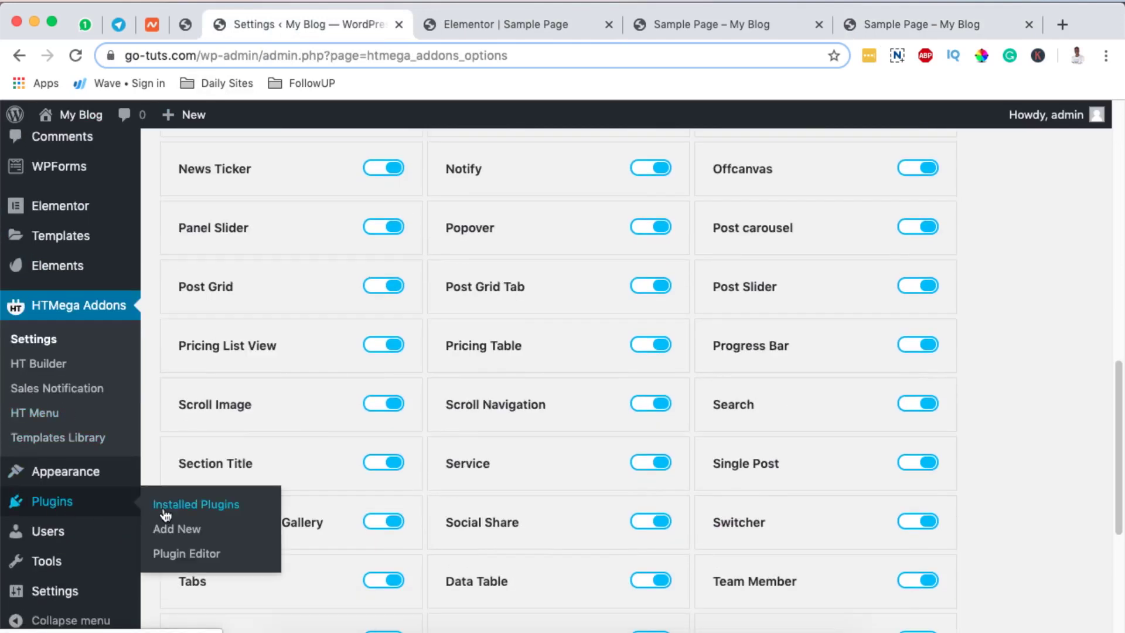
click(179, 529)
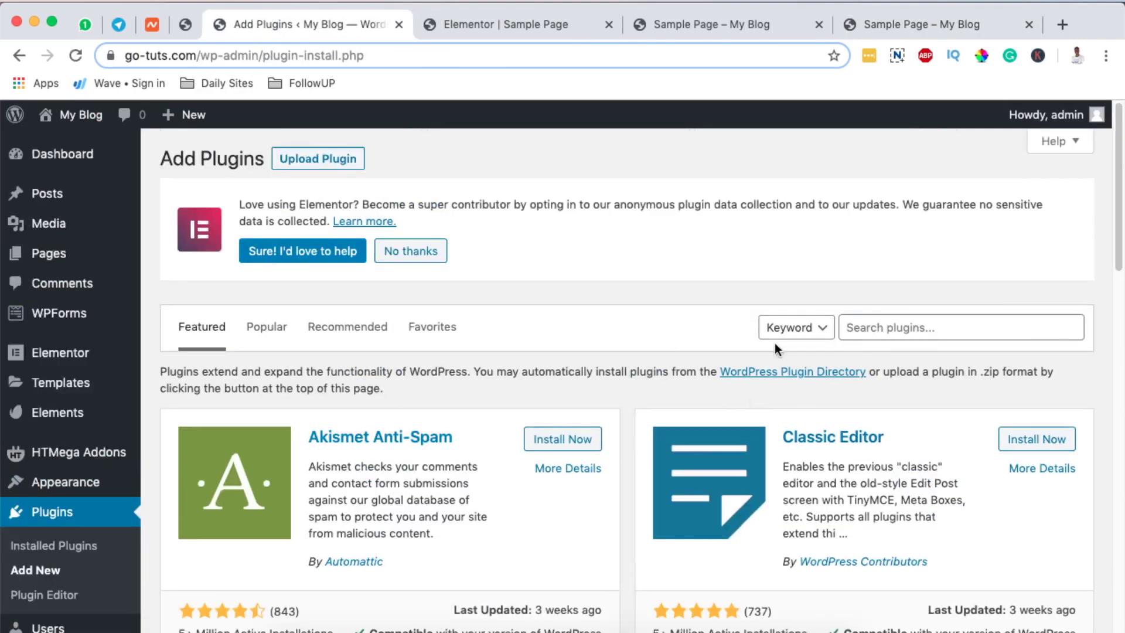
click(870, 329)
text(ht mega)
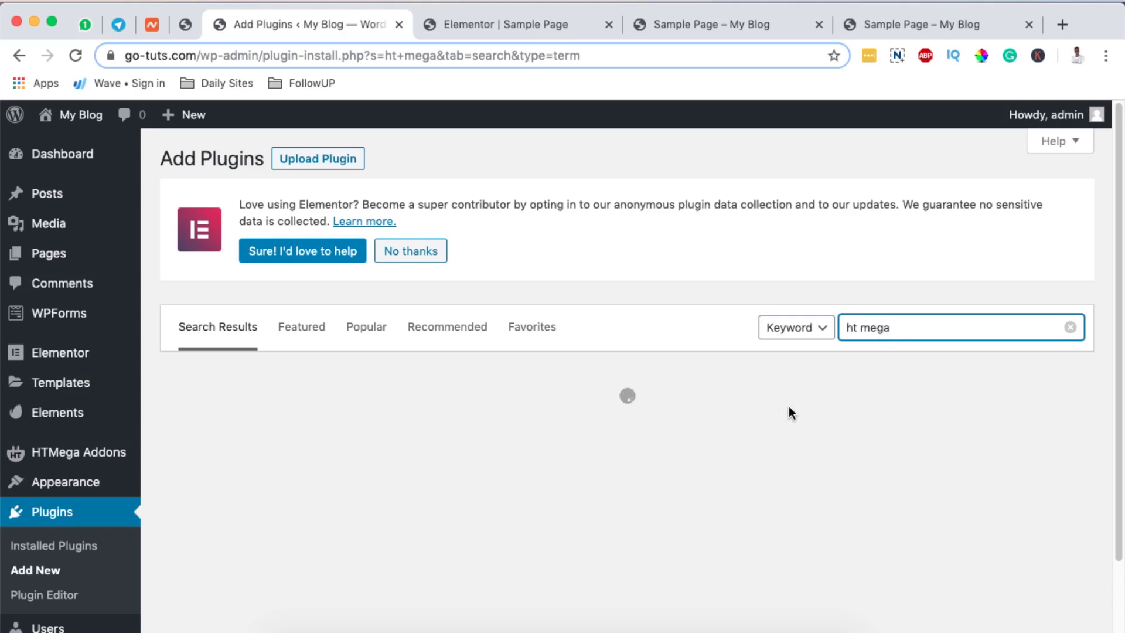
scroll(788, 406, down, 2)
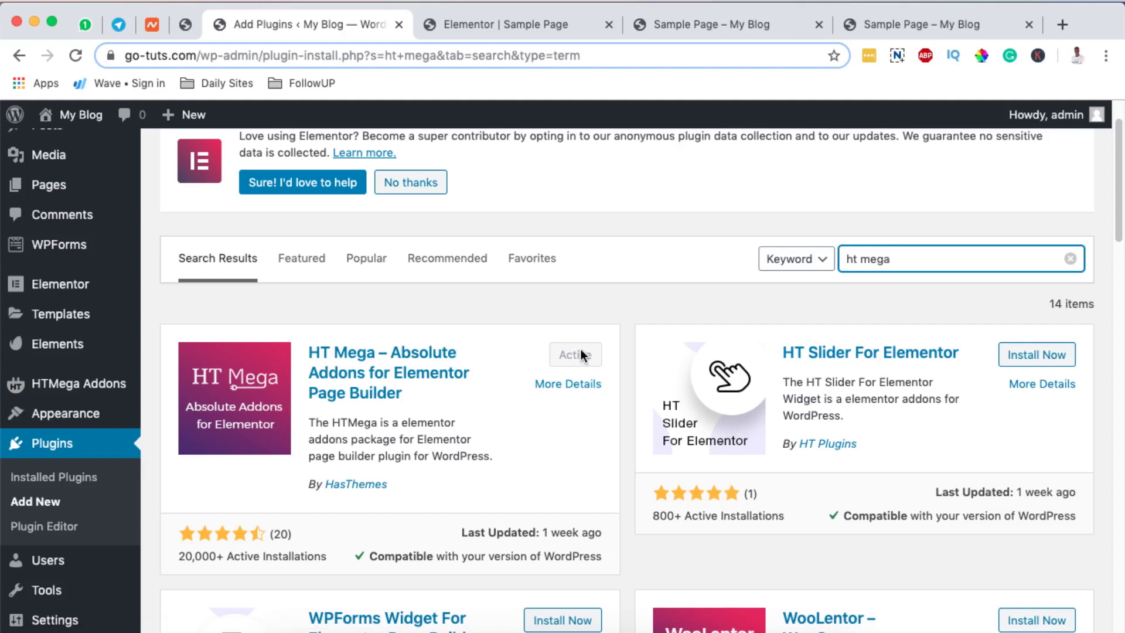
mouse_move(62, 385)
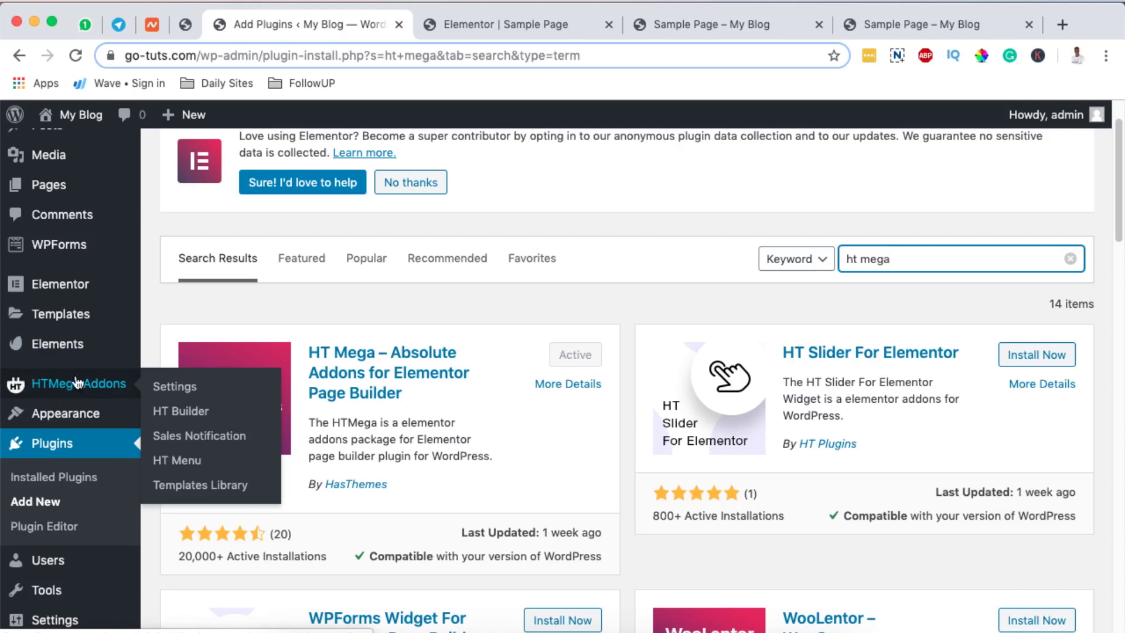
Open HTMega Addons Settings and scroll down the Elements list
click(51, 388)
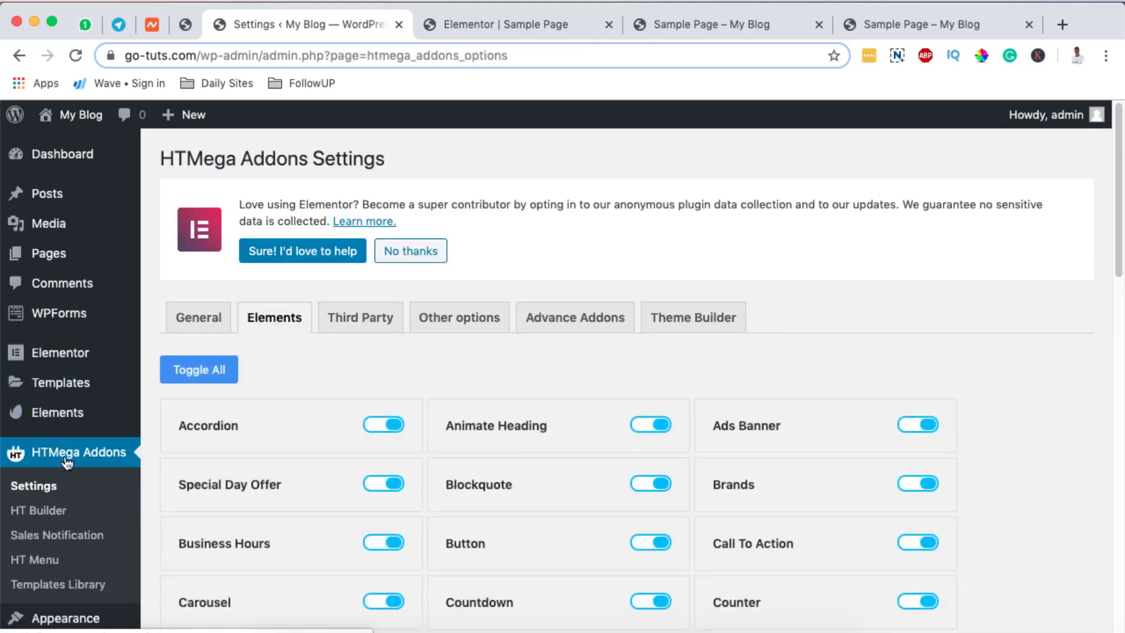
scroll(540, 516, down, 5)
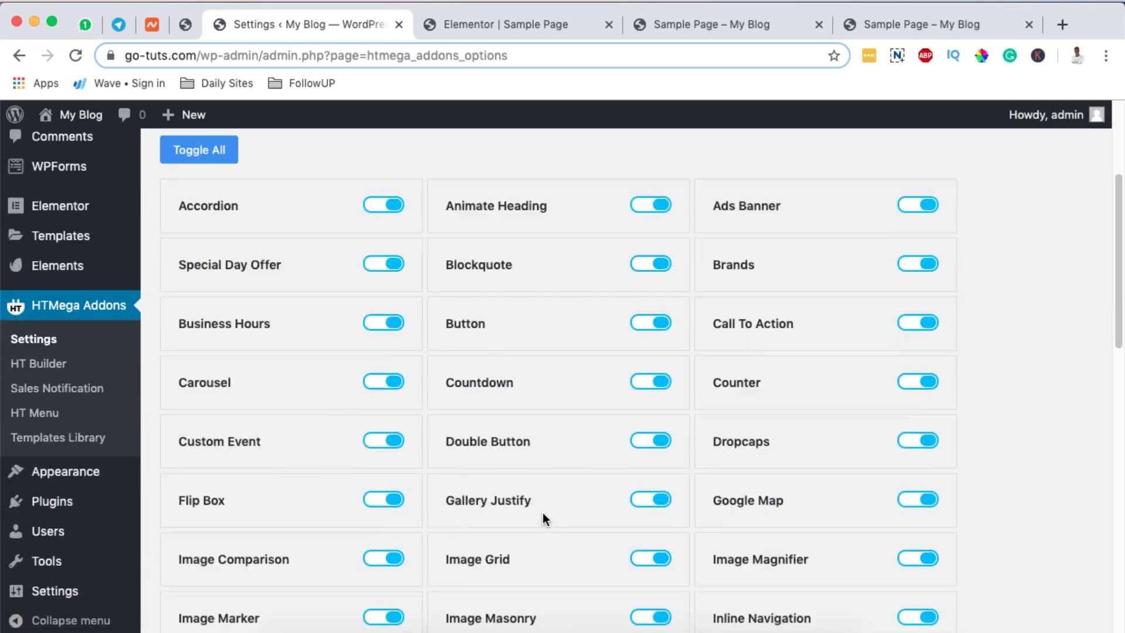
scroll(542, 513, down, 6)
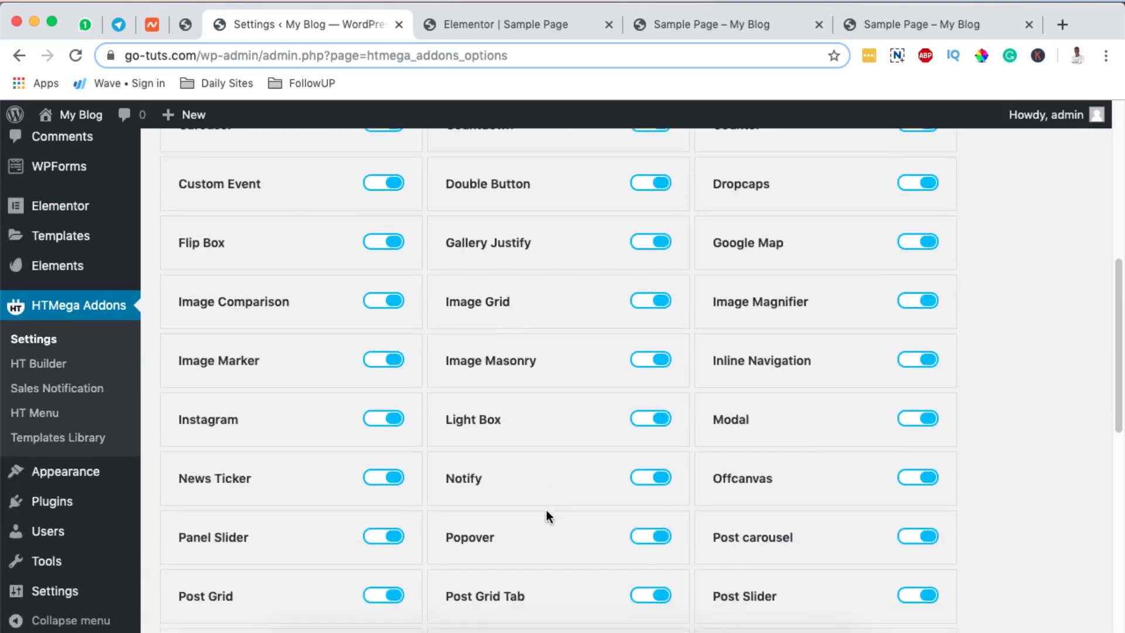
scroll(547, 516, down, 3)
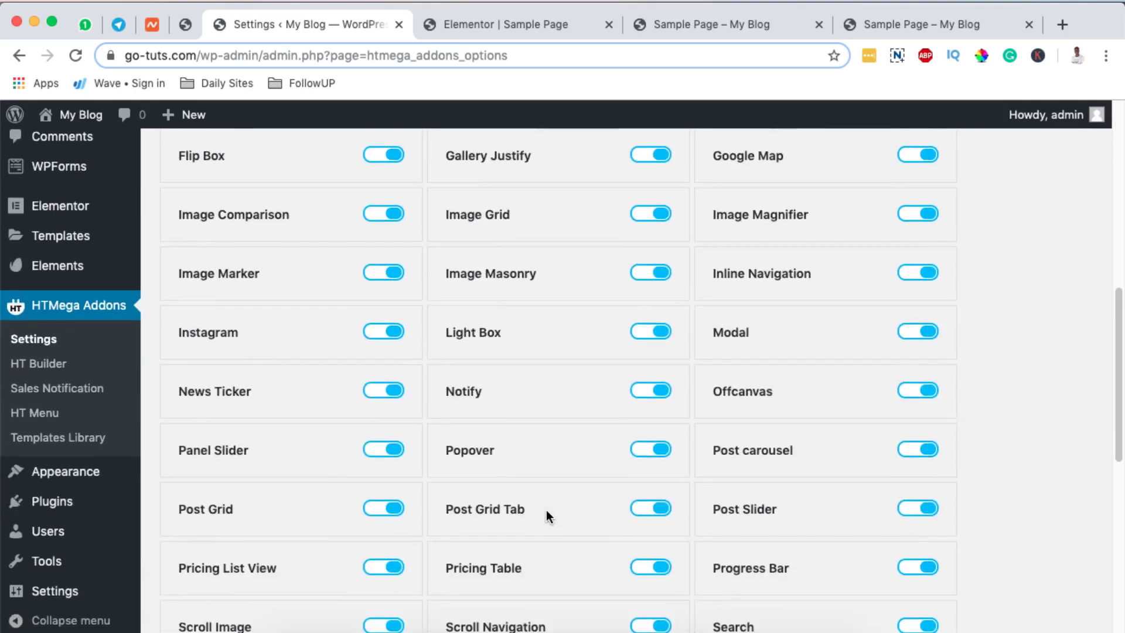
scroll(550, 516, down, 5)
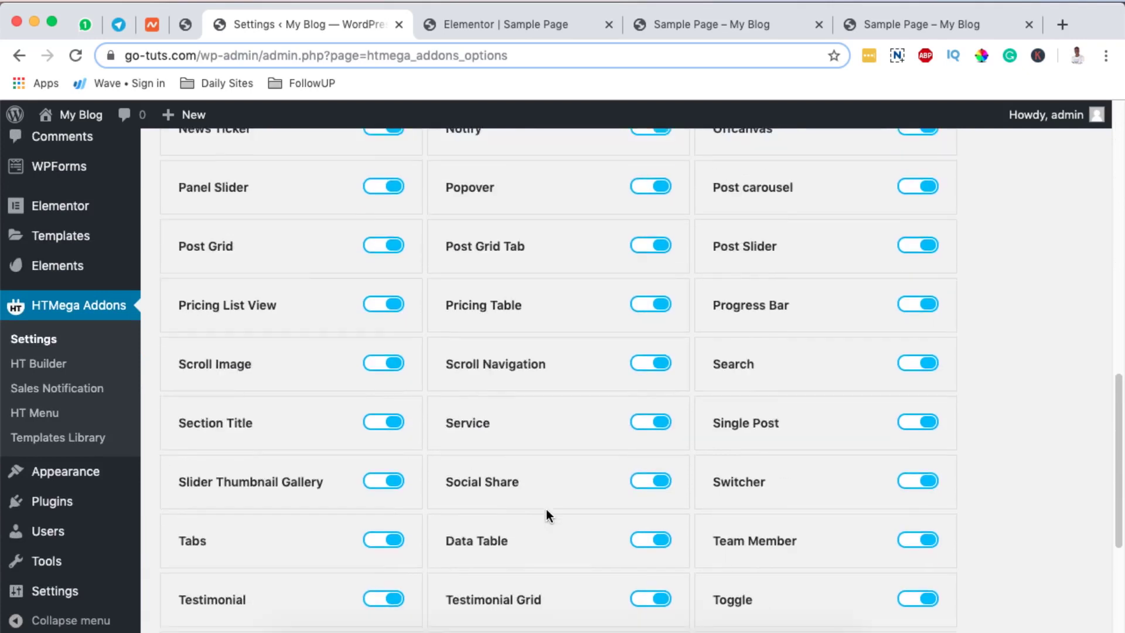
scroll(548, 511, down, 3)
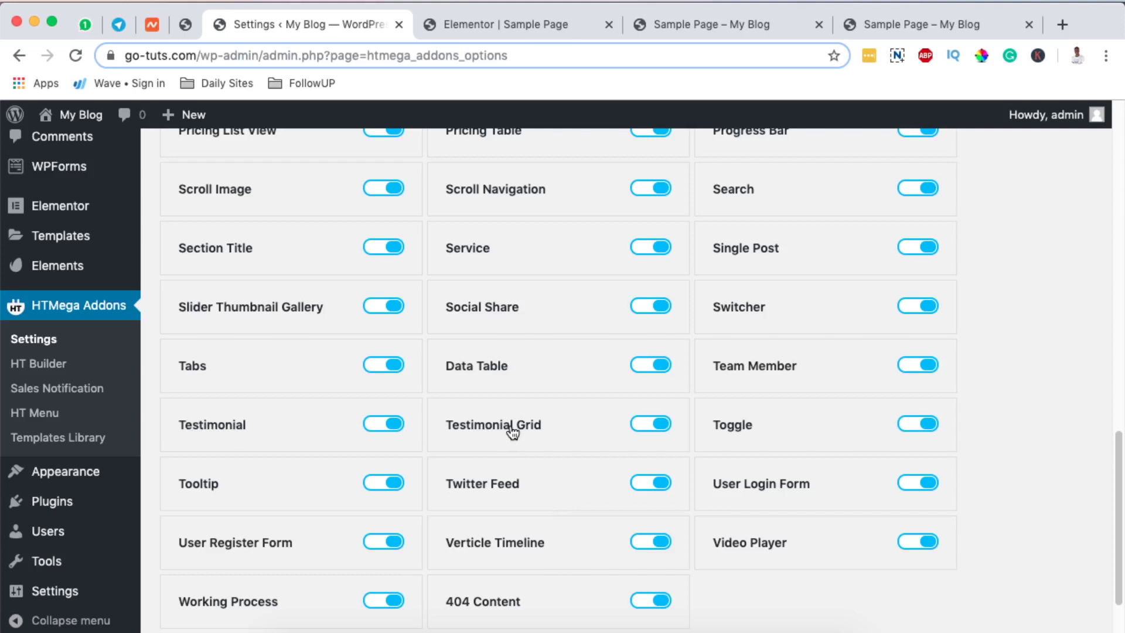
Leave the Testimonial and Testimonial Grid elements enabled and save the settings
click(366, 428)
click(378, 427)
click(388, 428)
click(393, 431)
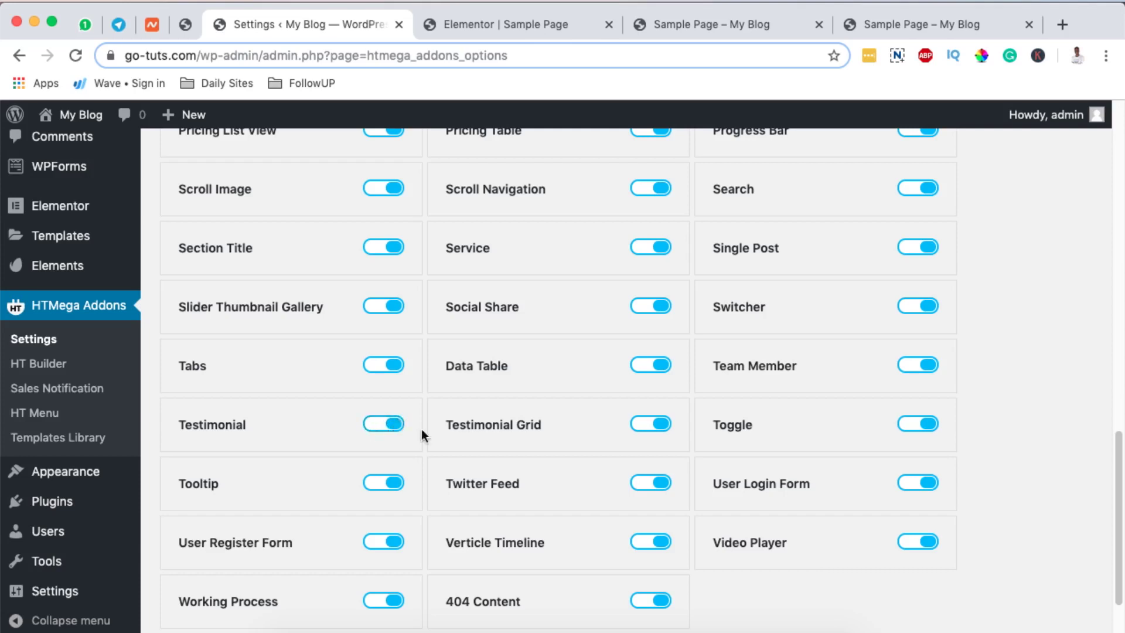
click(644, 427)
click(661, 429)
click(372, 430)
click(380, 428)
scroll(596, 431, down, 2)
click(202, 560)
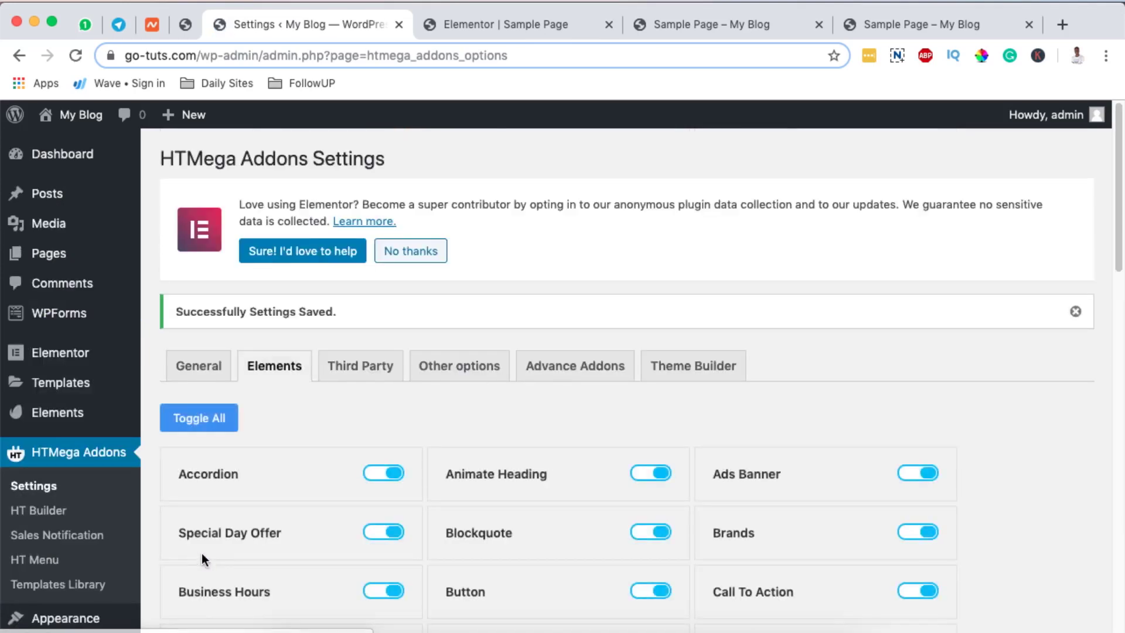
mouse_move(75, 265)
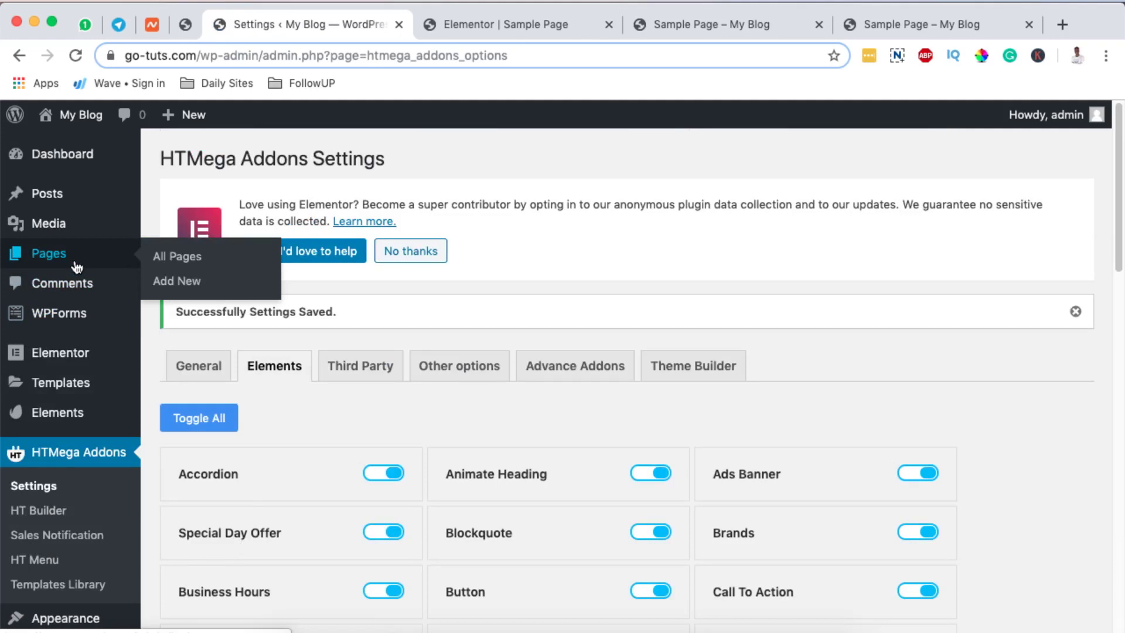
In Elementor, delete the empty section and add a new one above the Testimonial Slider
click(483, 27)
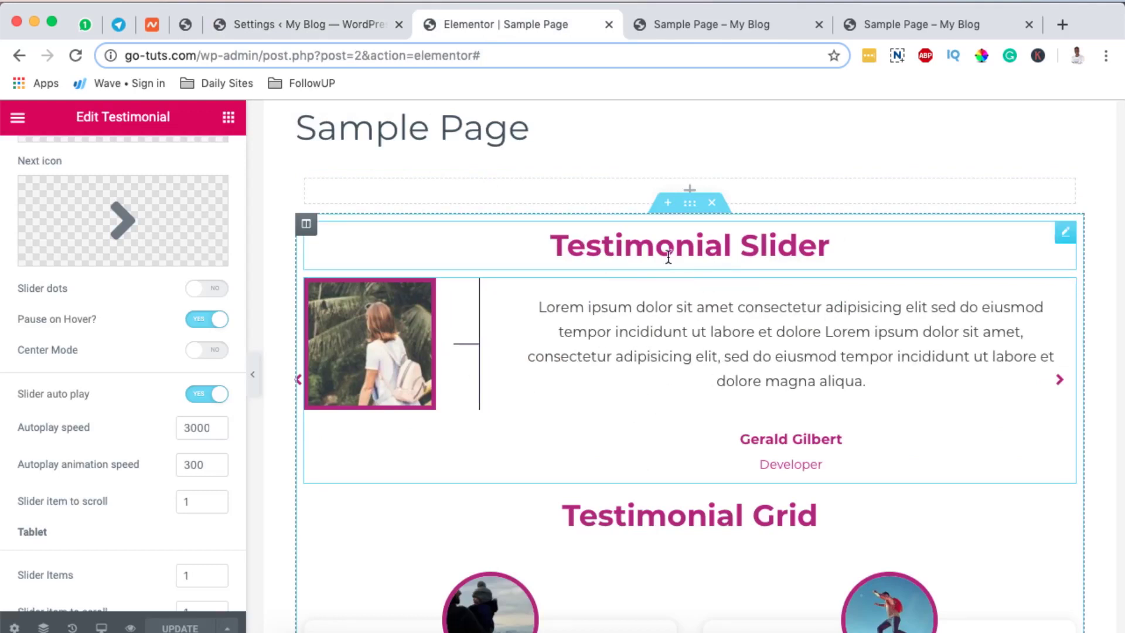
scroll(663, 347, down, 3)
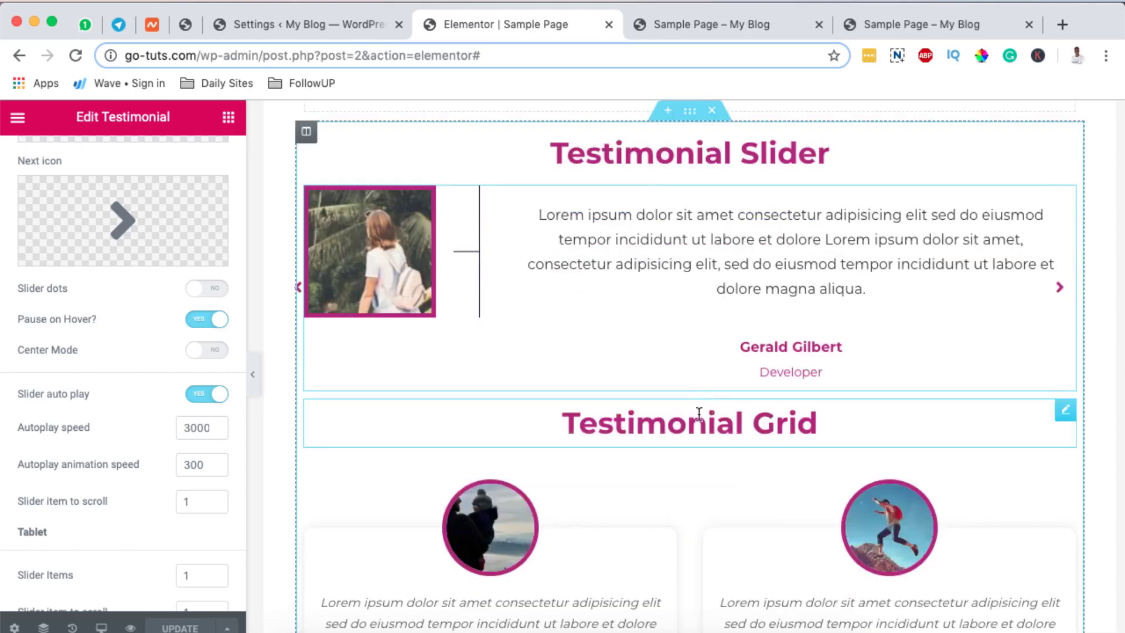
scroll(688, 433, down, 1)
scroll(687, 432, down, 10)
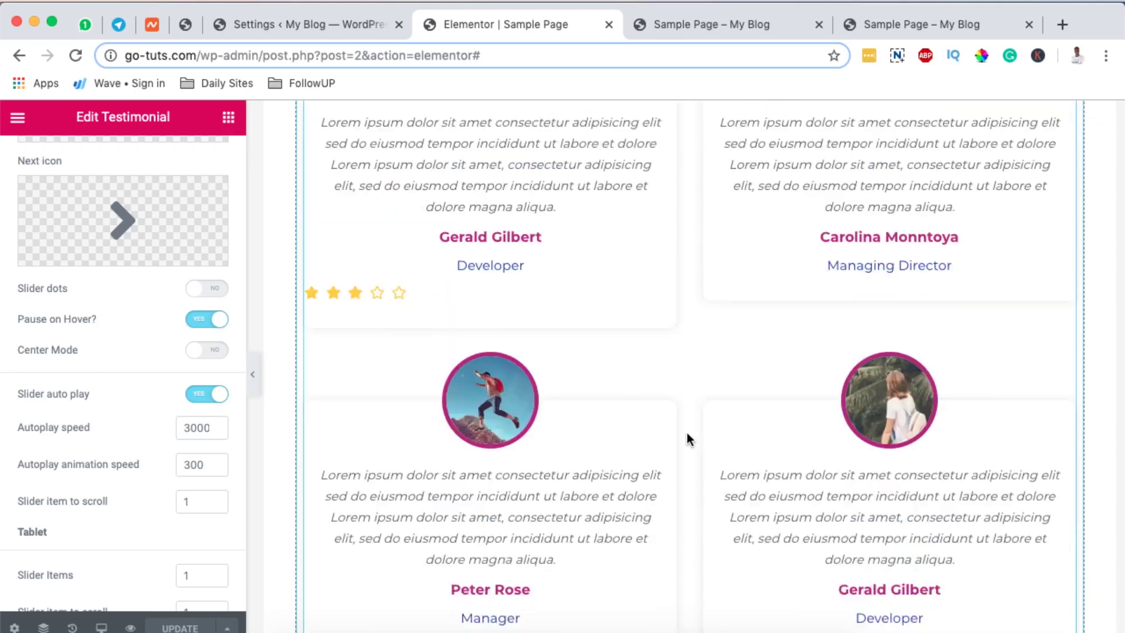
scroll(687, 433, up, 20)
click(712, 314)
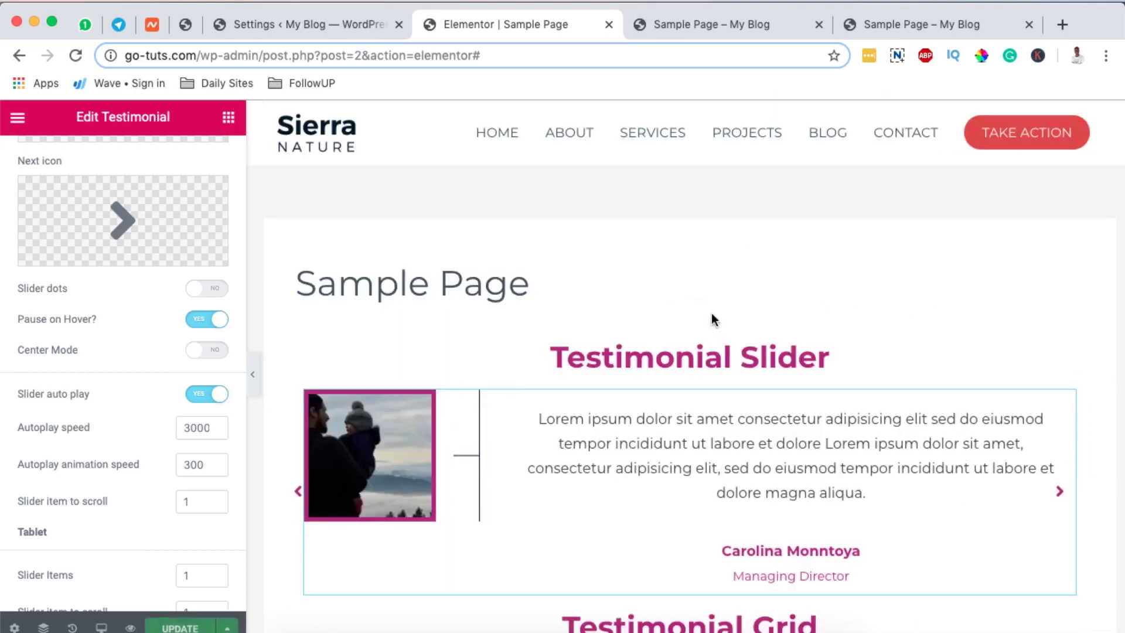
click(667, 316)
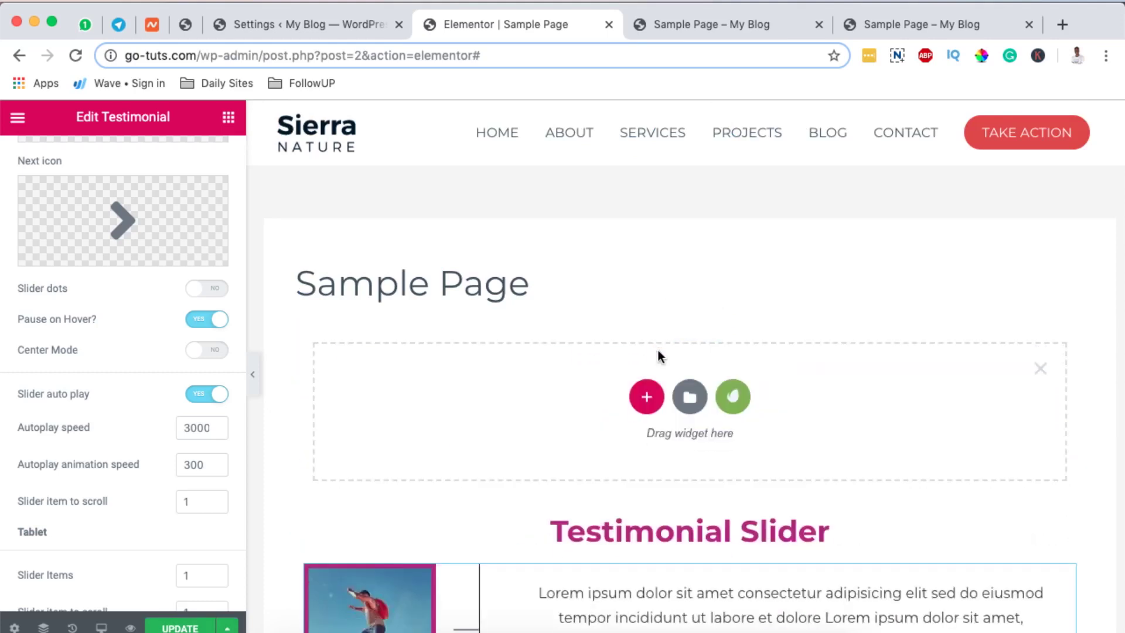
Search widgets for 'tes' and drag the HT Mega Testimonial widget into the new section
click(228, 117)
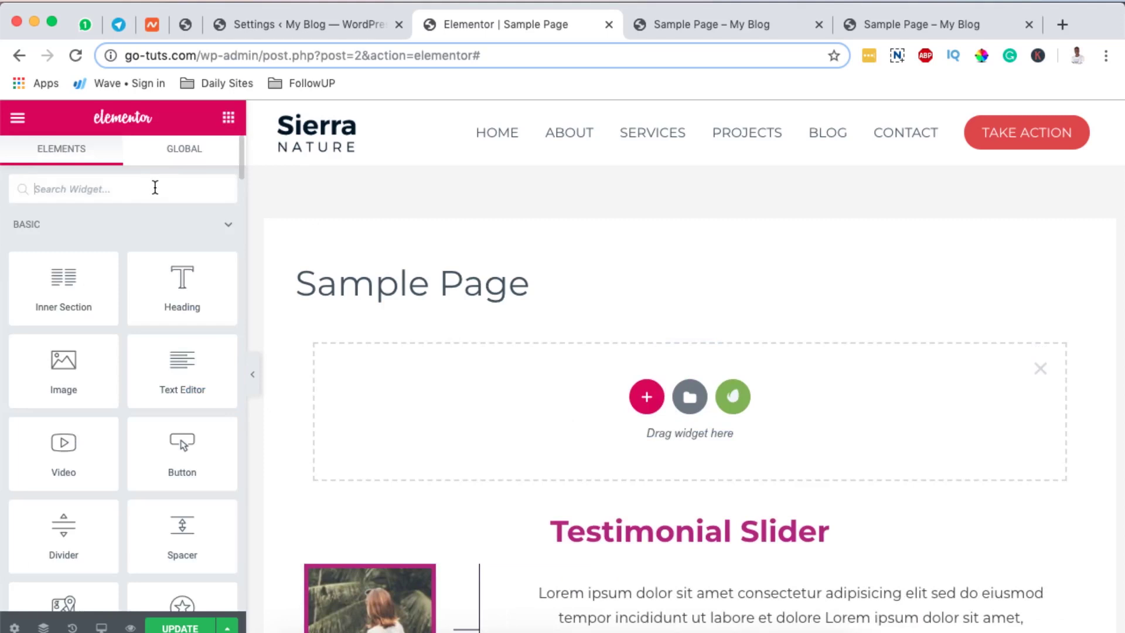
text(test)
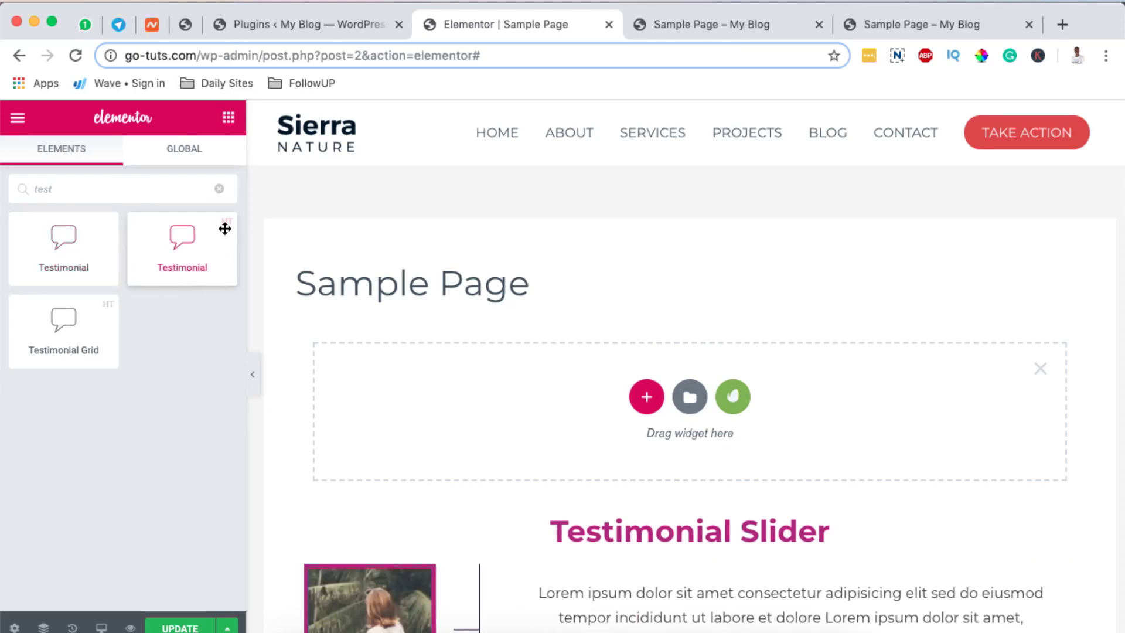
drag(171, 259, 701, 413)
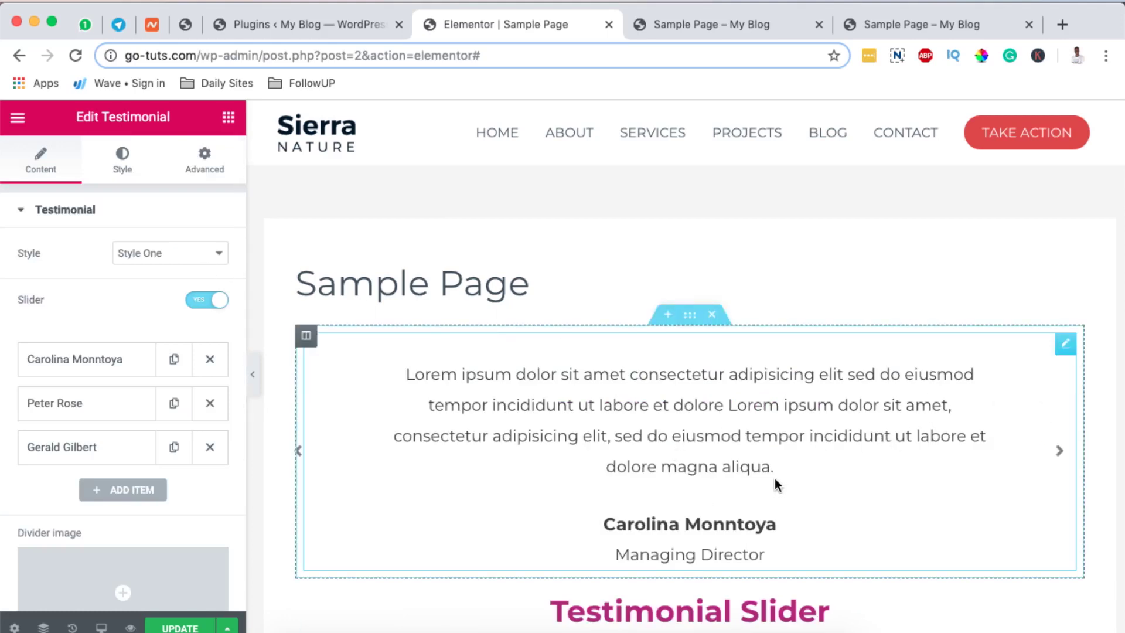
Try the testimonial in Style Two through Style Six to compare layouts
scroll(775, 478, down, 1)
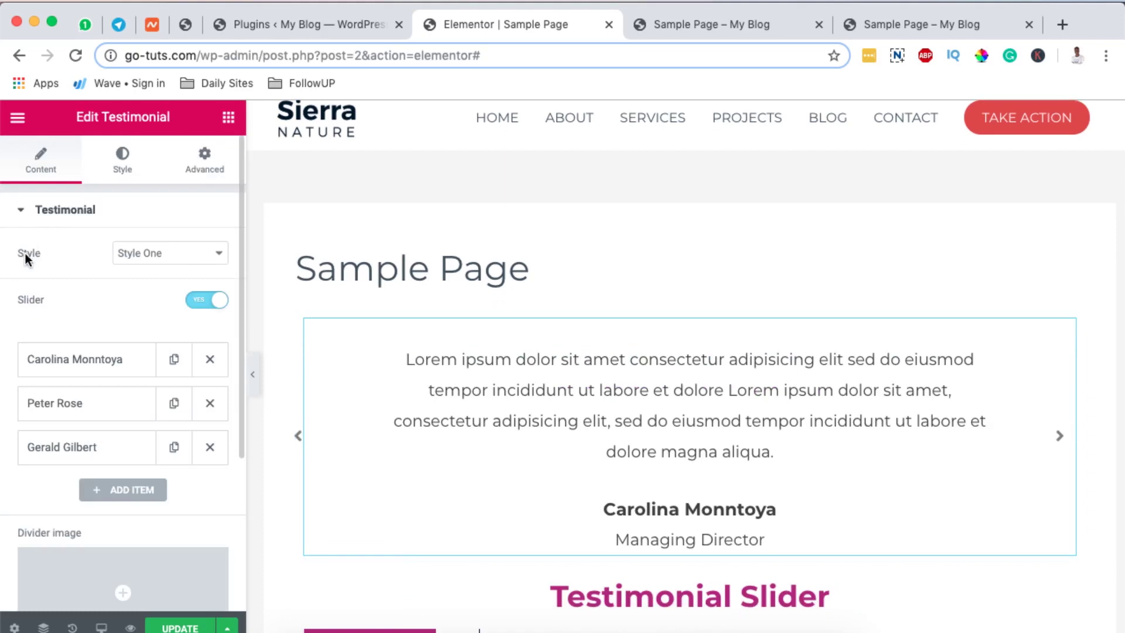
click(154, 255)
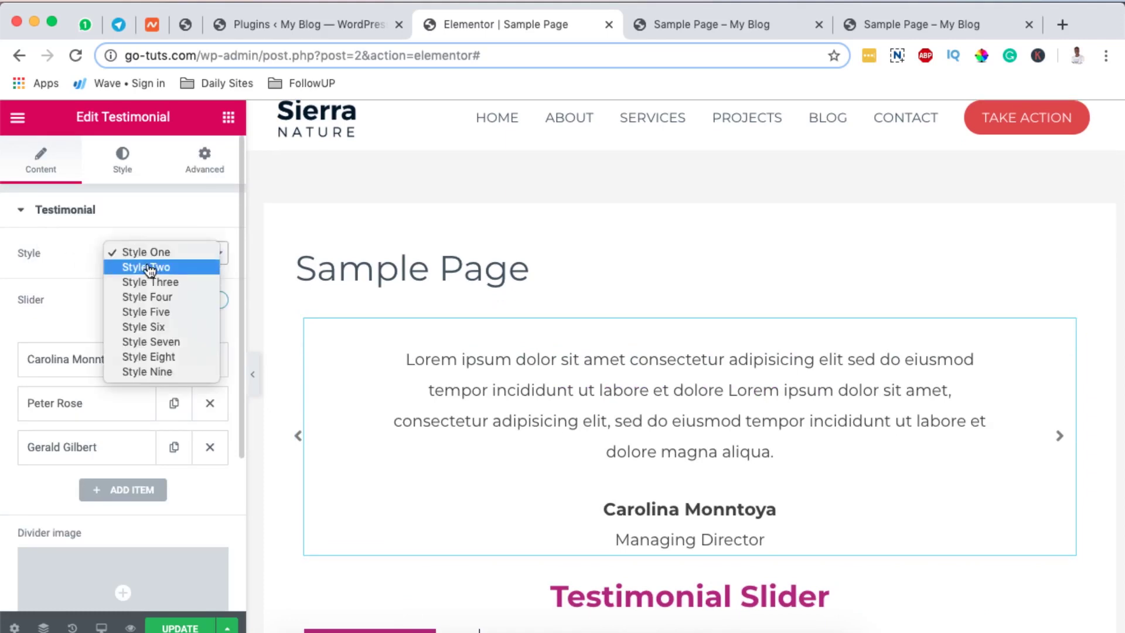
click(150, 265)
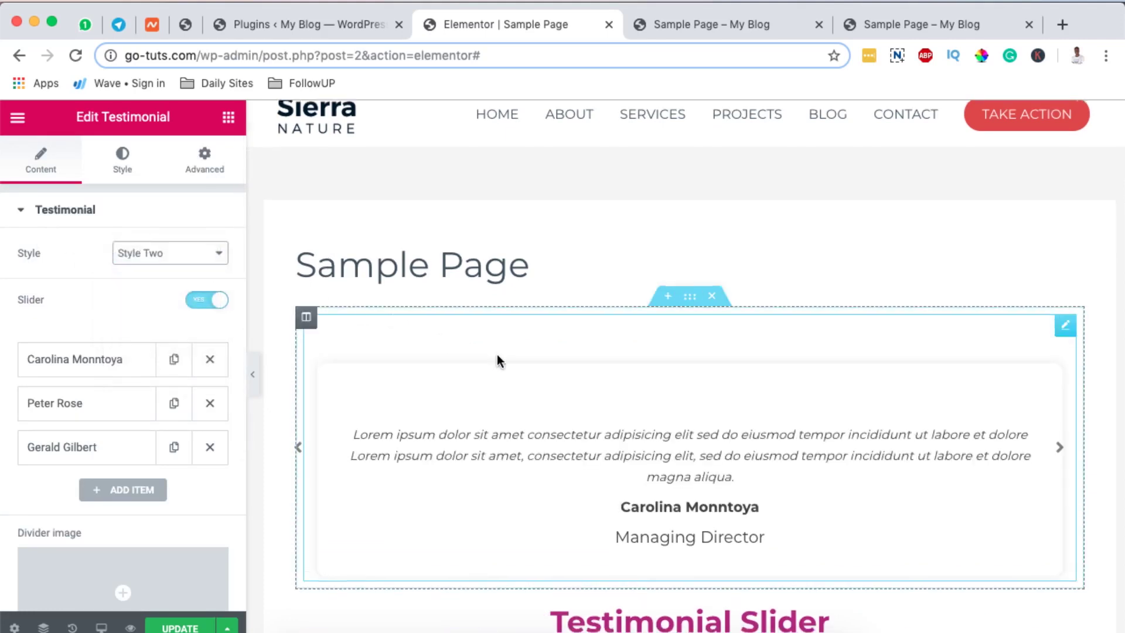
scroll(497, 354, down, 3)
scroll(496, 353, up, 3)
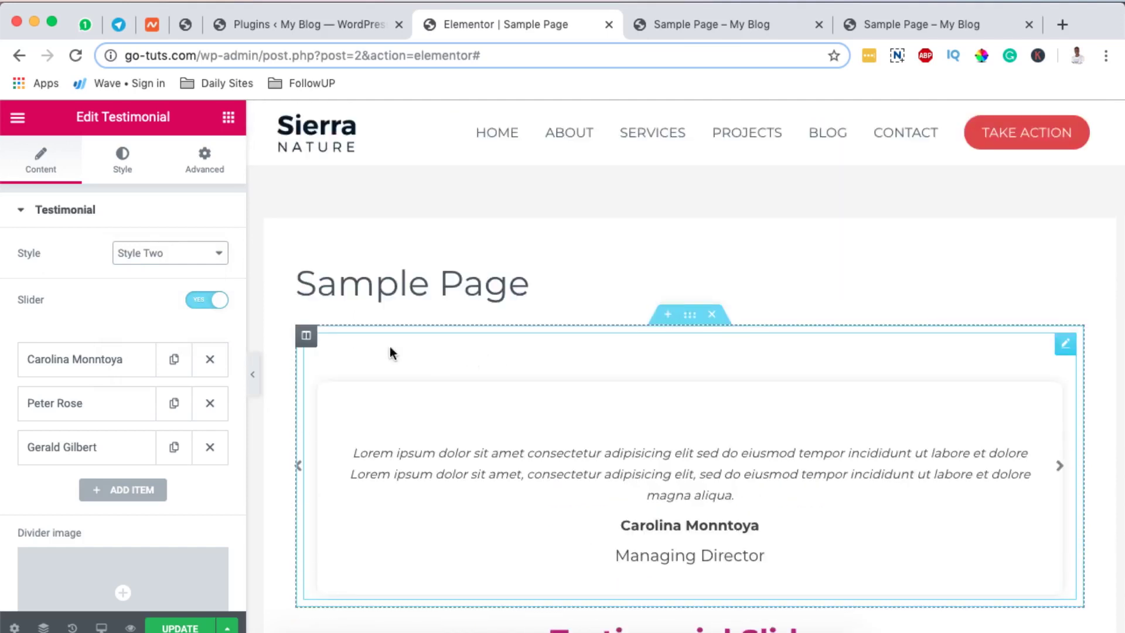
click(151, 259)
click(149, 267)
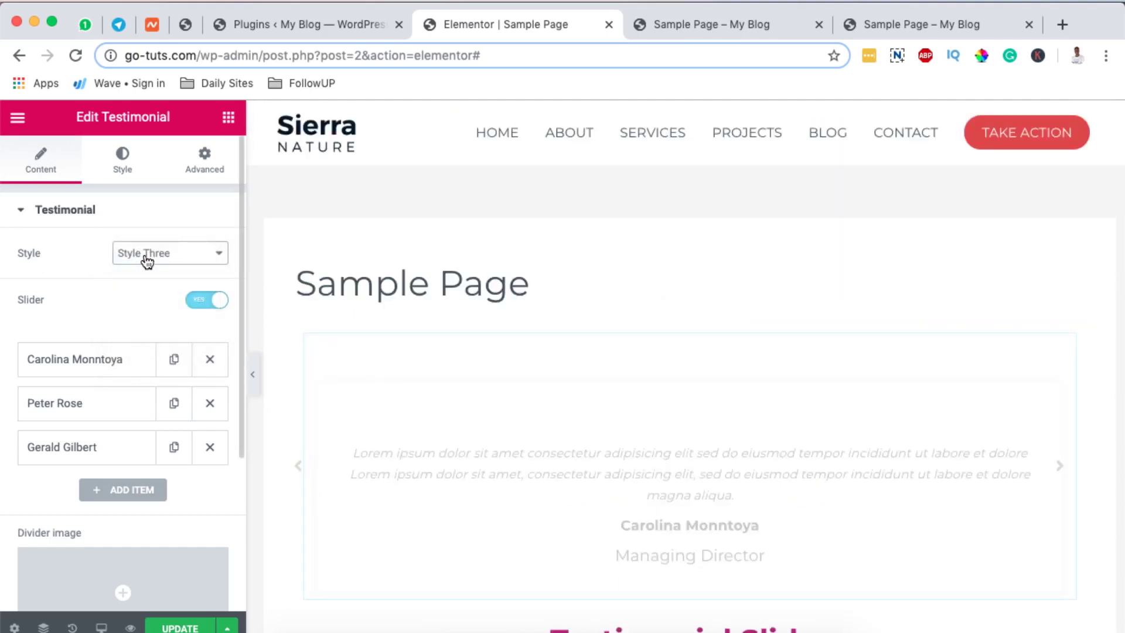
click(146, 260)
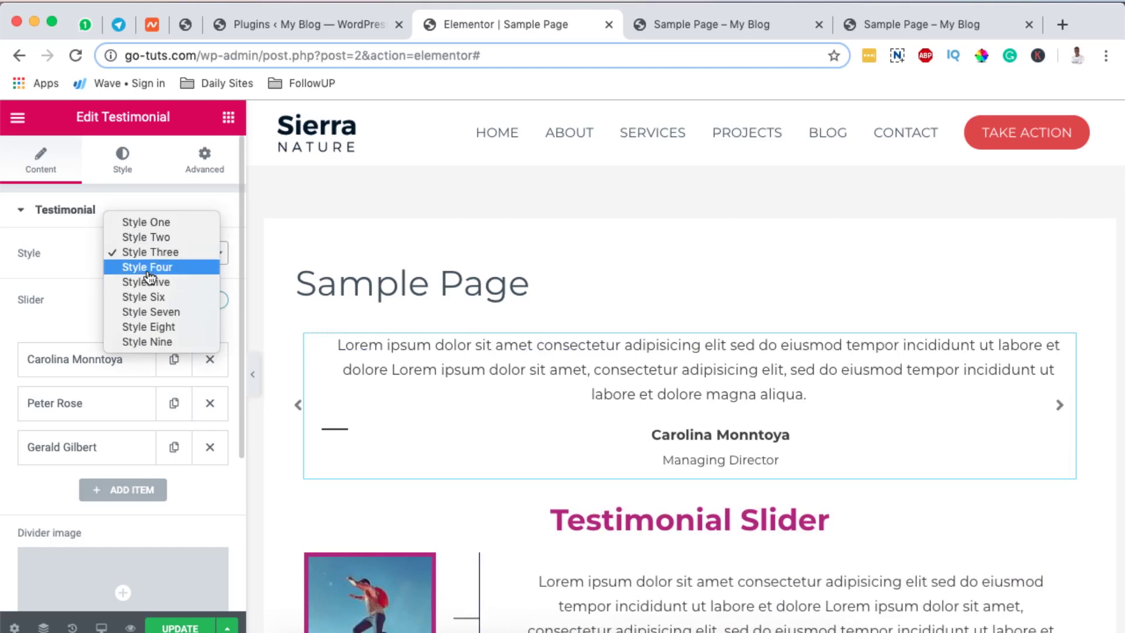
click(152, 271)
click(150, 256)
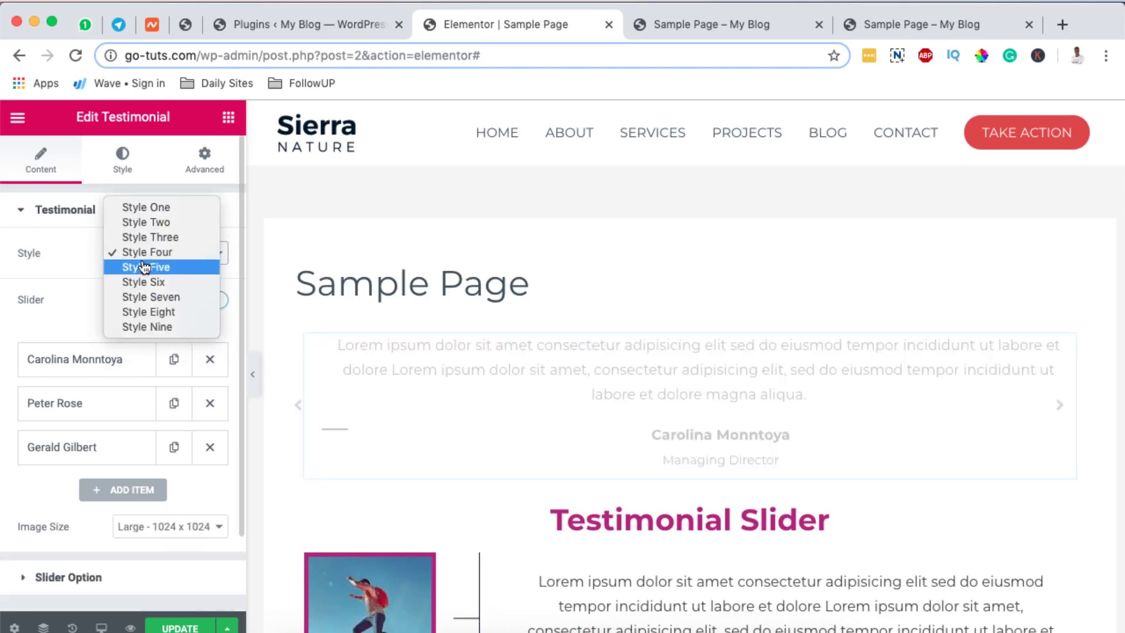
click(145, 270)
click(160, 262)
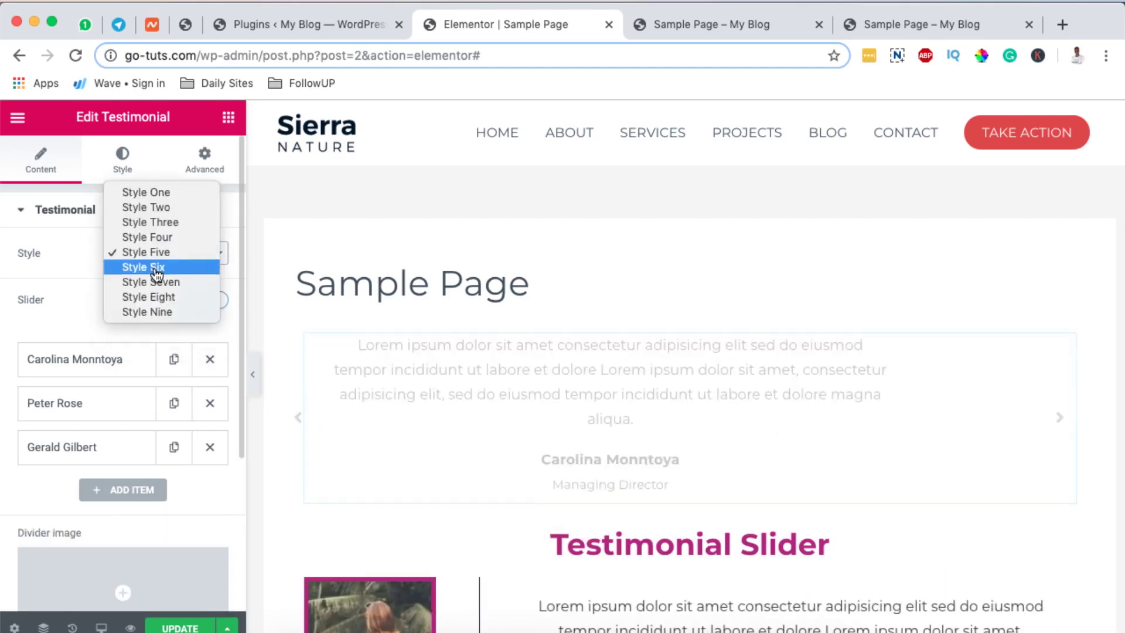
click(157, 269)
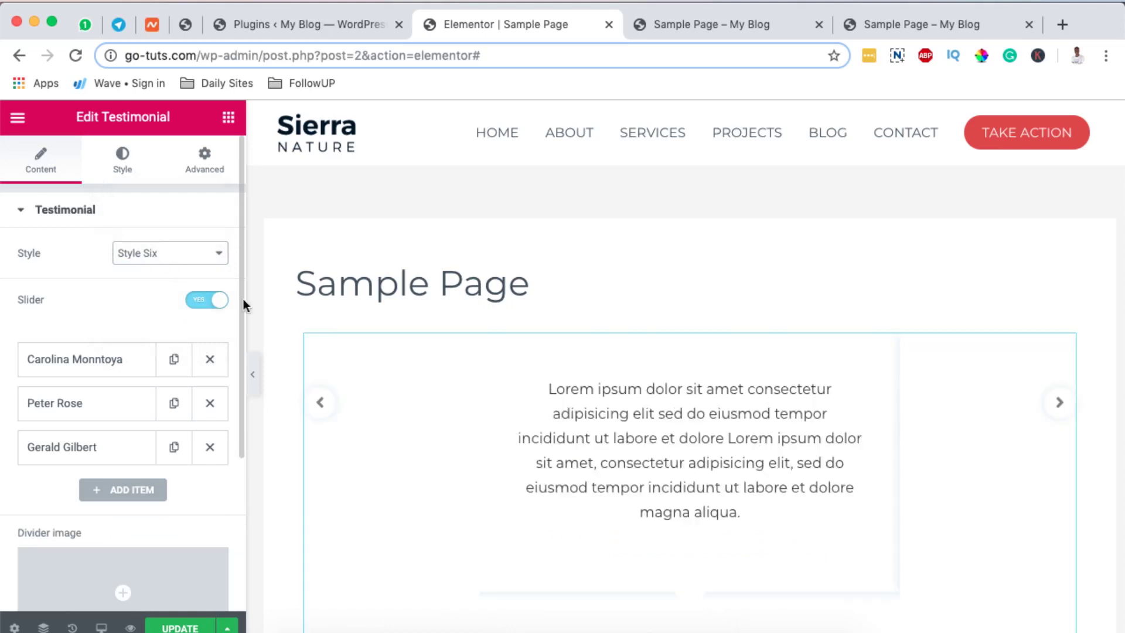
scroll(568, 398, down, 3)
scroll(568, 399, down, 4)
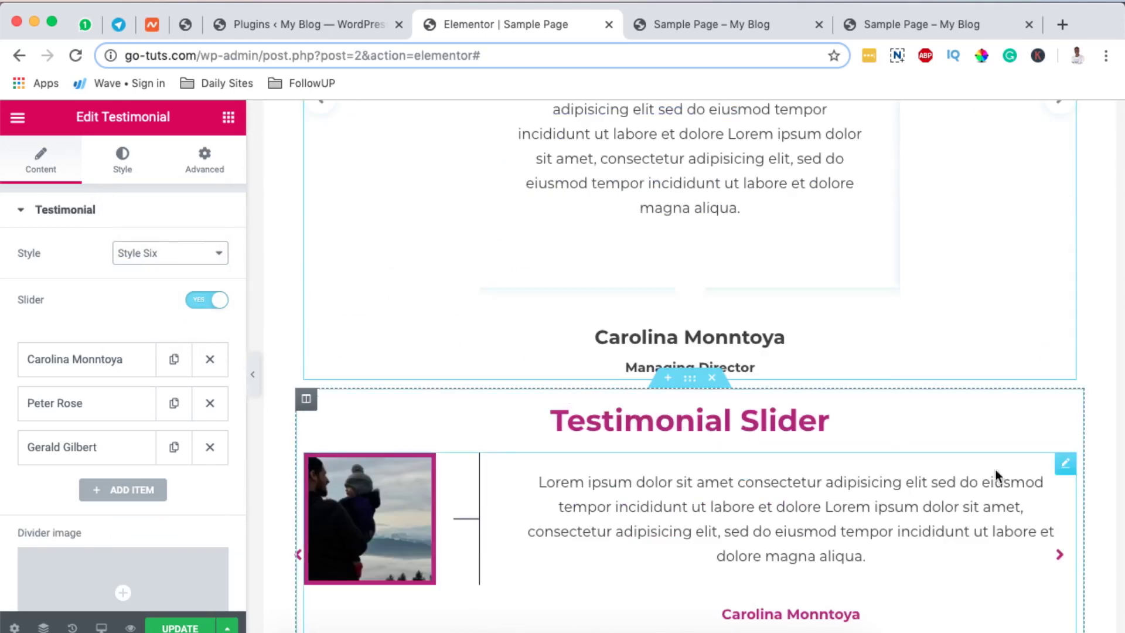
Set the testimonial widget to Style Four with the Slider turned off
click(1064, 467)
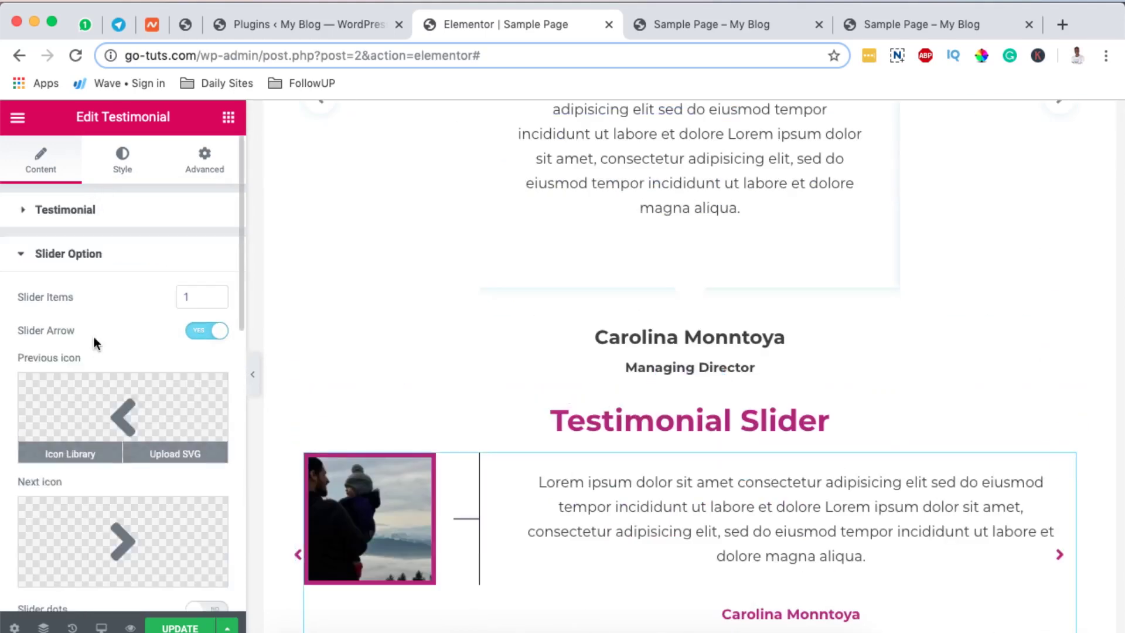
click(60, 210)
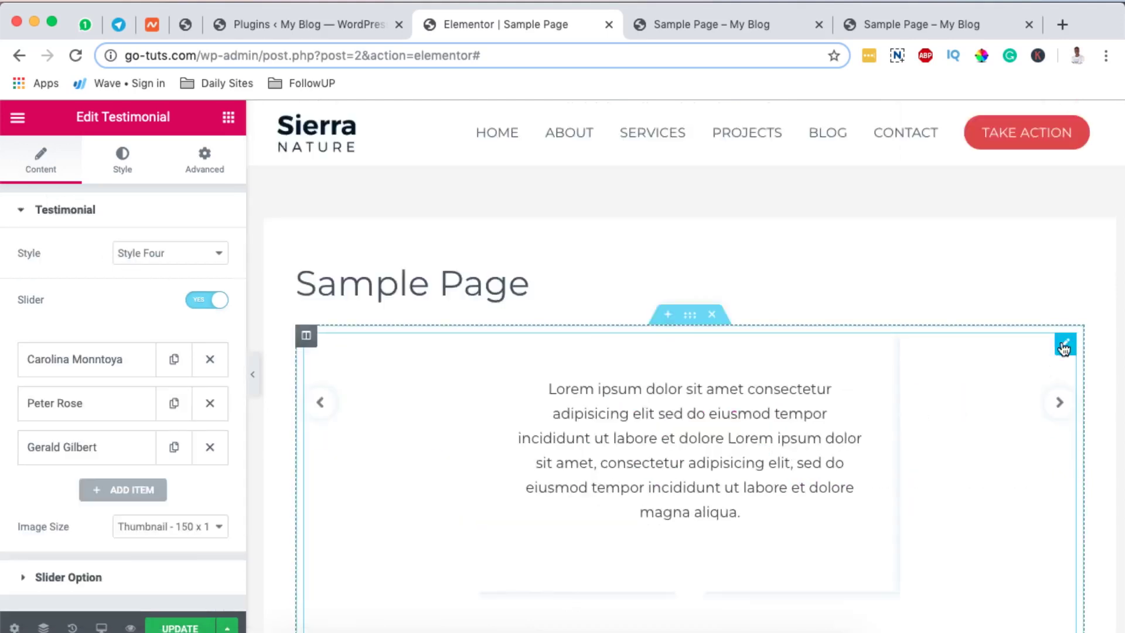
click(160, 256)
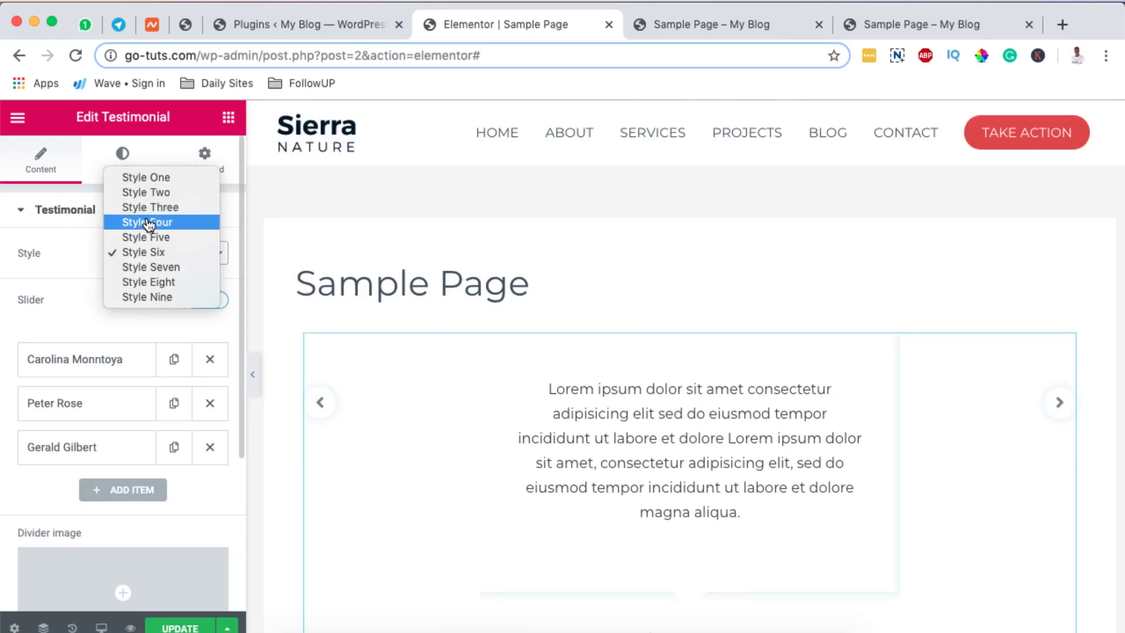
click(150, 222)
click(196, 306)
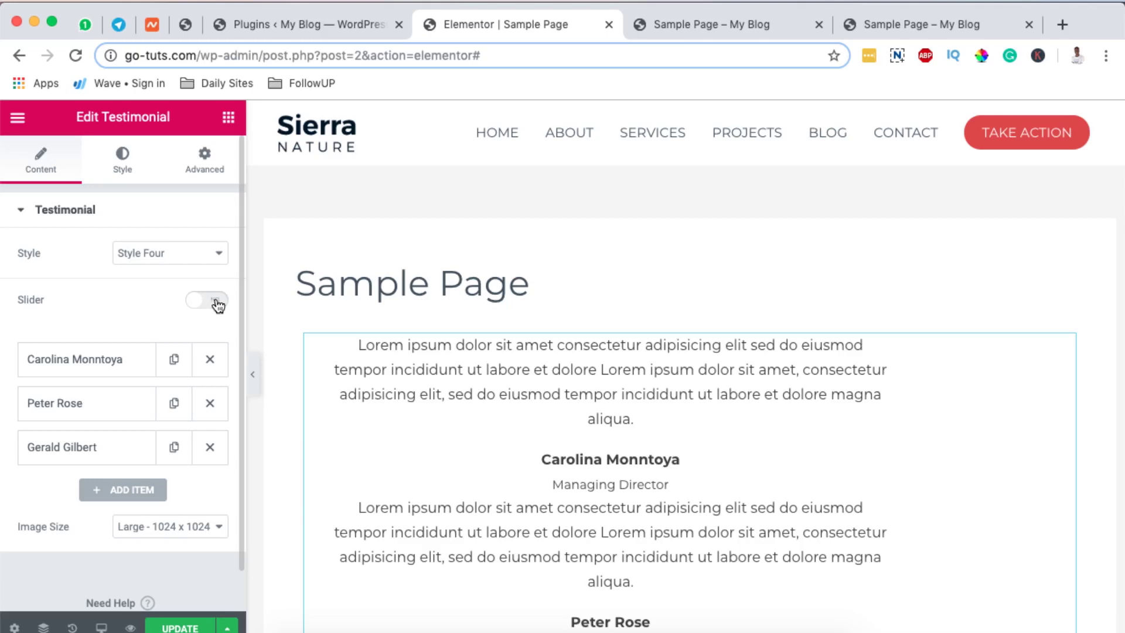
Switch the testimonial Slider toggle back to YES
click(217, 303)
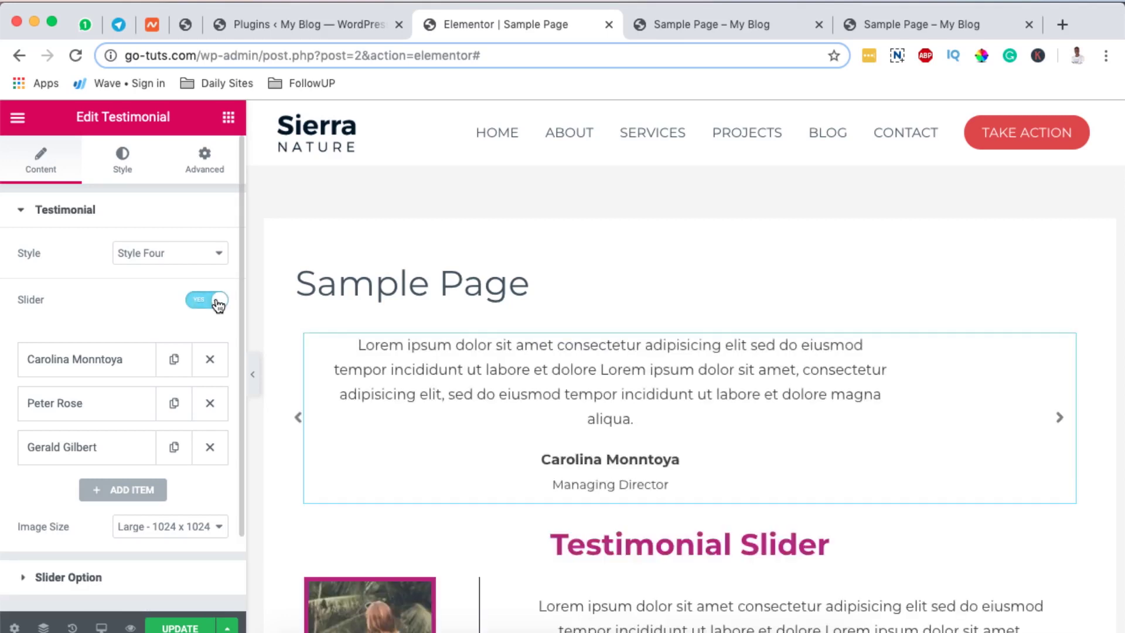
scroll(108, 440, down, 1)
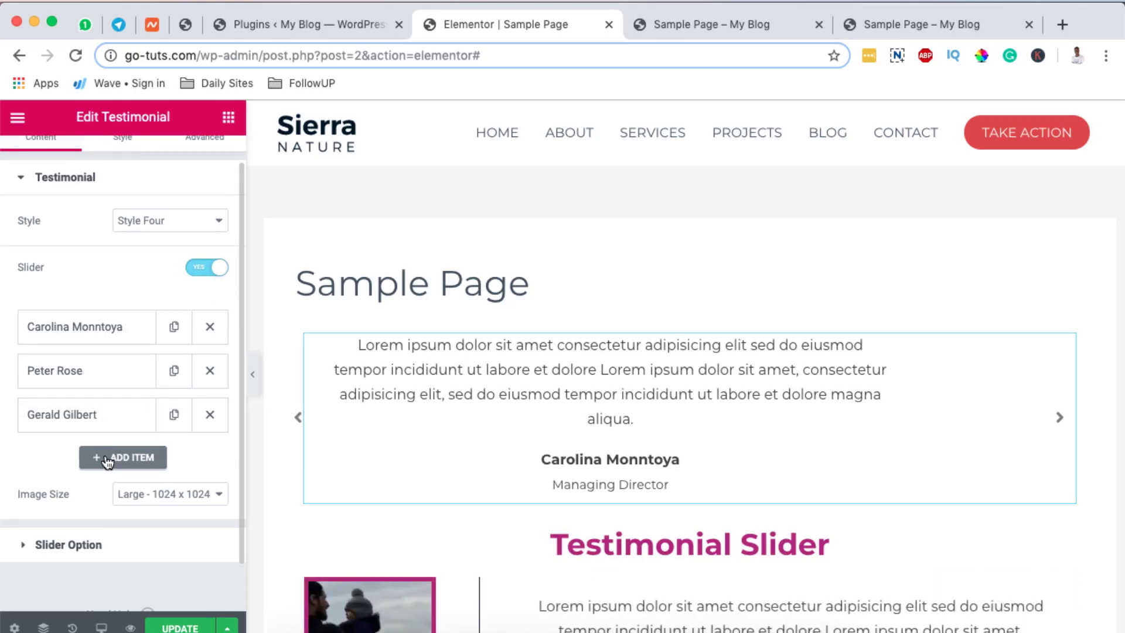
Add a fourth testimonial item and replace its first name and surname with a new client's name
click(122, 458)
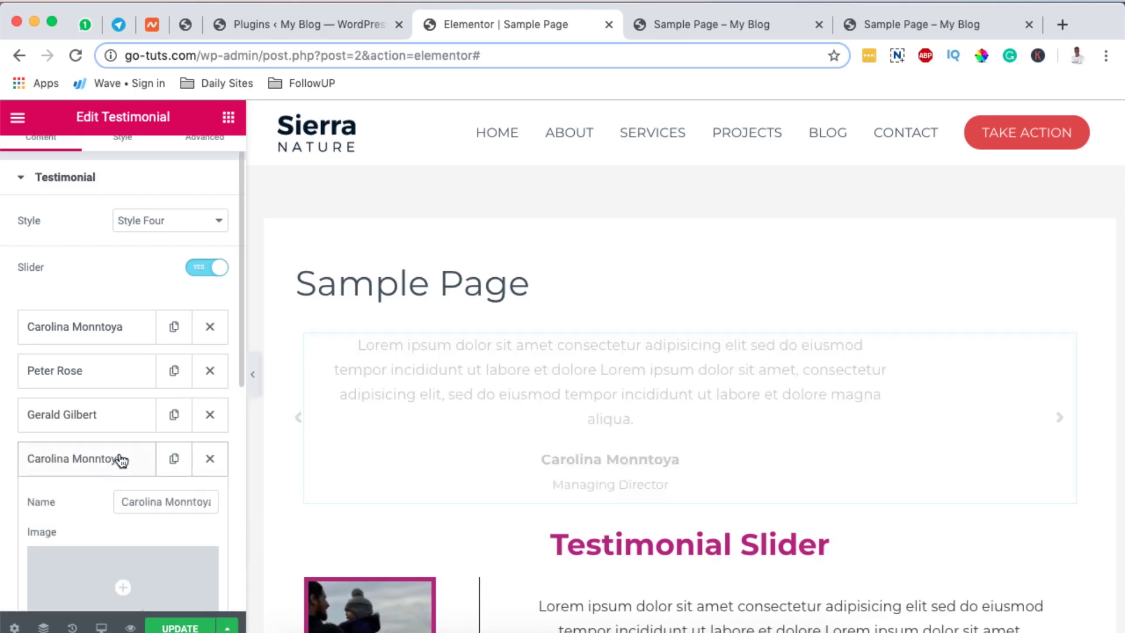
click(143, 468)
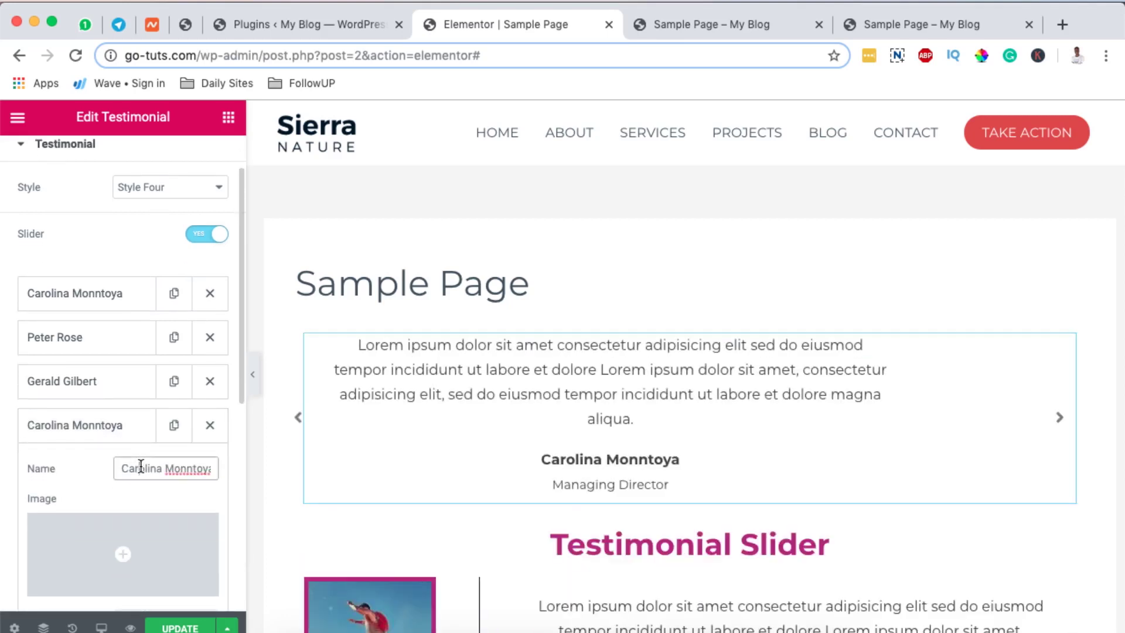
scroll(165, 463, down, 5)
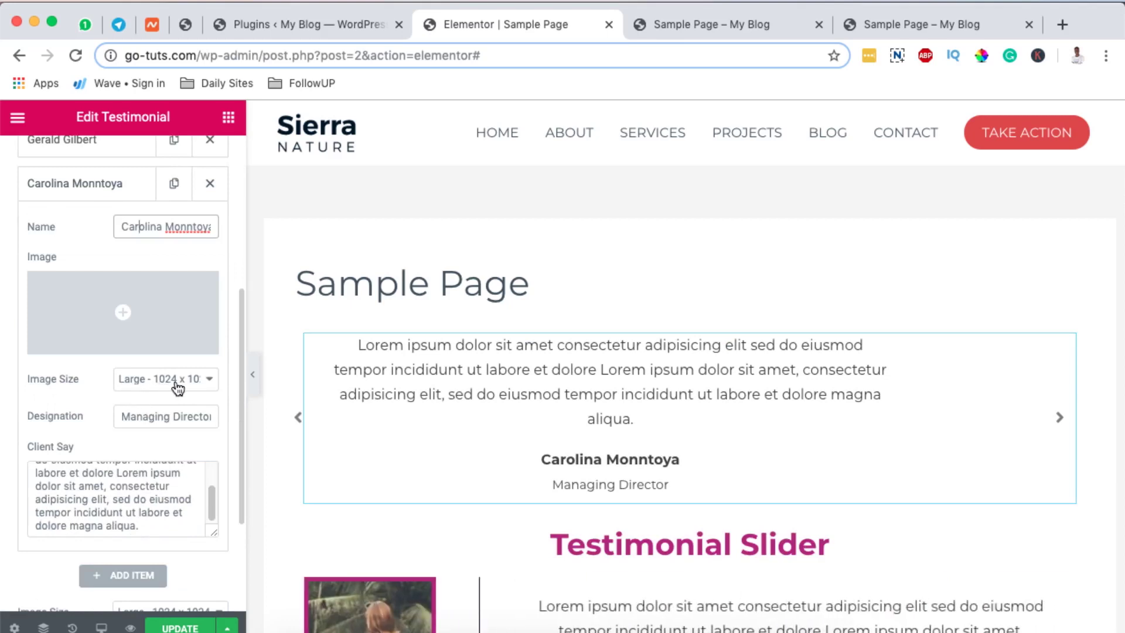
scroll(159, 384, up, 1)
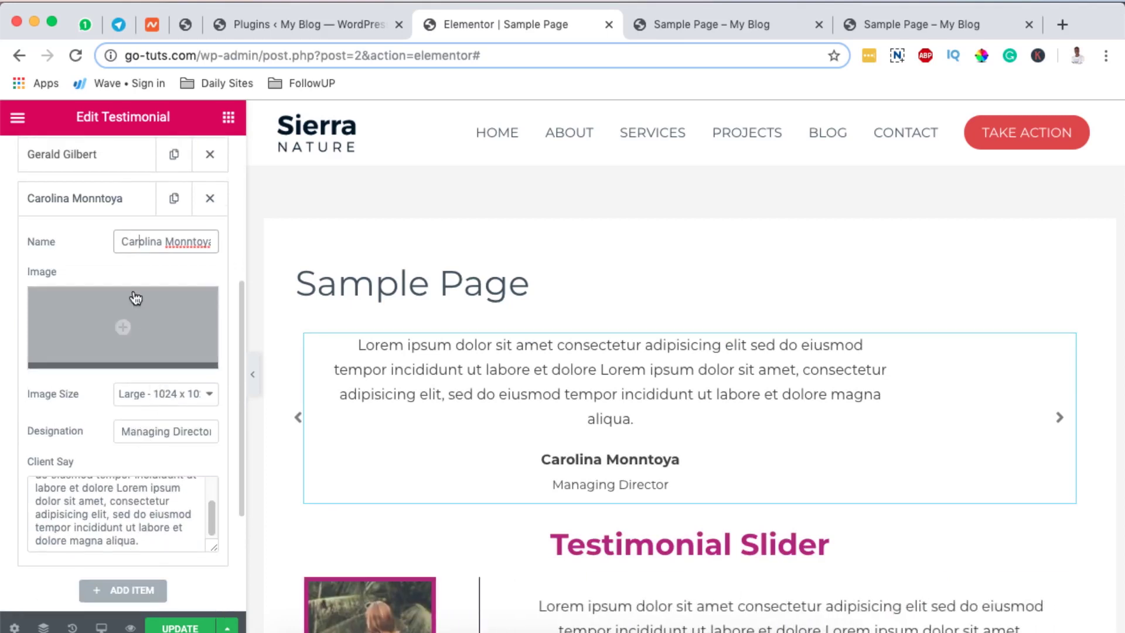
double_click(131, 239)
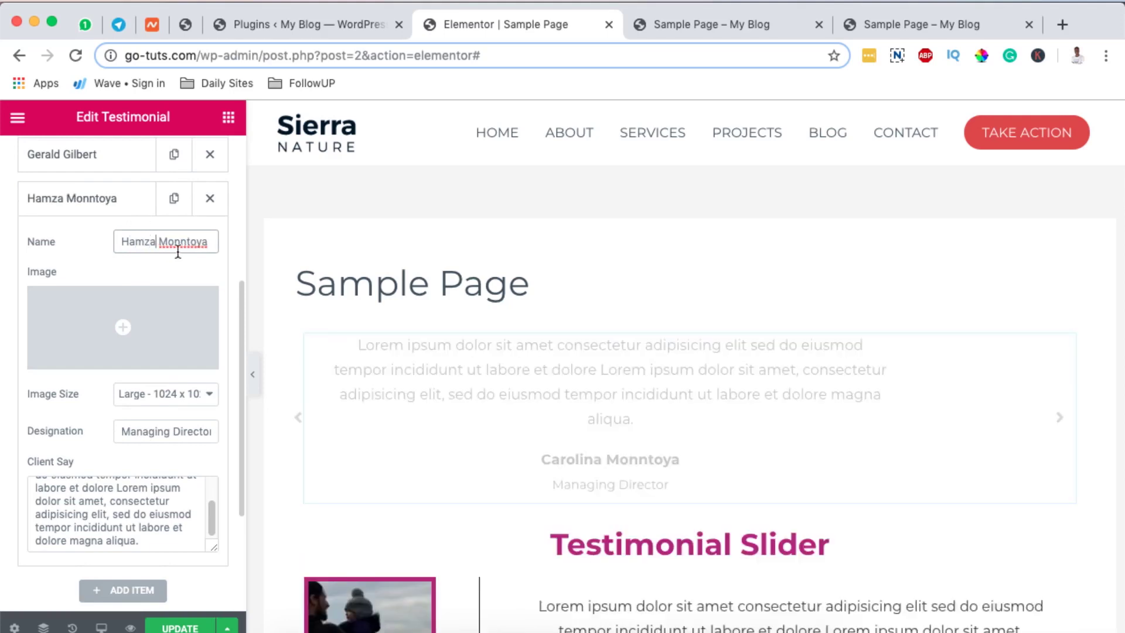
double_click(179, 243)
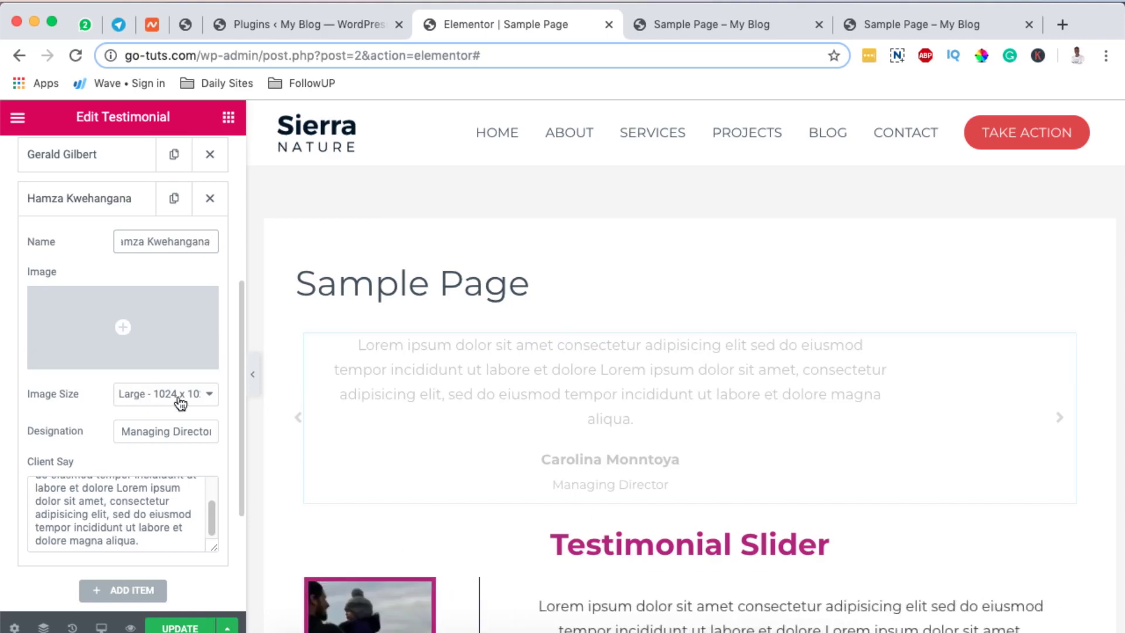
Open the media library to choose the first testimonial item's image
scroll(147, 439, up, 4)
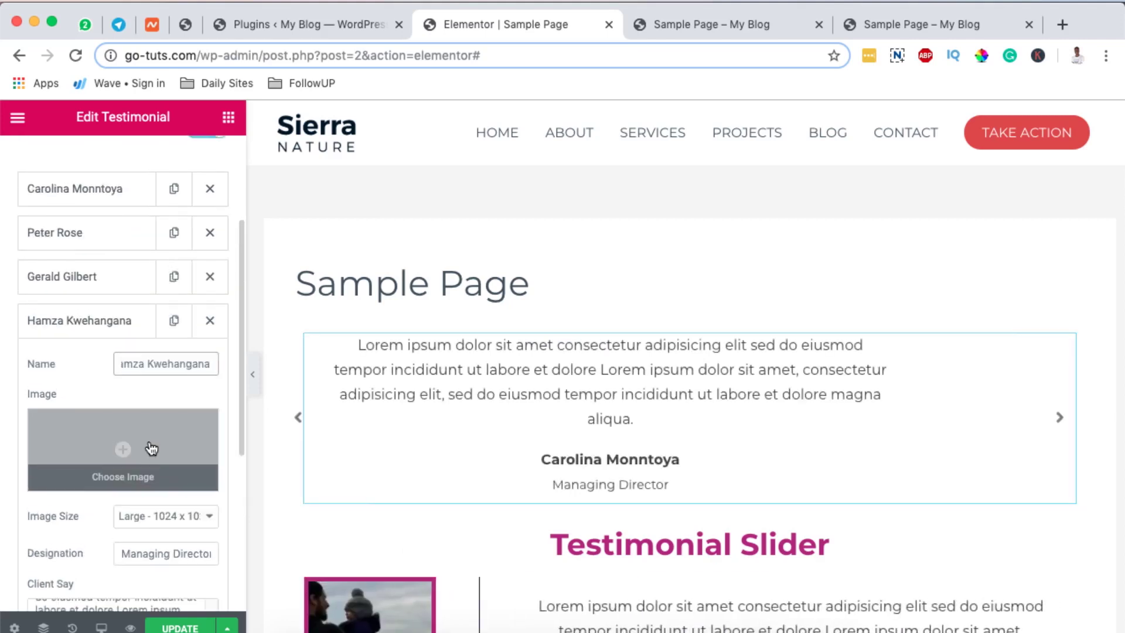
click(94, 189)
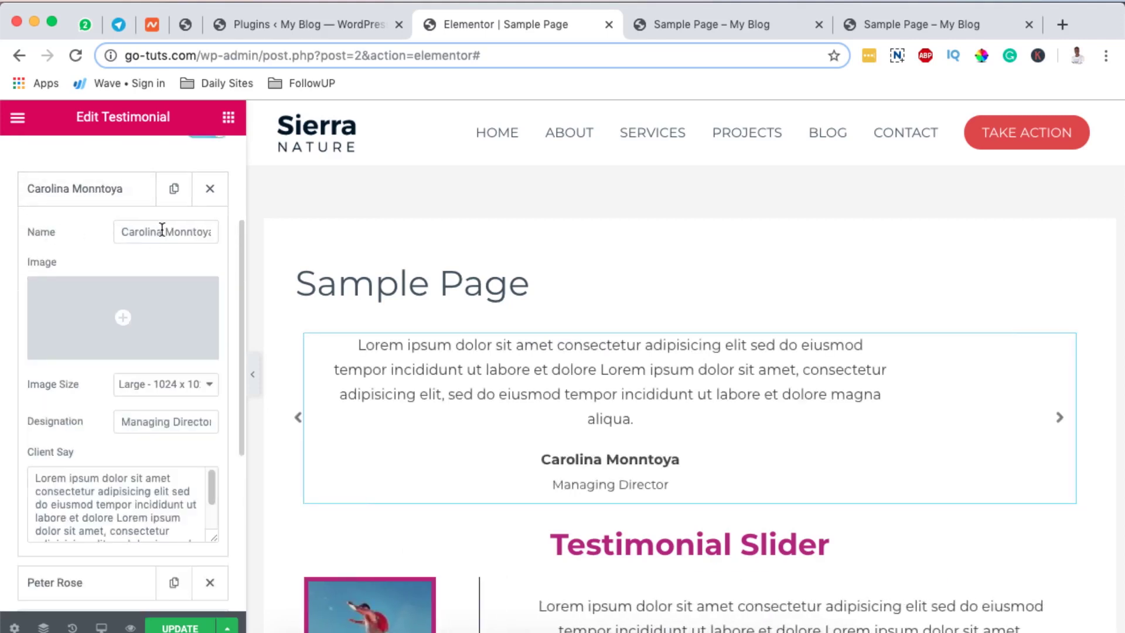
mouse_move(55, 287)
click(115, 317)
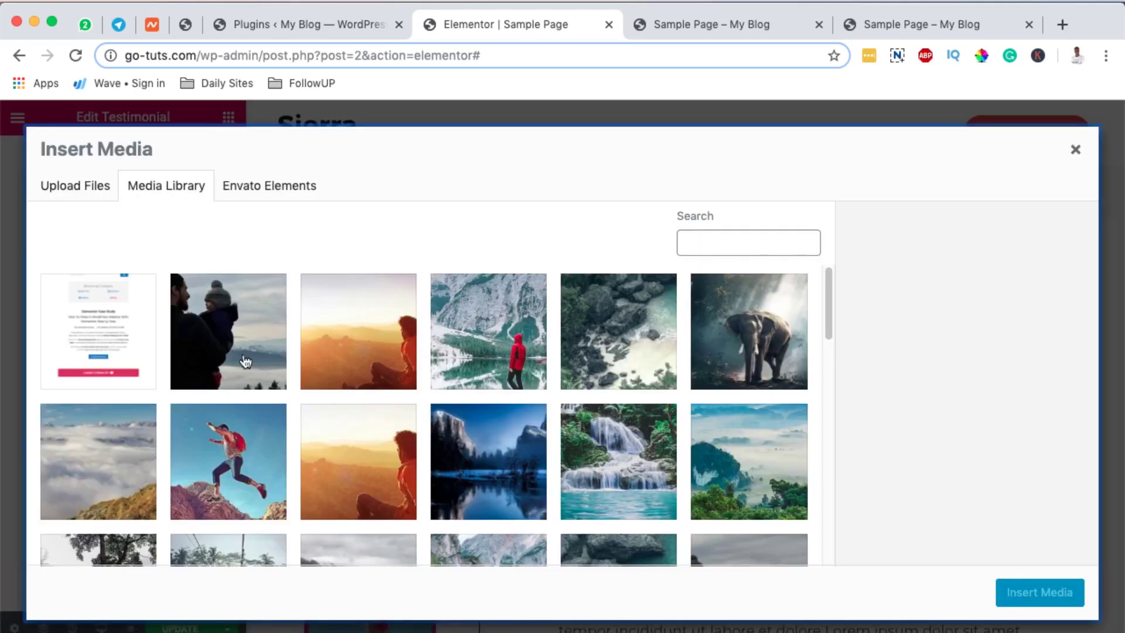
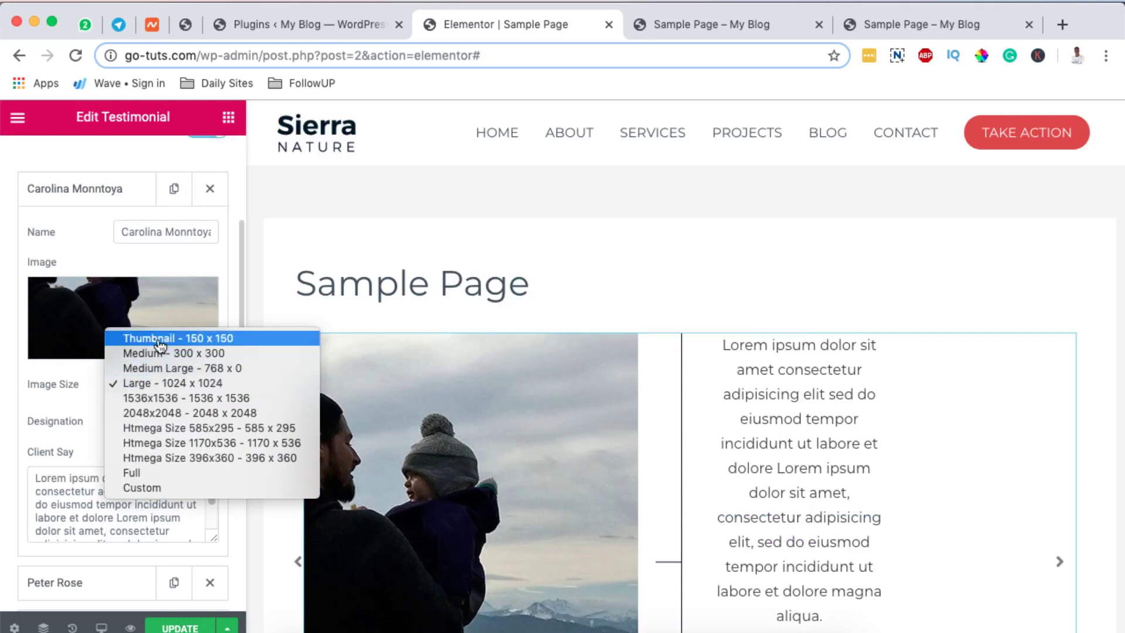
Set the first testimonial's Image Size to Thumbnail - 150 x 150 and expand the second testimonial
click(159, 340)
scroll(173, 410, down, 1)
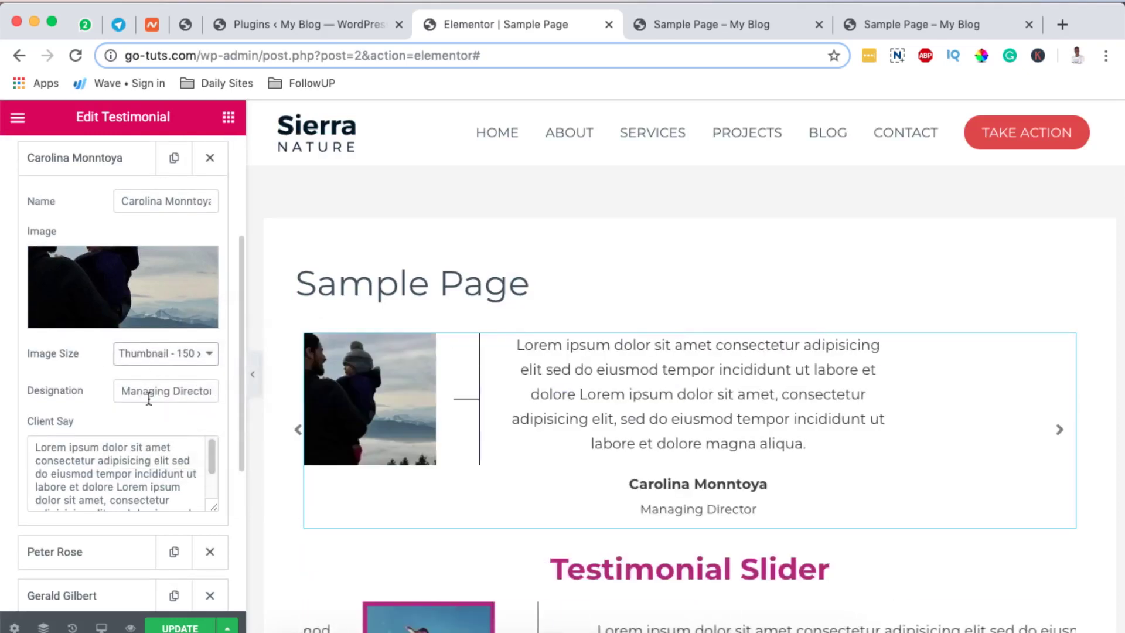
scroll(169, 411, down, 3)
scroll(95, 446, up, 3)
scroll(66, 438, up, 3)
scroll(168, 438, down, 3)
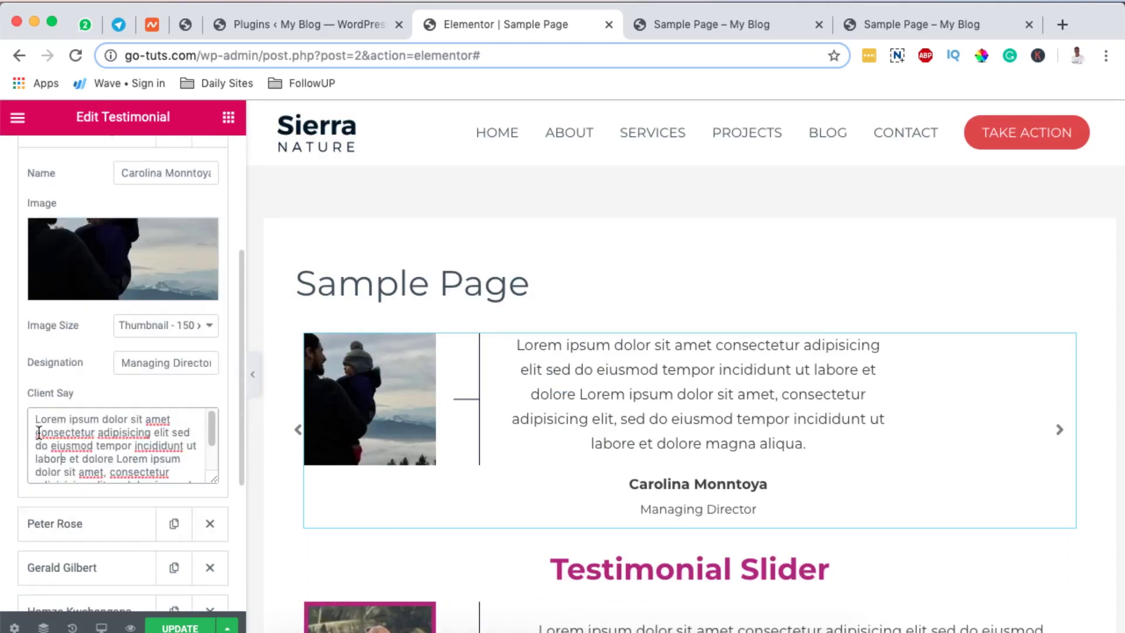
drag(36, 419, 151, 472)
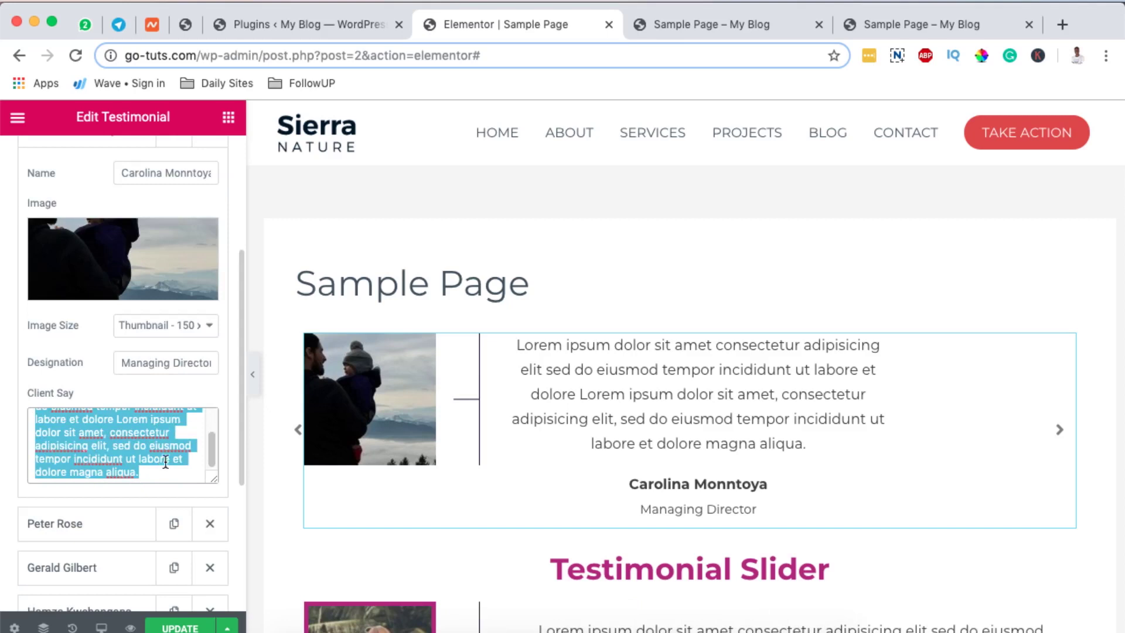
scroll(166, 396, down, 3)
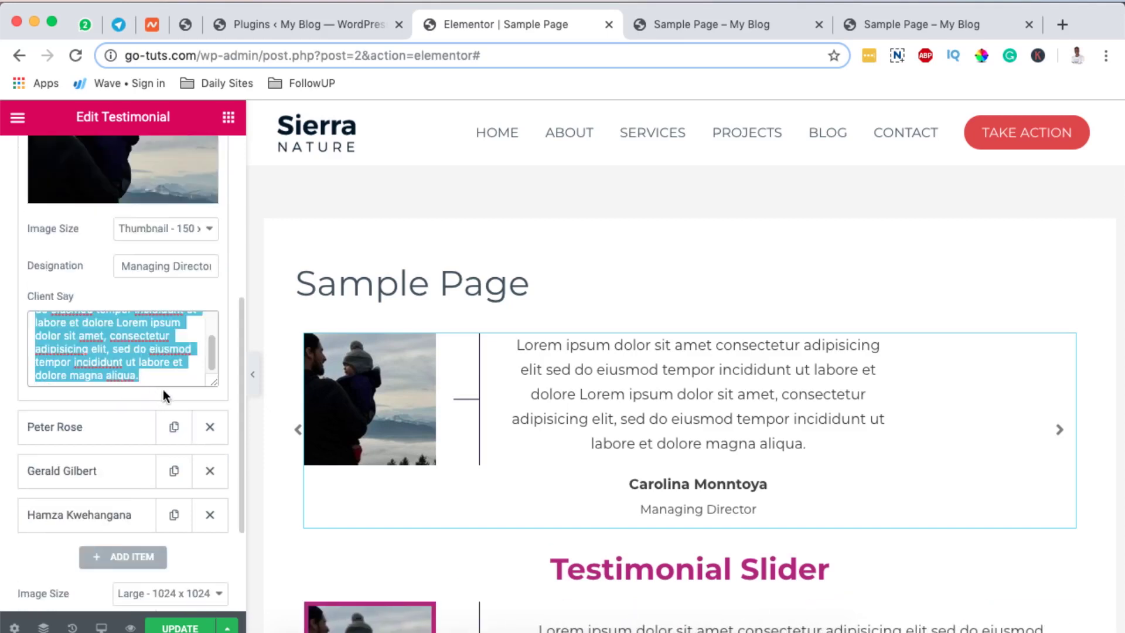
scroll(172, 391, down, 2)
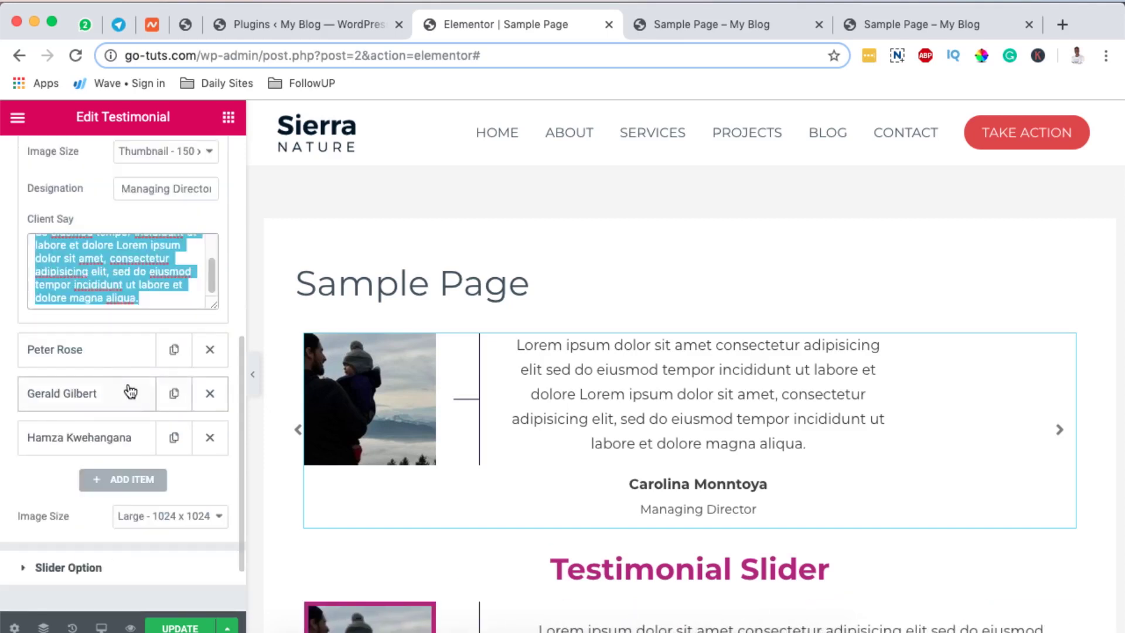
click(92, 353)
scroll(160, 274, up, 4)
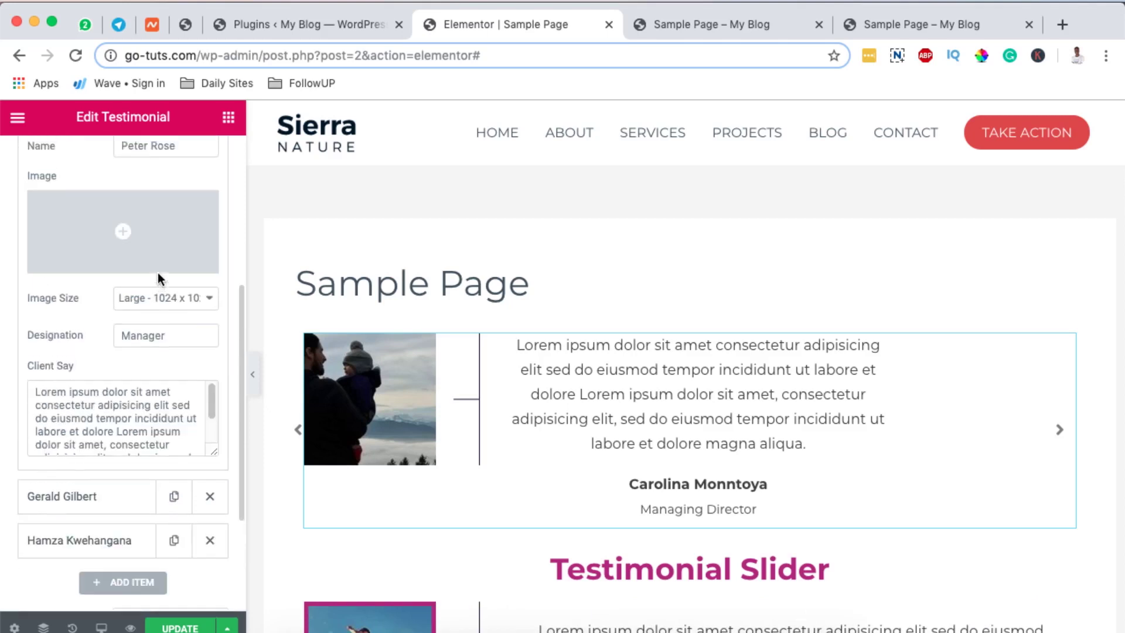
Insert the man-jumping-on-rocks photo (img-05-free-img.jpg) as the second testimonial's image
click(124, 252)
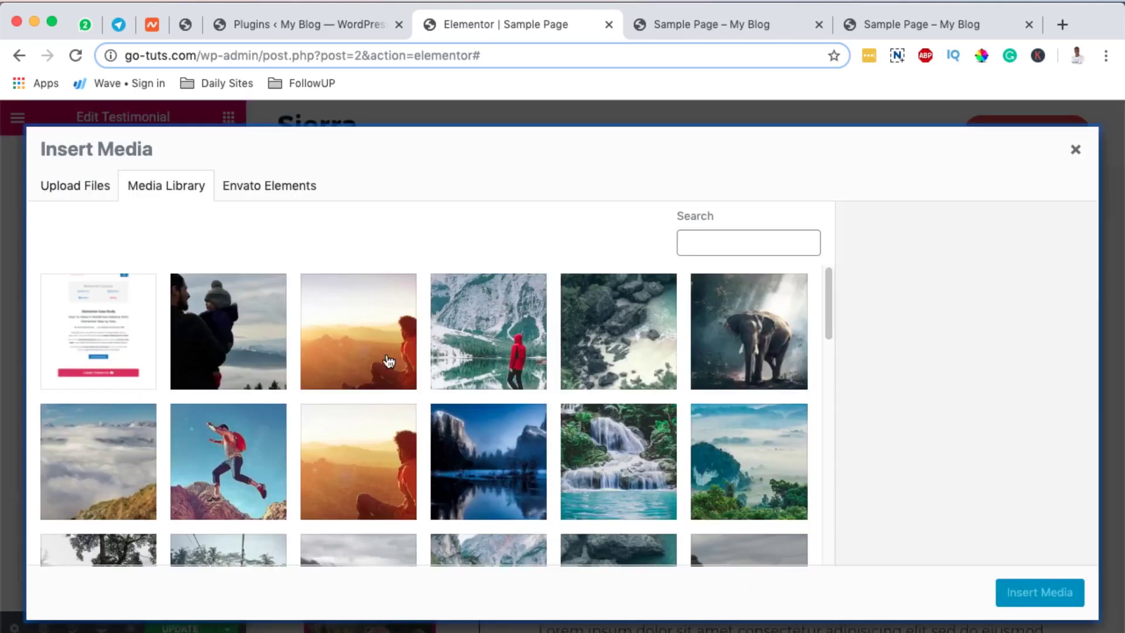
click(186, 472)
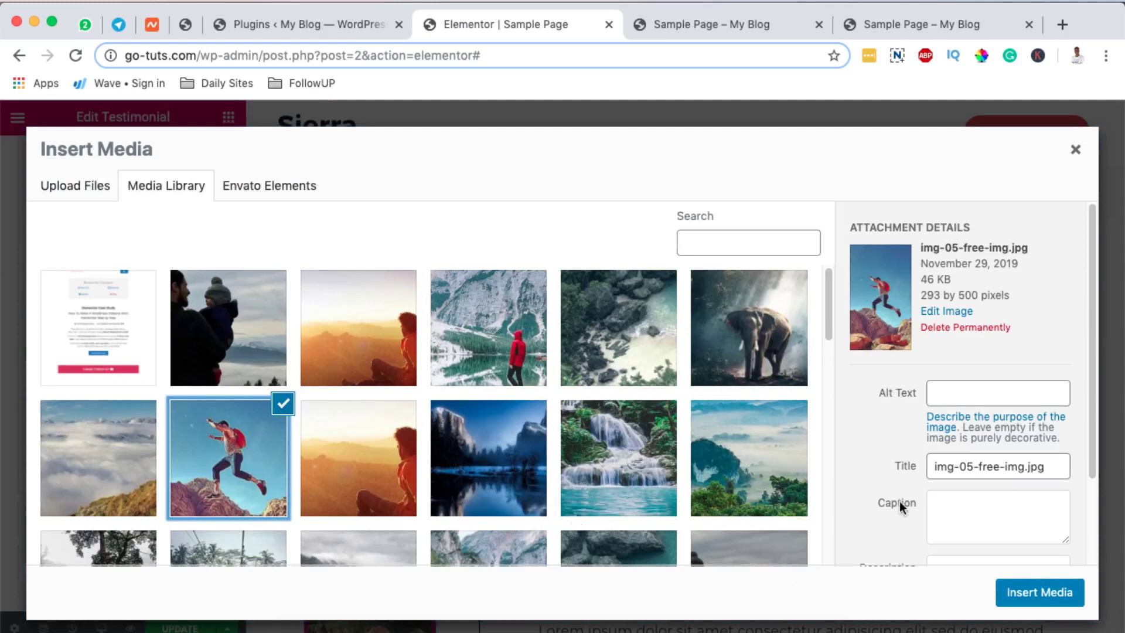
click(1035, 587)
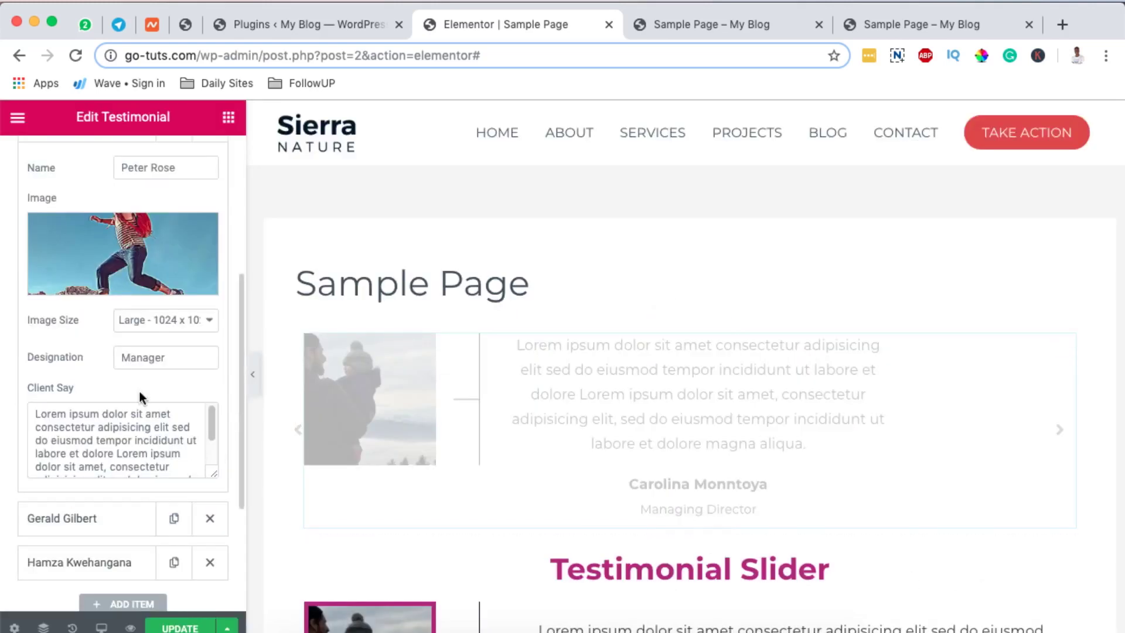
Review the Manager designation and quote text, then expand the third testimonial
double_click(147, 359)
click(119, 447)
double_click(119, 448)
key(super+a)
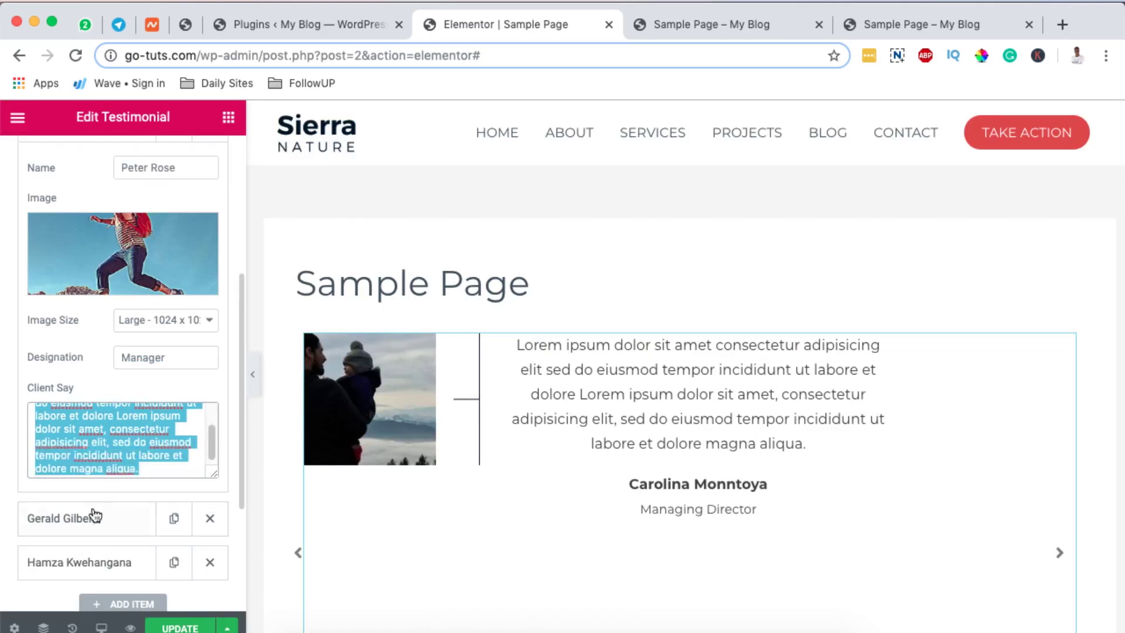
click(92, 518)
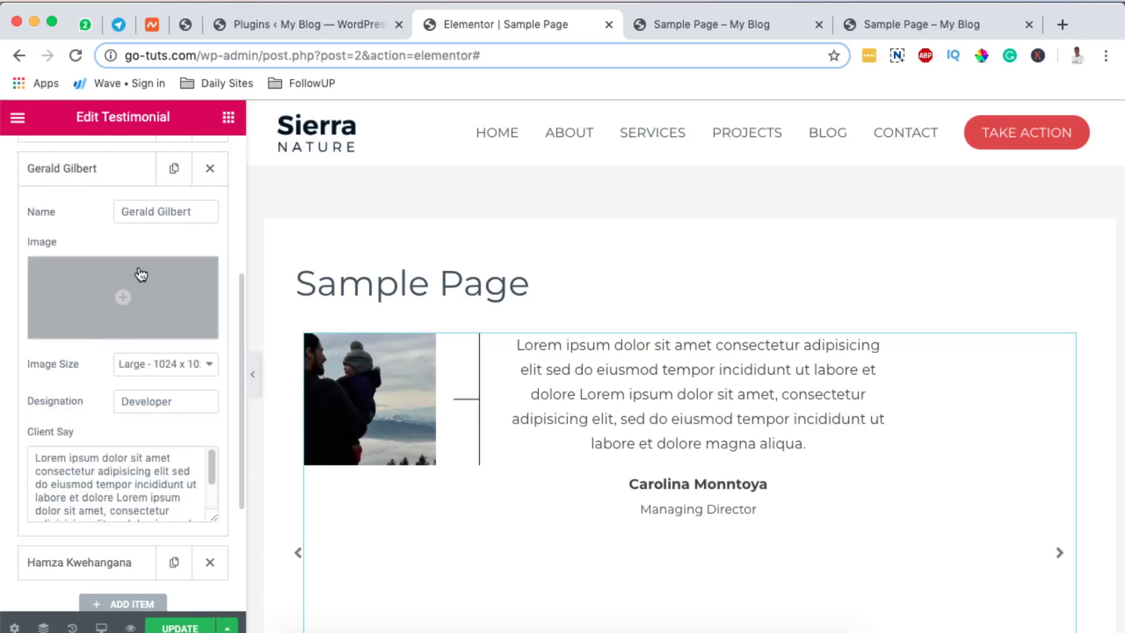
Insert the girl-with-backpack photo as the third testimonial's image at Thumbnail size
click(140, 276)
scroll(352, 402, down, 10)
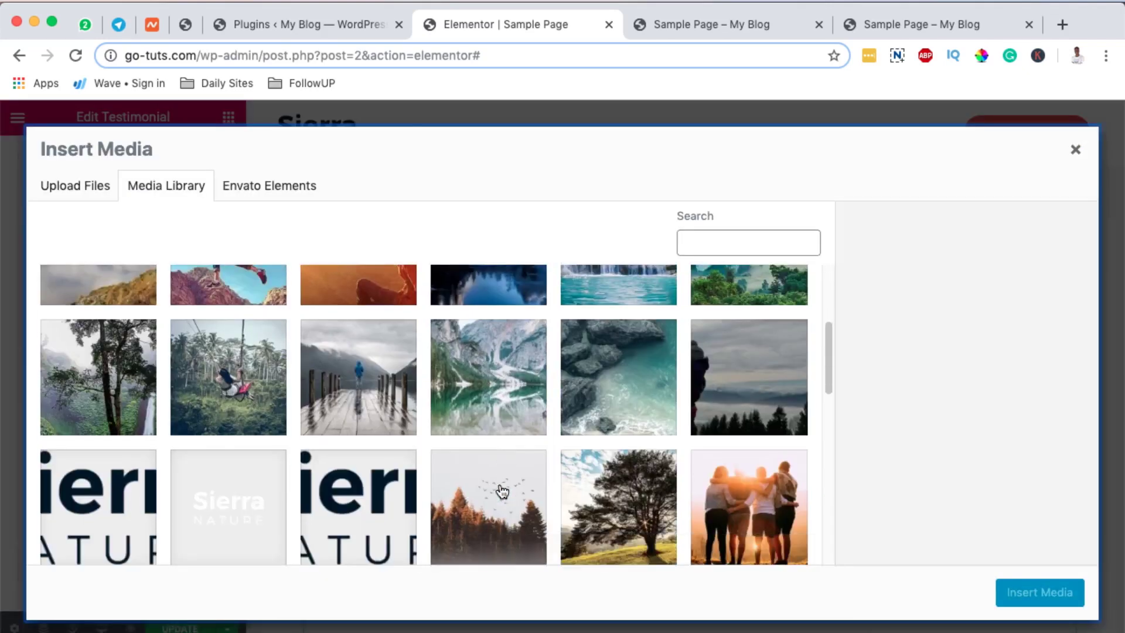
click(619, 399)
click(1040, 593)
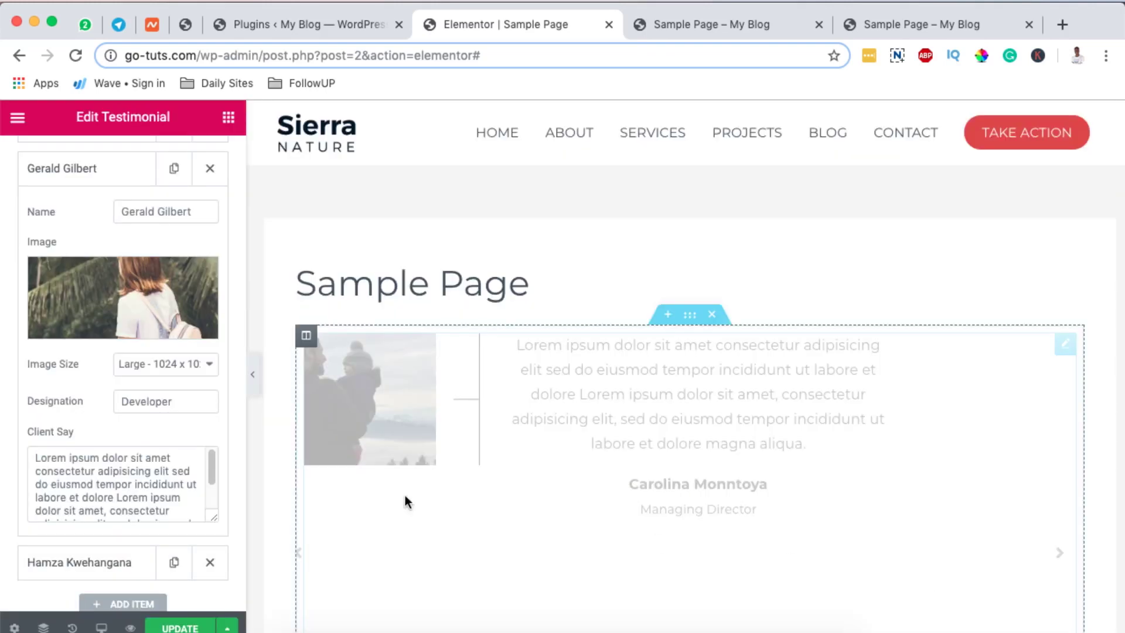
click(162, 369)
click(126, 317)
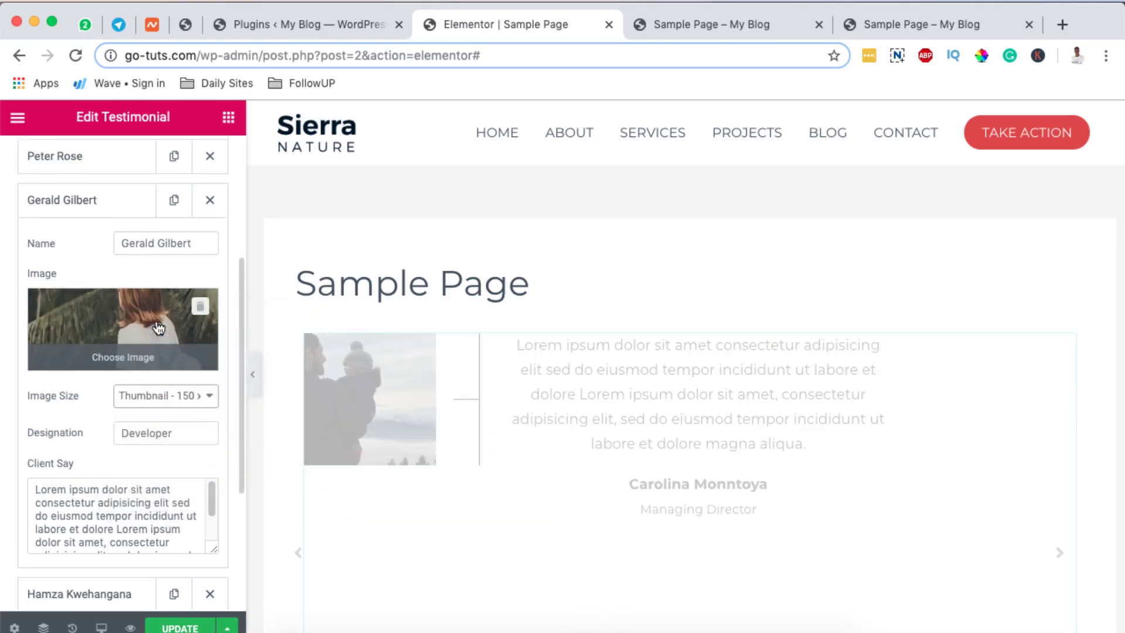
Check the second testimonial's image size choices, leaving them unchanged, and collapse it
click(76, 183)
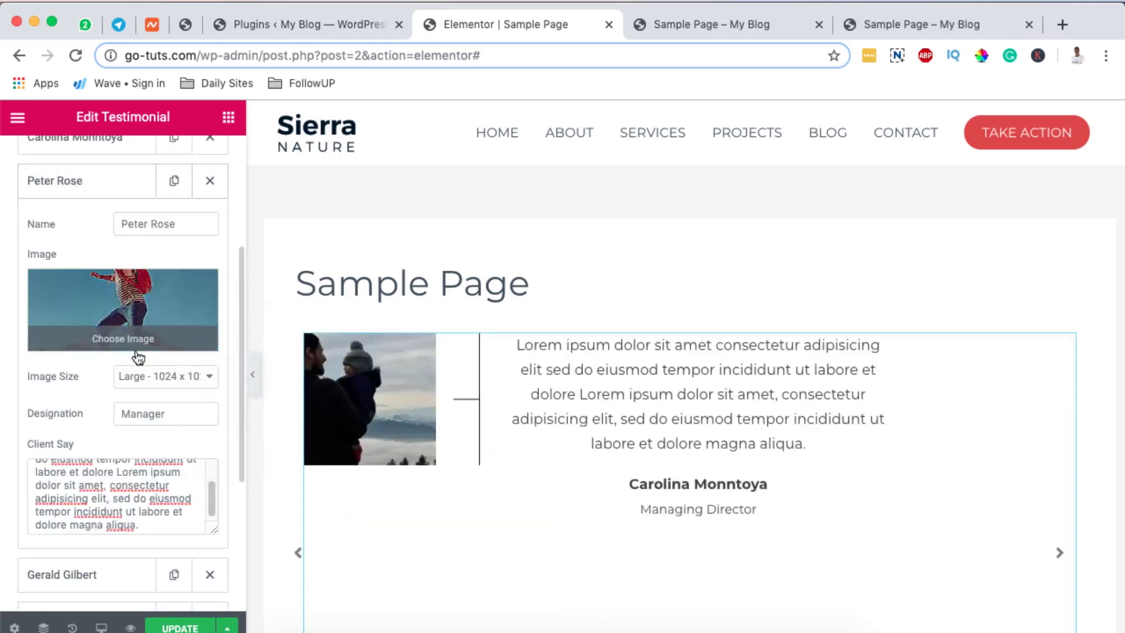
click(141, 376)
key(Escape)
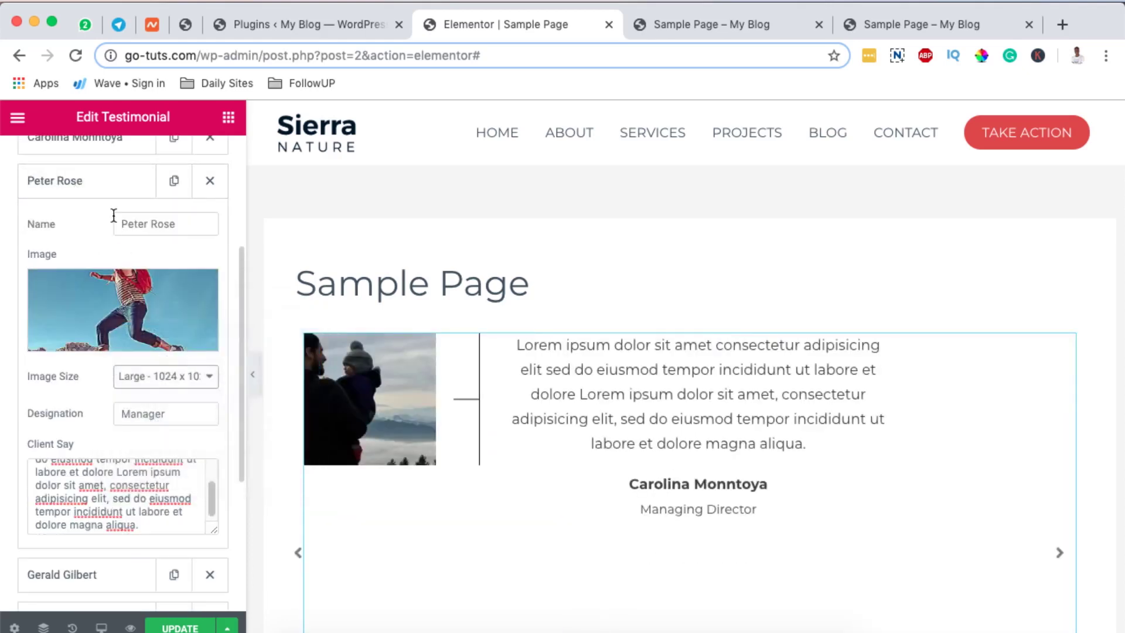
click(99, 186)
Review the third testimonial's Developer designation and quote, then expand the fourth testimonial
click(104, 227)
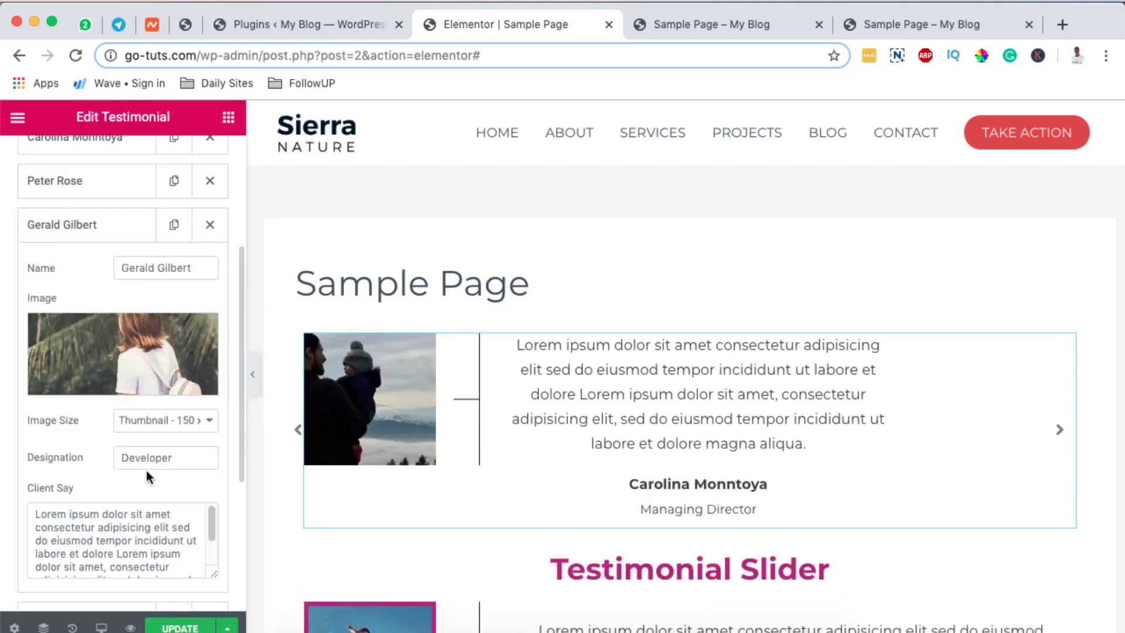
scroll(145, 470, down, 3)
double_click(138, 392)
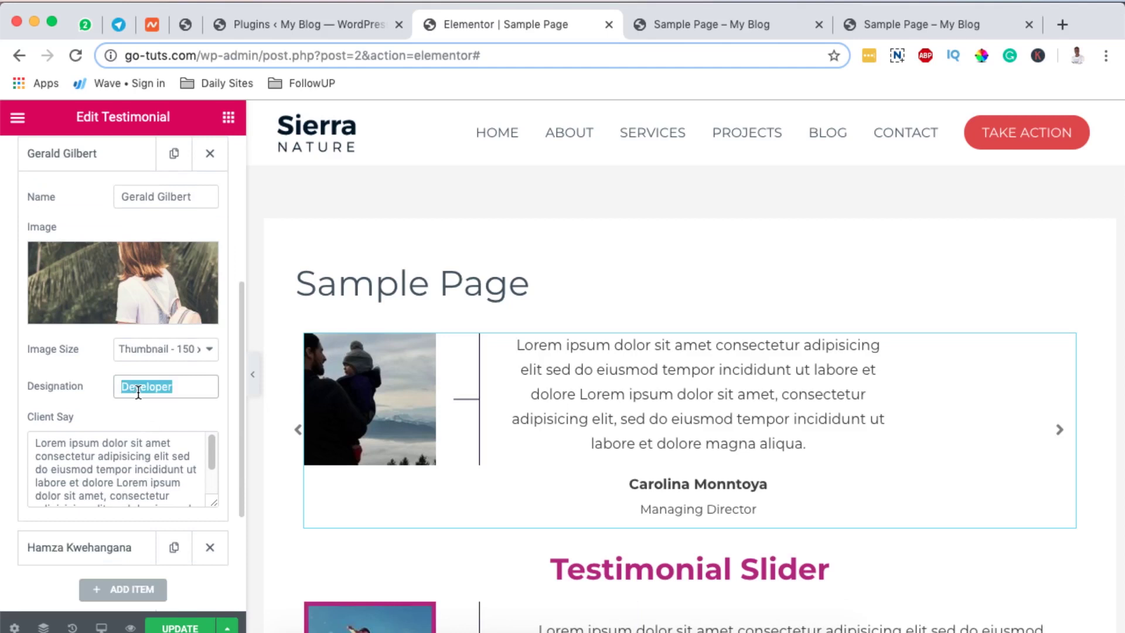
click(137, 460)
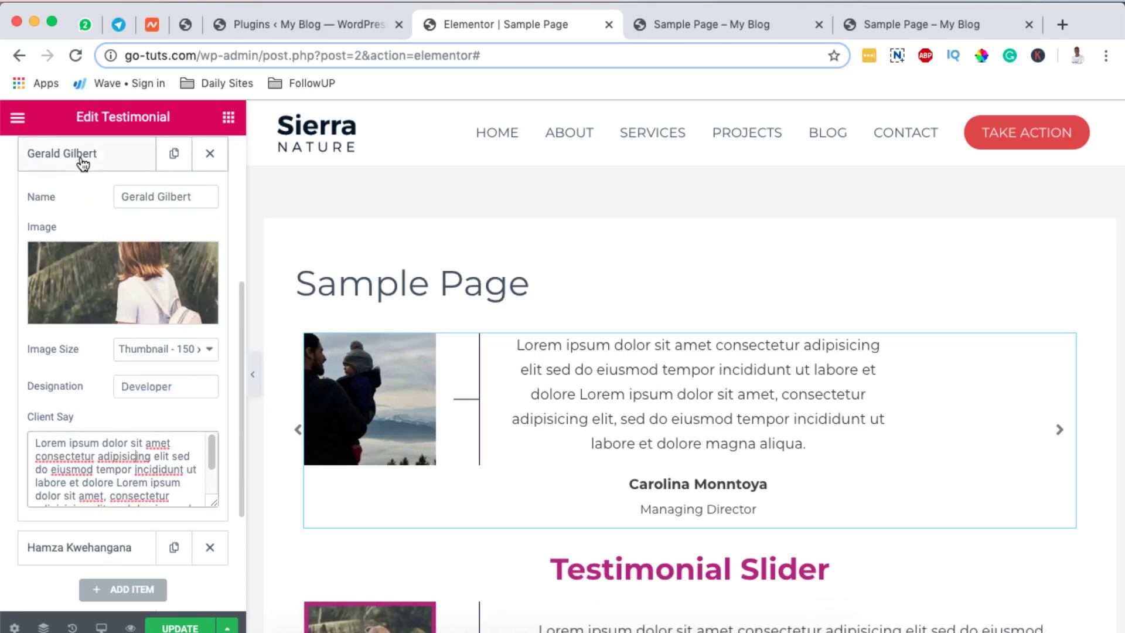
click(83, 164)
click(91, 198)
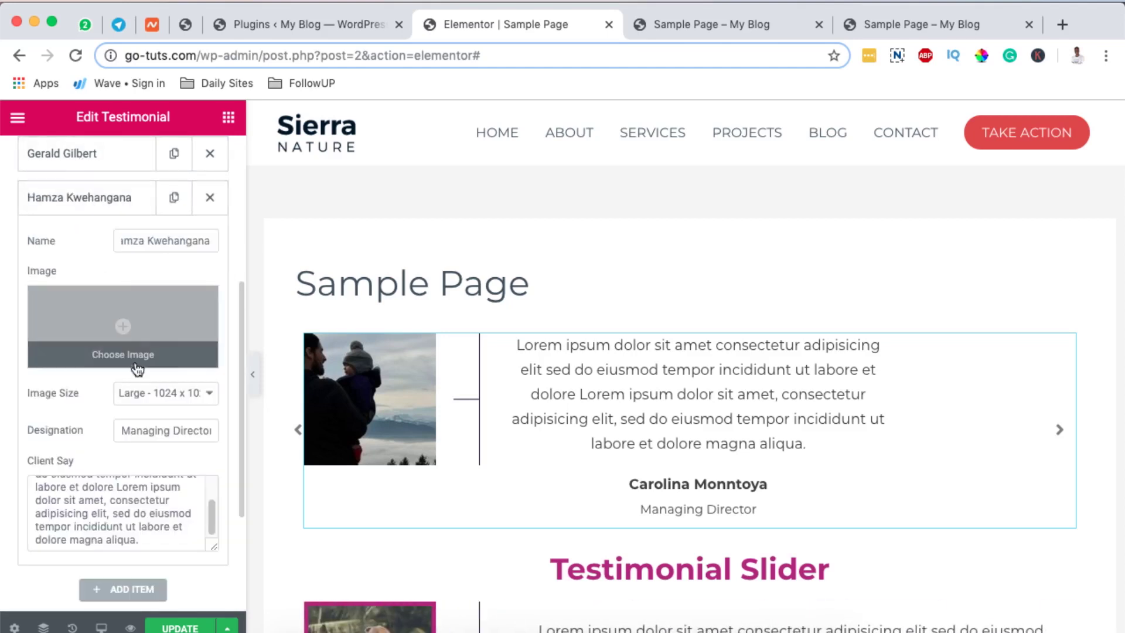
Change the fourth testimonial's designation to Designer and insert the red-jacket lake photo
triple_click(151, 430)
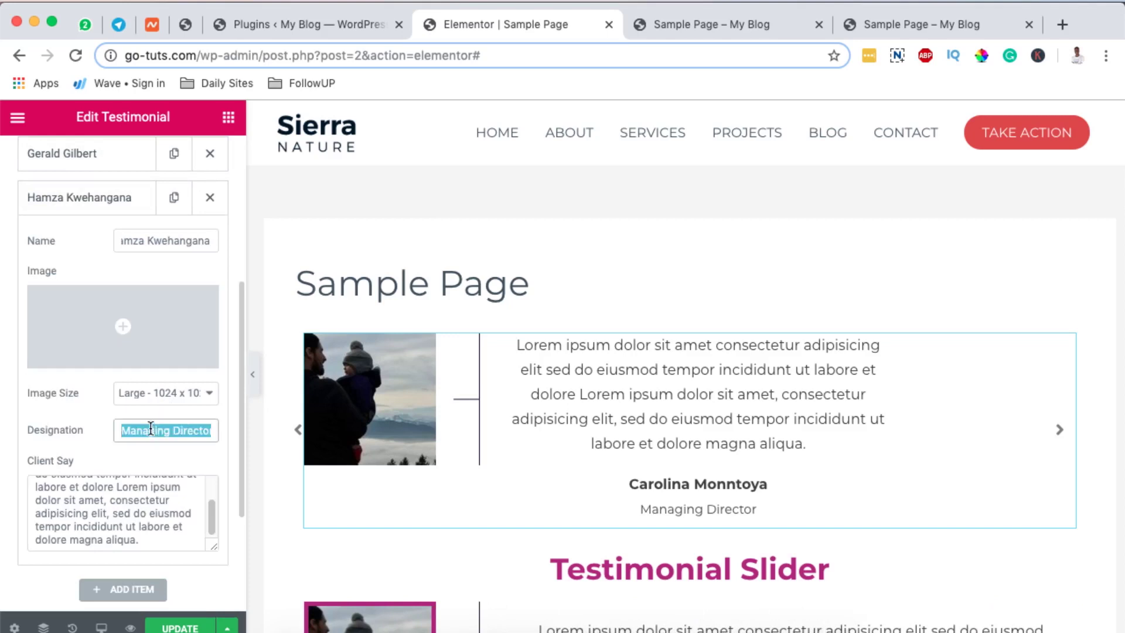
text(Designer)
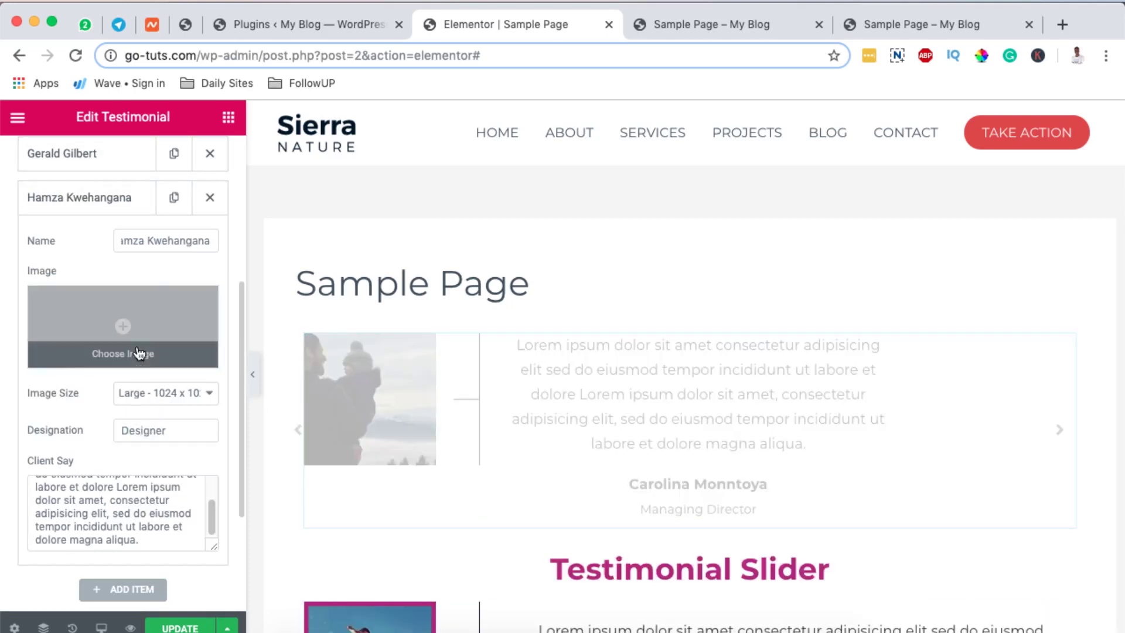
click(141, 354)
scroll(485, 454, down, 5)
scroll(485, 454, down, 8)
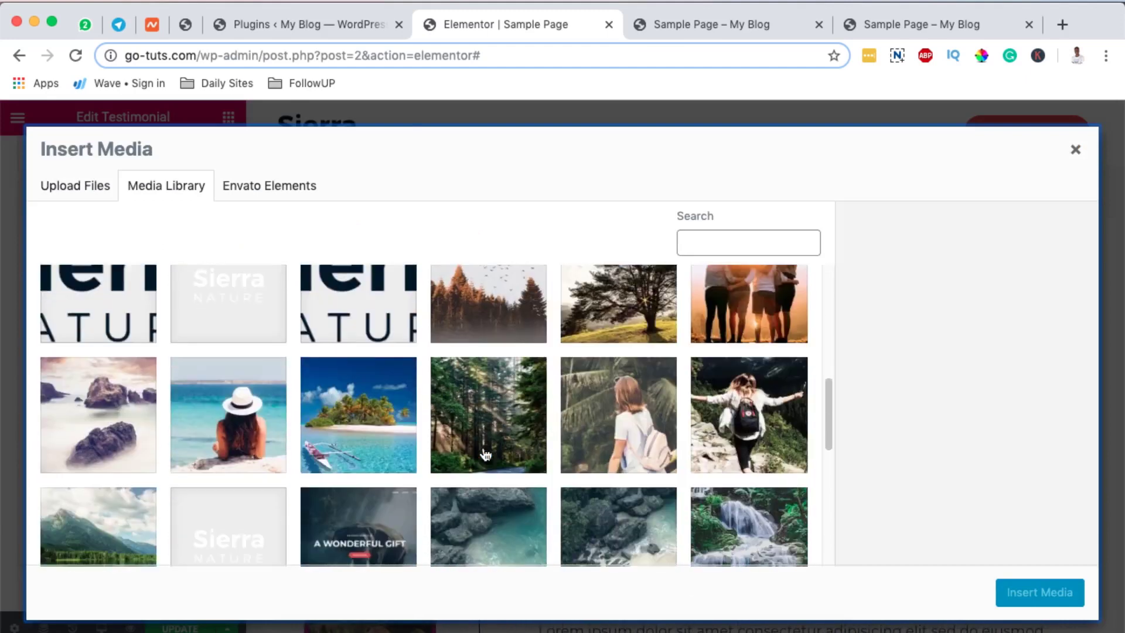
scroll(485, 454, down, 4)
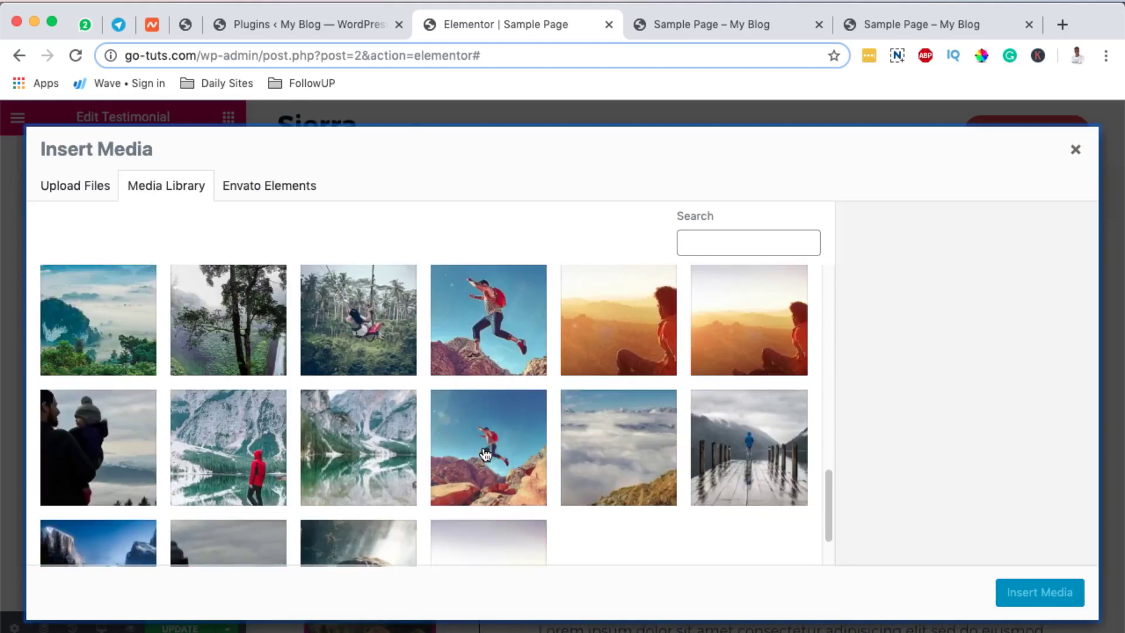
scroll(212, 458, down, 1)
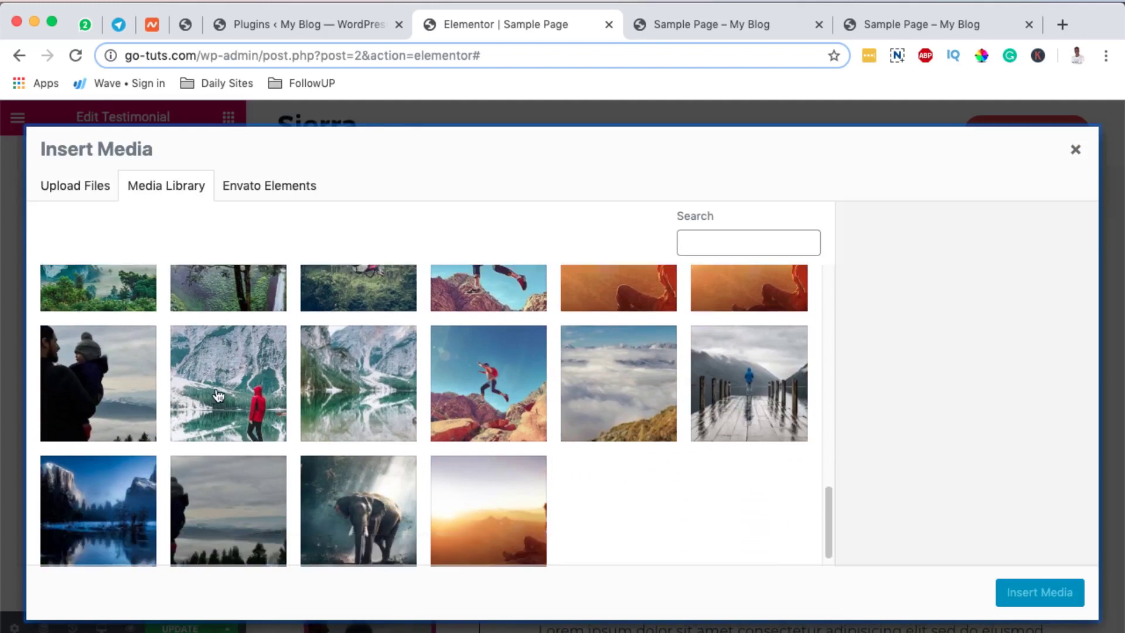
click(214, 394)
click(1041, 593)
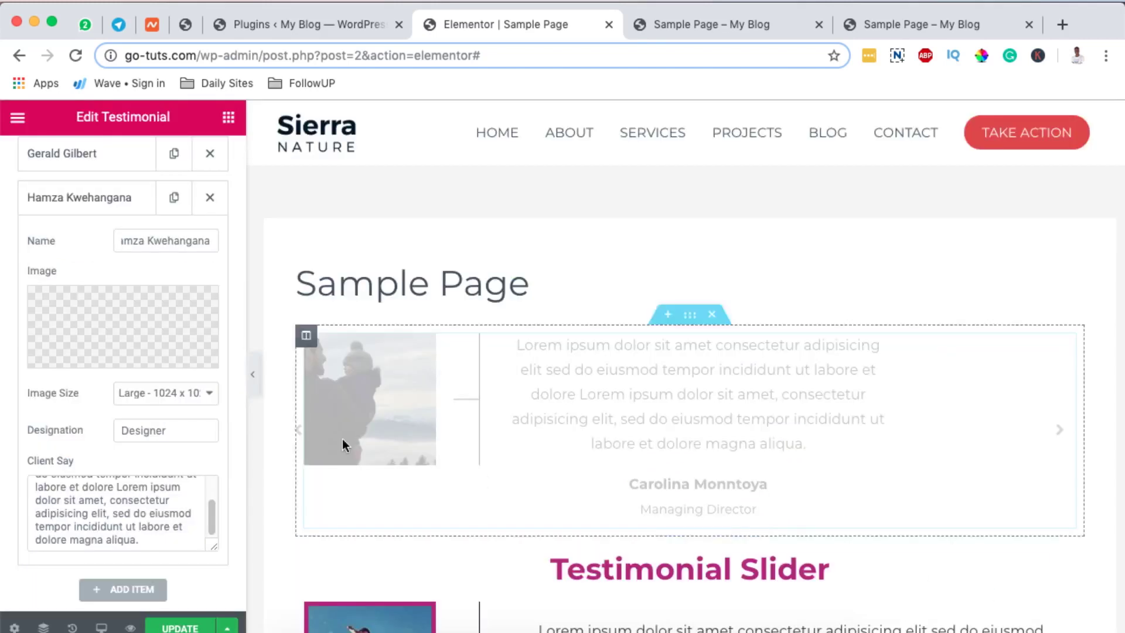
Set the fourth testimonial's image to Thumbnail size, collapse it, and expand Slider Option
click(171, 389)
click(151, 348)
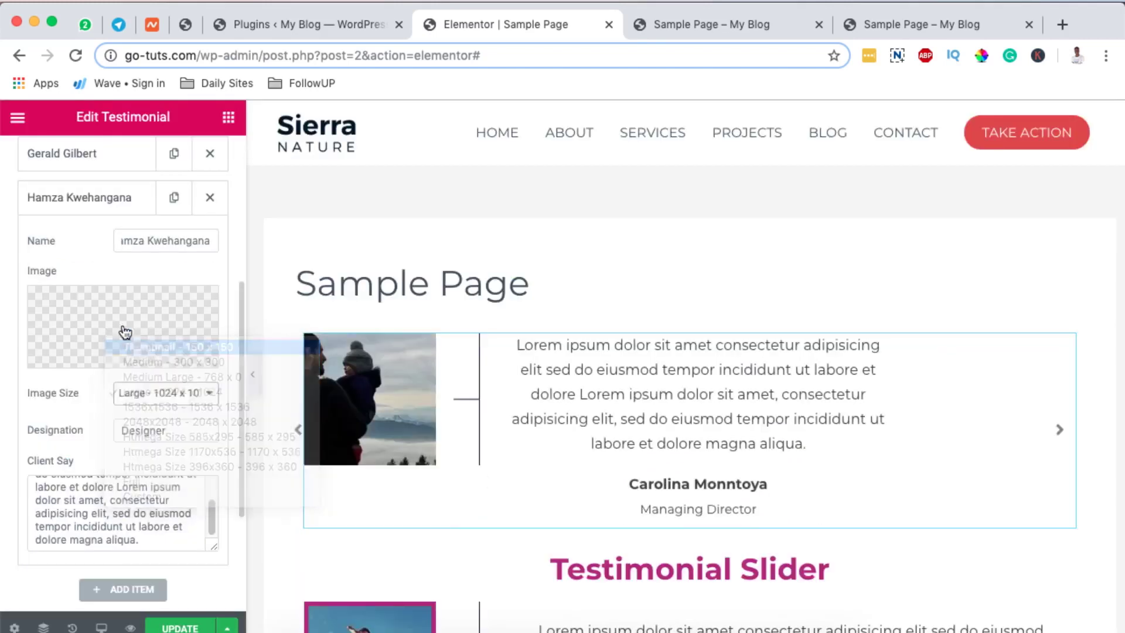
click(112, 212)
click(121, 331)
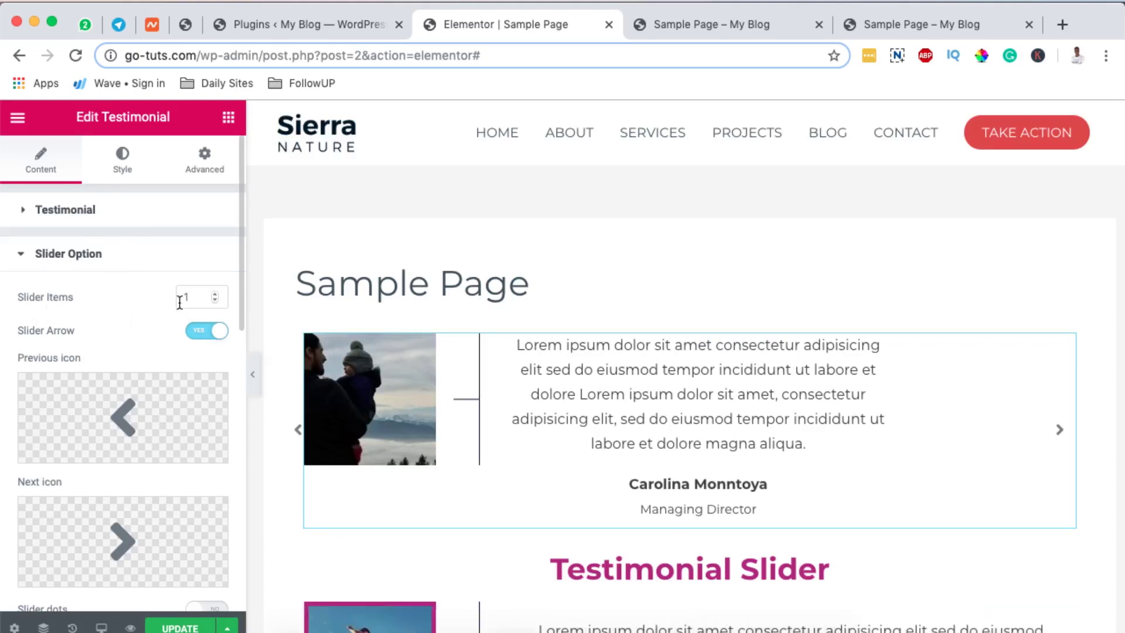
Set Slider Items to 1
double_click(200, 299)
text(2)
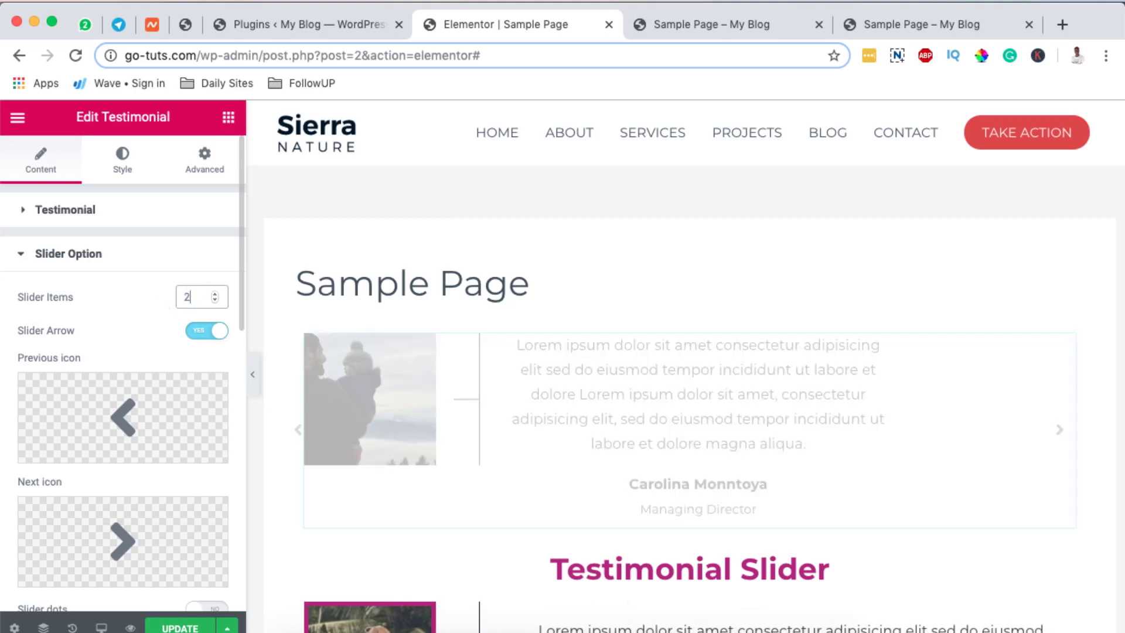
drag(190, 296, 156, 301)
text(4)
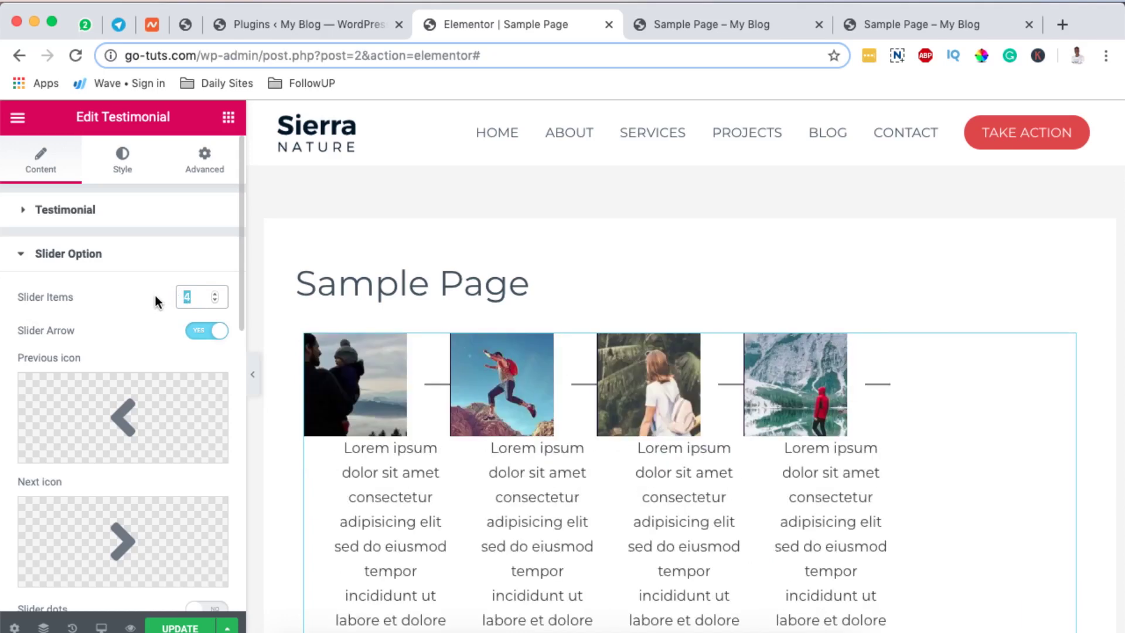
text(1)
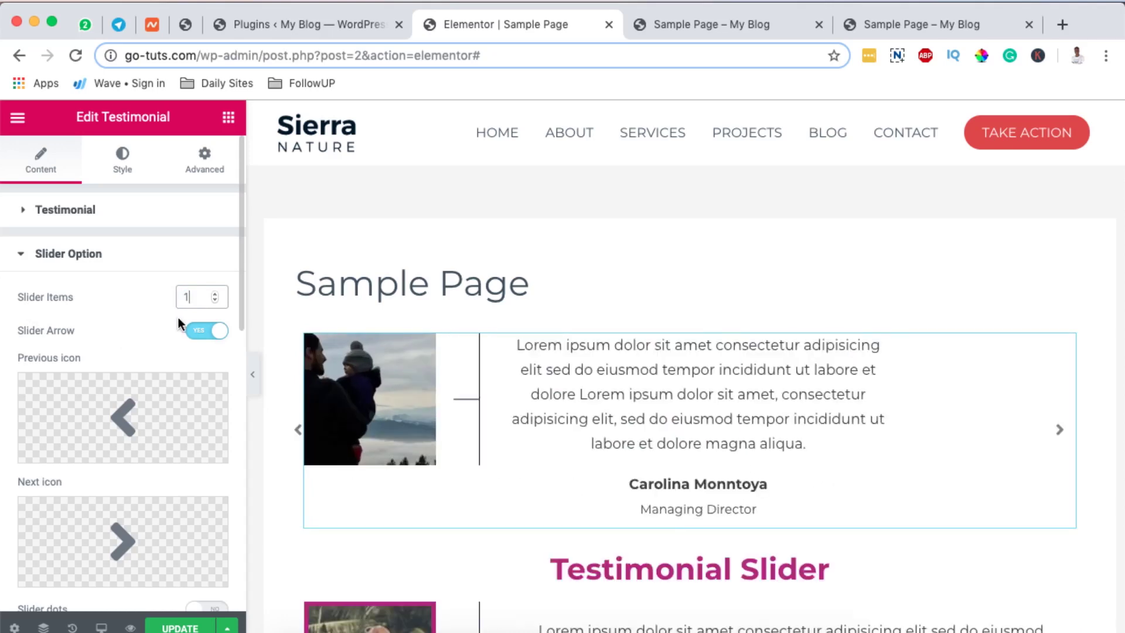
scroll(143, 346, down, 2)
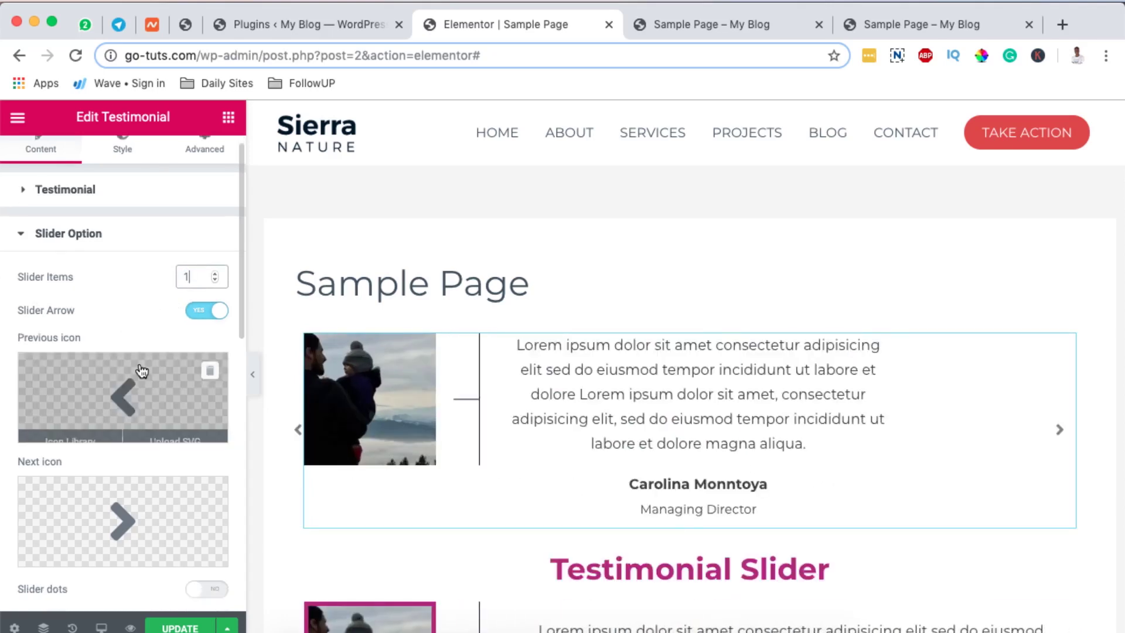
scroll(143, 366, down, 1)
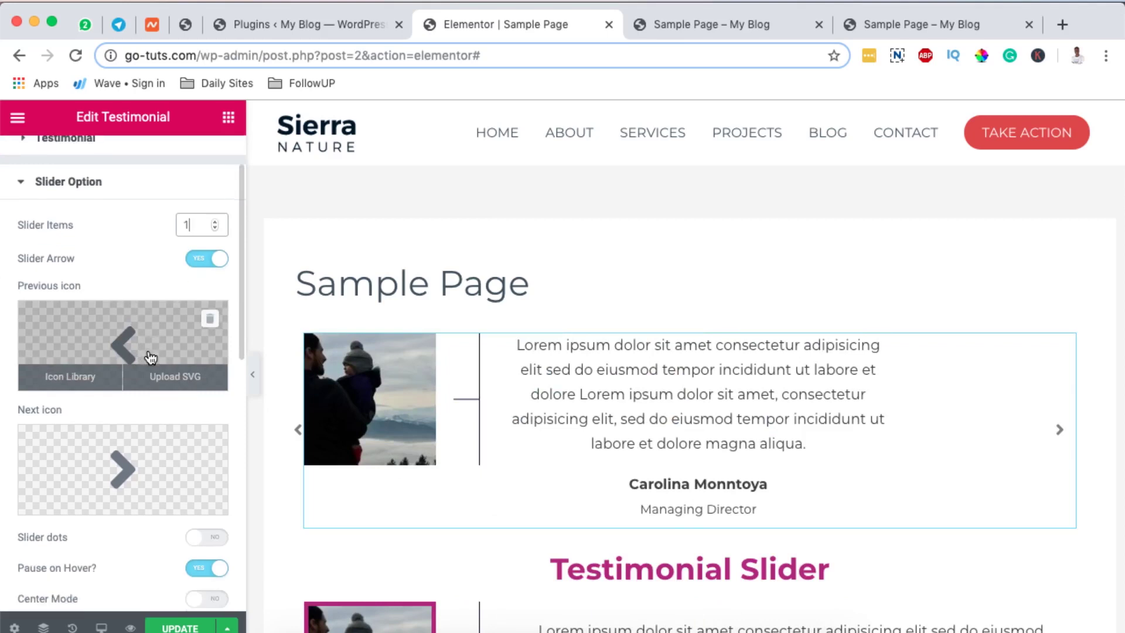
Toggle Slider Arrow off and back on, then advance the preview to the Designer testimonial
click(199, 258)
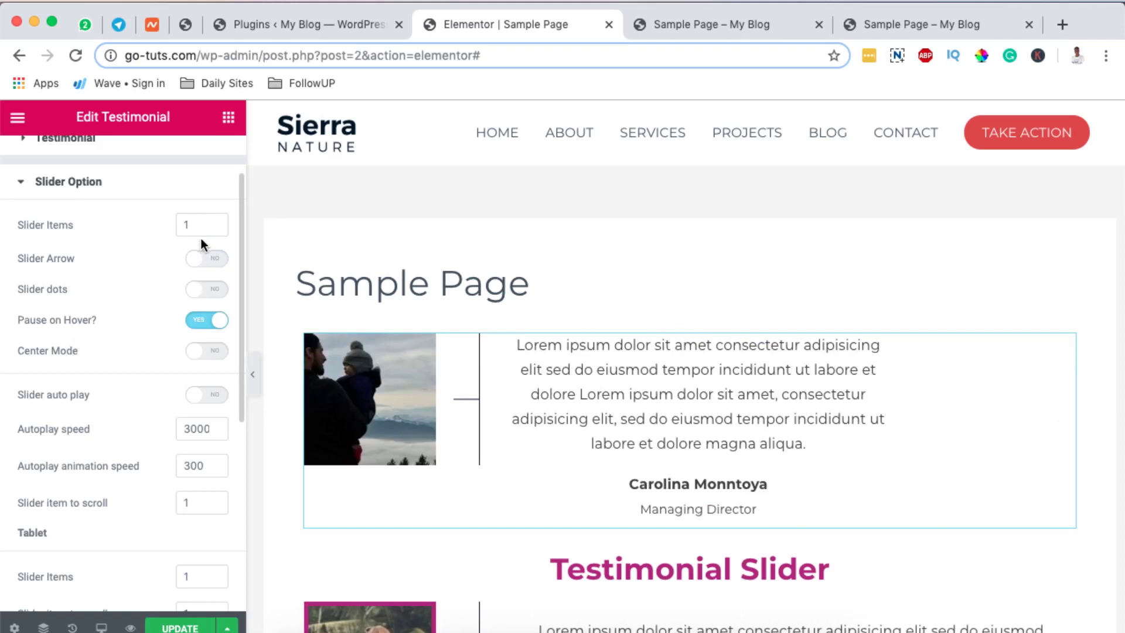
click(217, 260)
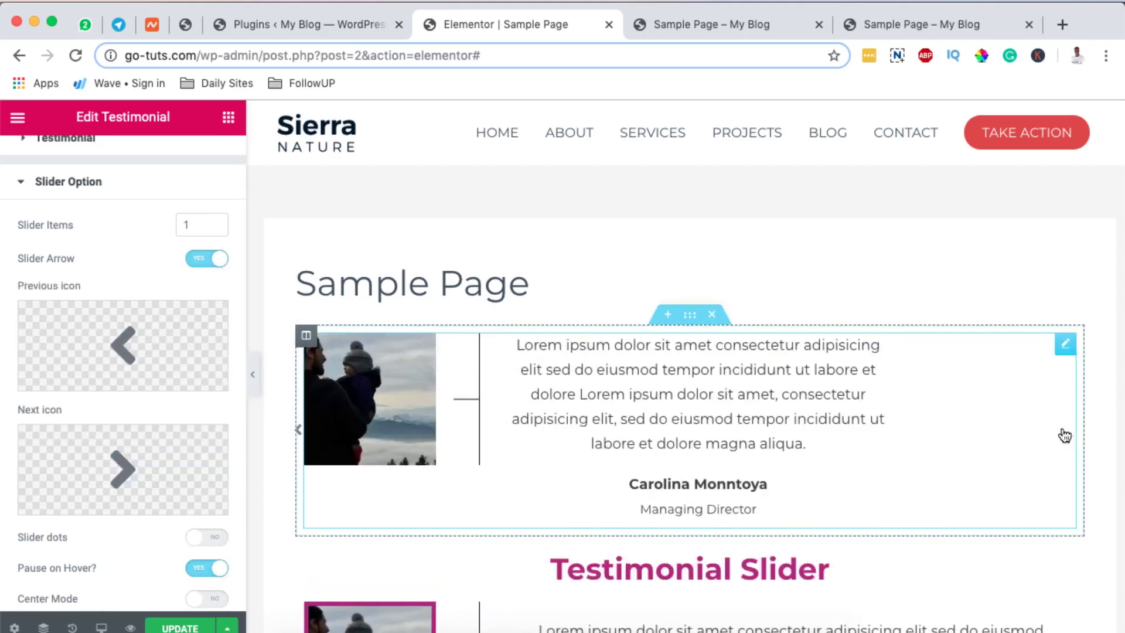
click(1064, 435)
click(1062, 435)
click(1058, 436)
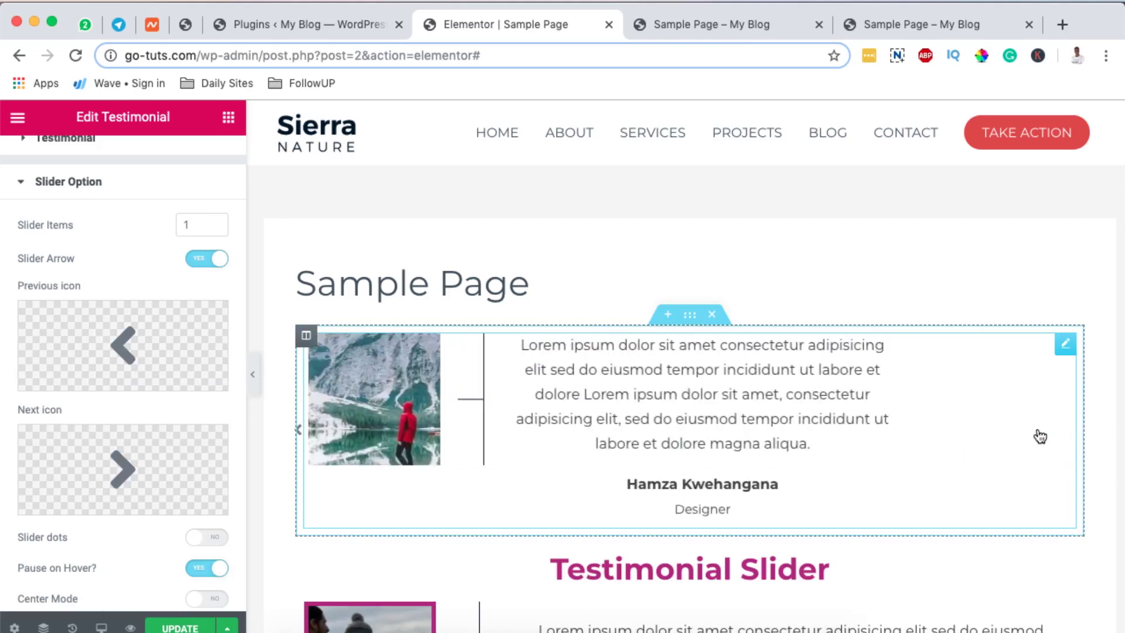
Pick Arrow left for the Previous icon and Arrow right for the Next icon from the Icon Library
mouse_move(122, 370)
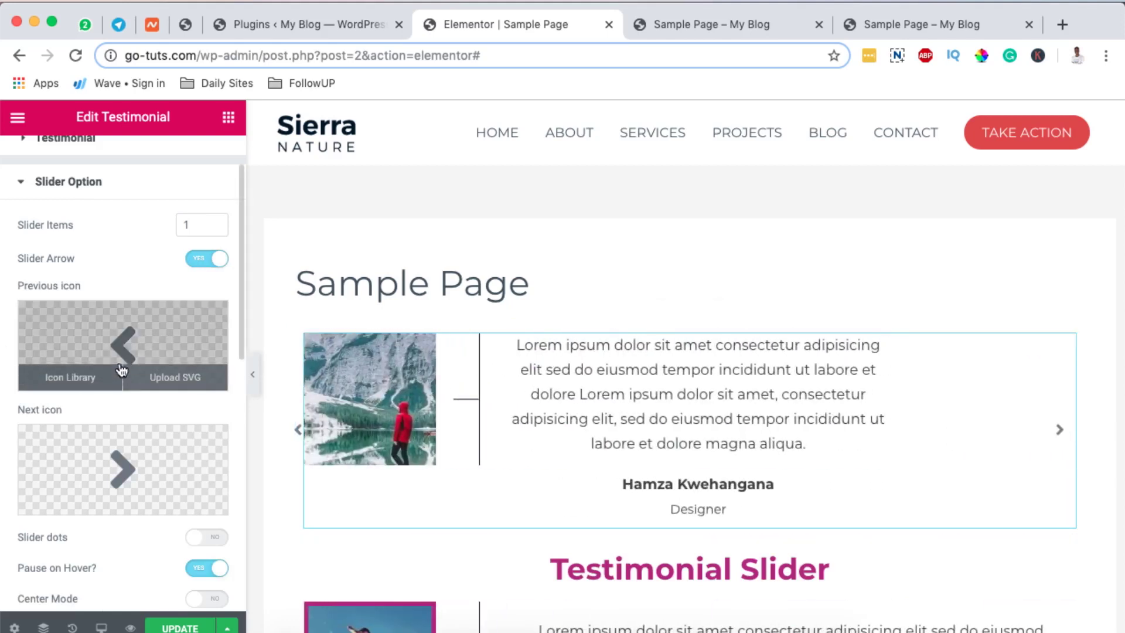
click(80, 378)
scroll(762, 471, down, 5)
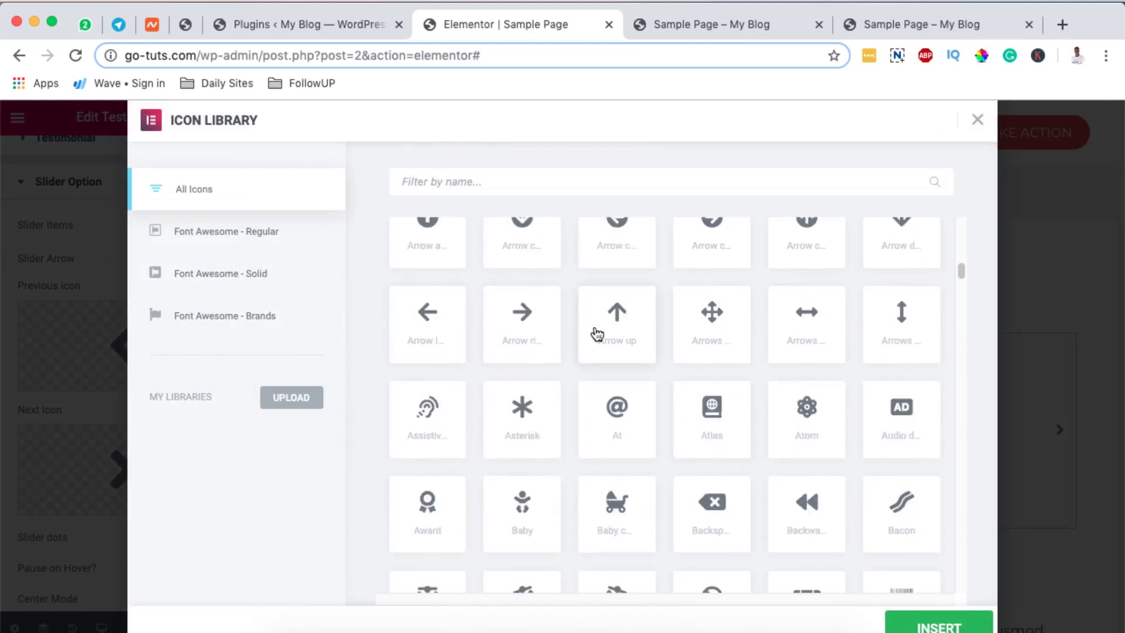
click(427, 328)
click(899, 623)
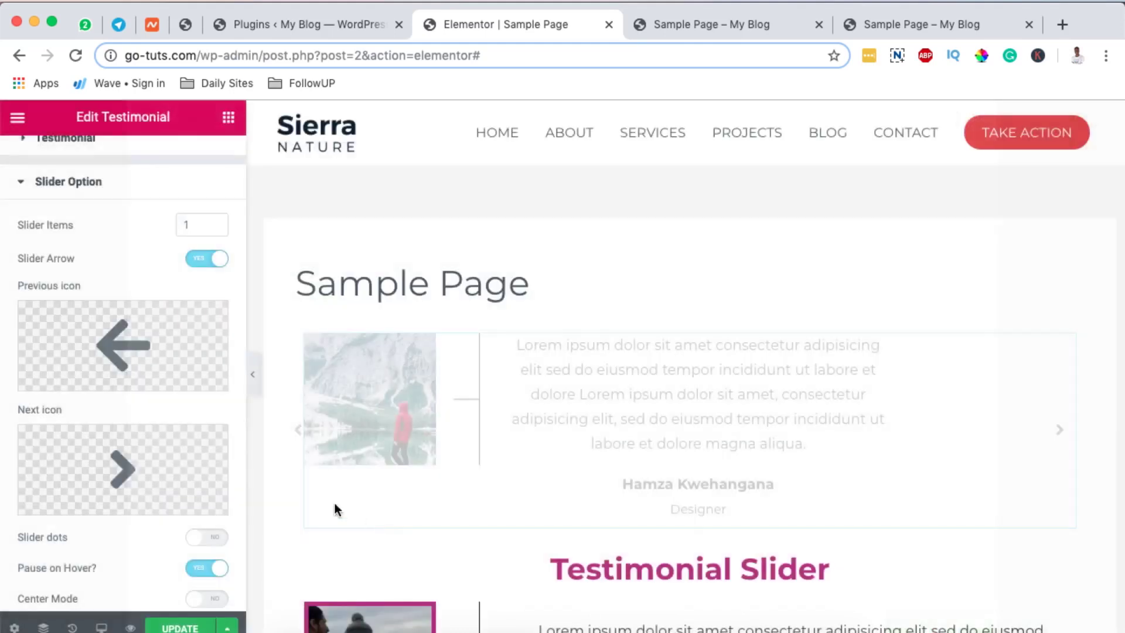
click(120, 497)
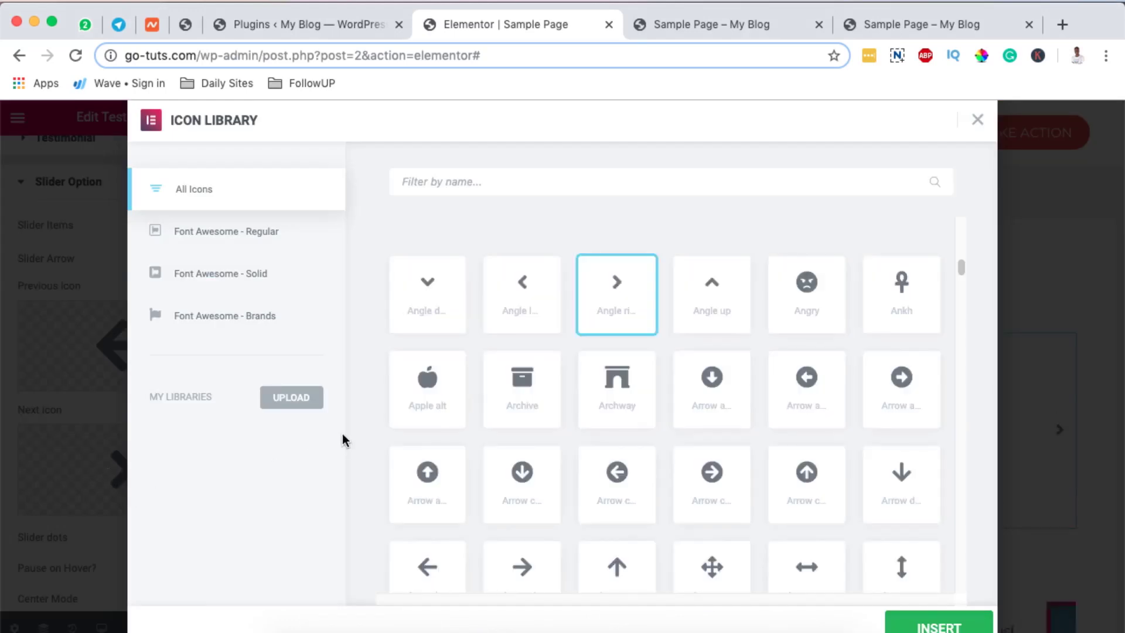
click(522, 566)
Insert the right arrow icon, then turn Slider dots on and back off
click(939, 622)
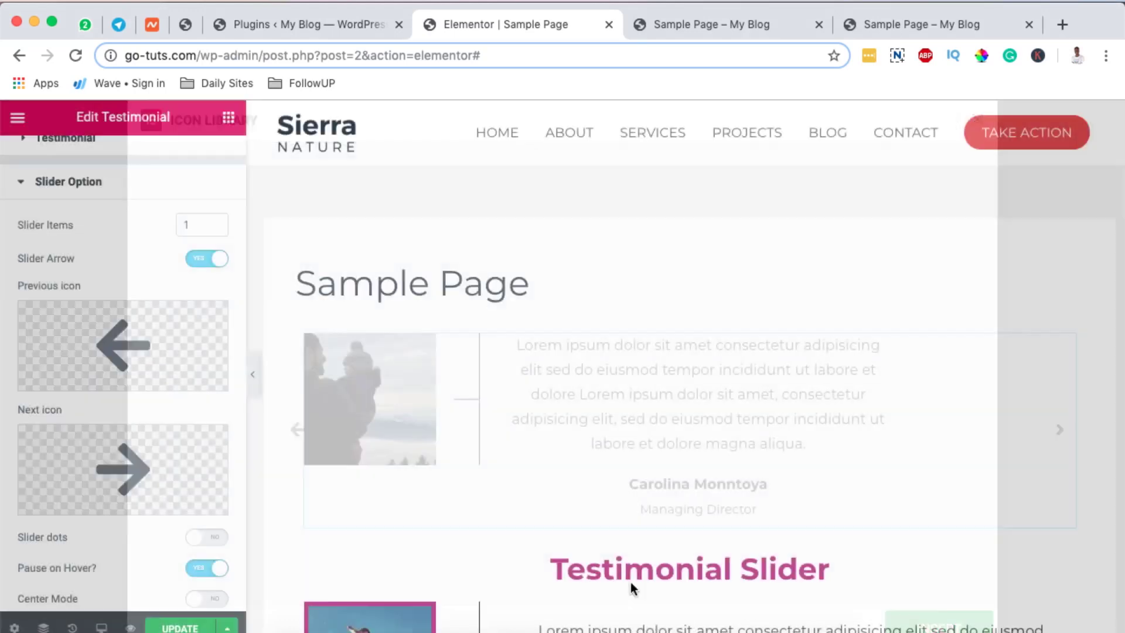
scroll(219, 356, down, 3)
click(217, 351)
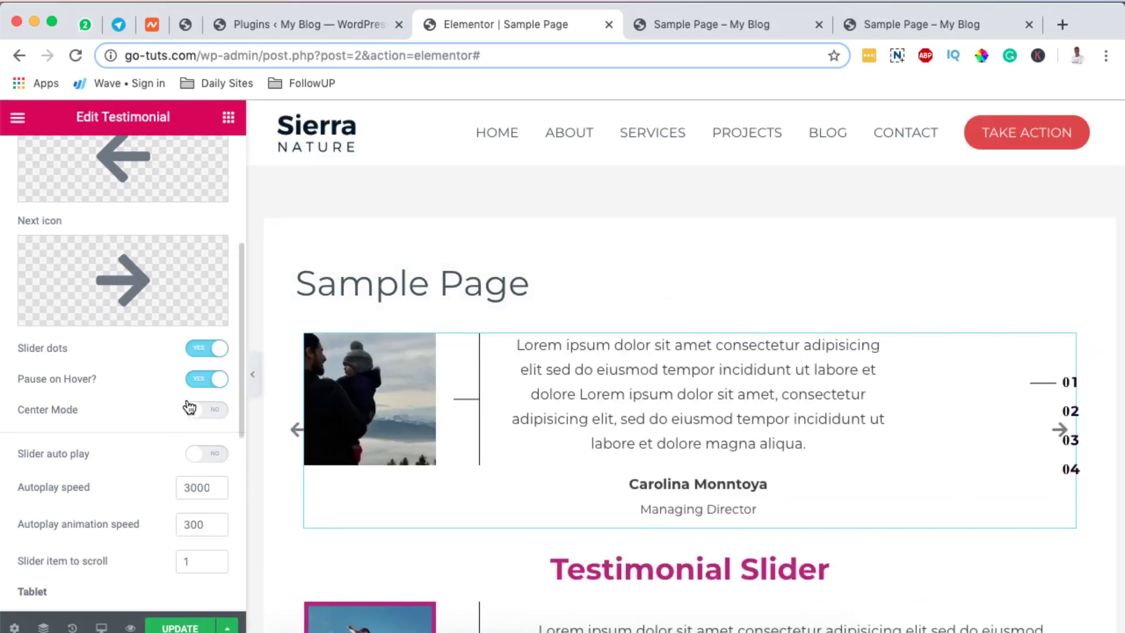
click(194, 352)
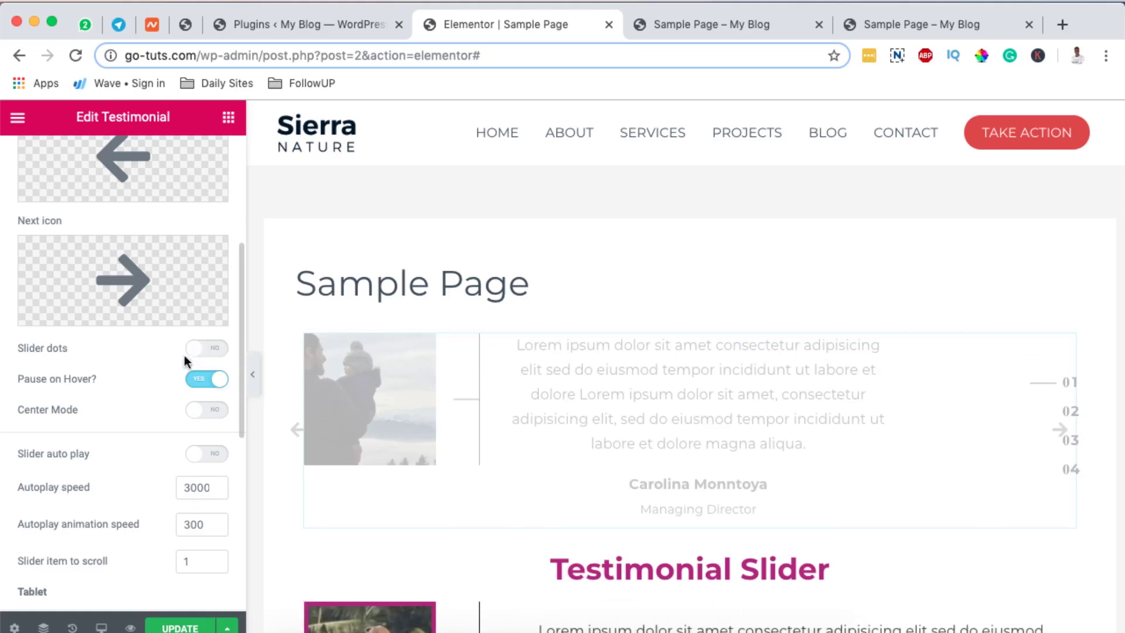
Switch Slider auto play to YES, keeping Autoplay speed at 3000
scroll(162, 421, down, 1)
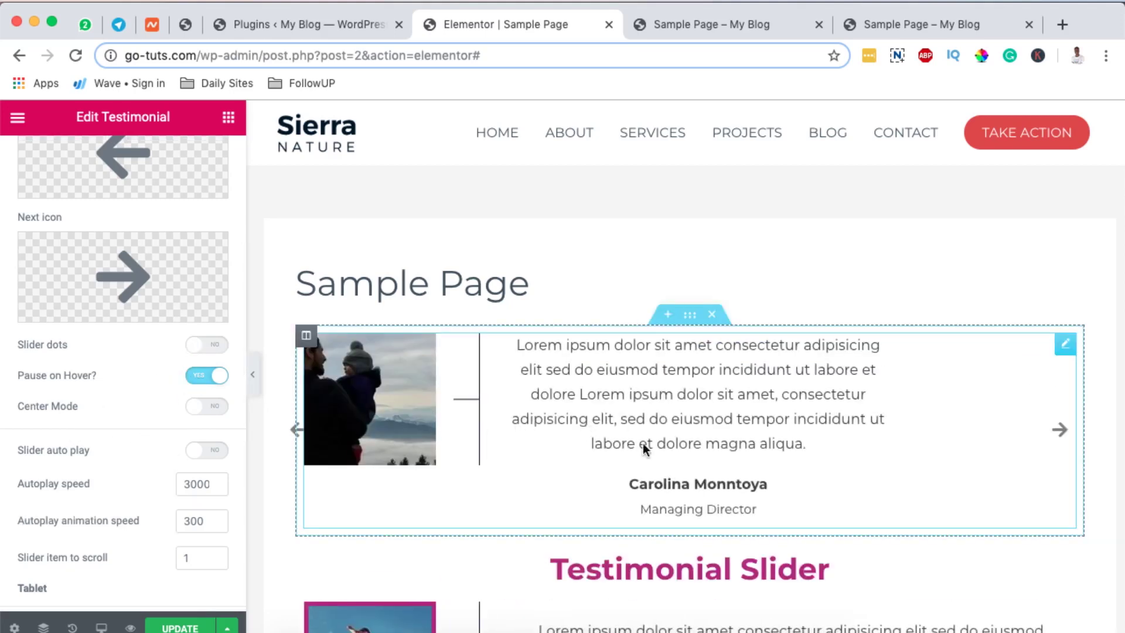
scroll(672, 448, down, 2)
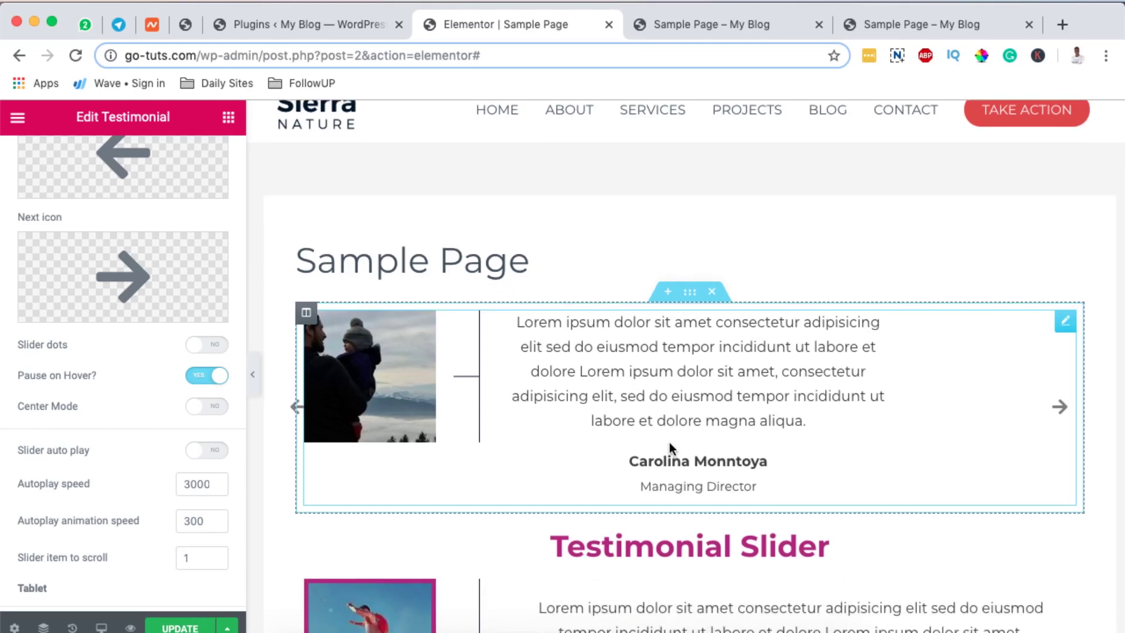
scroll(125, 414, down, 1)
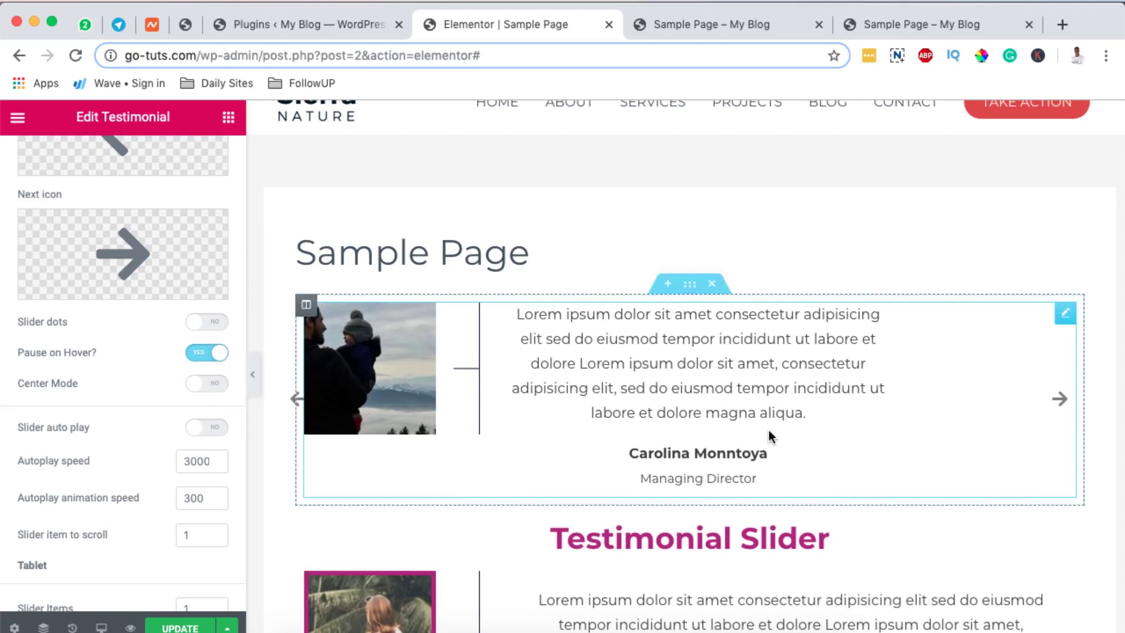
scroll(64, 369, down, 3)
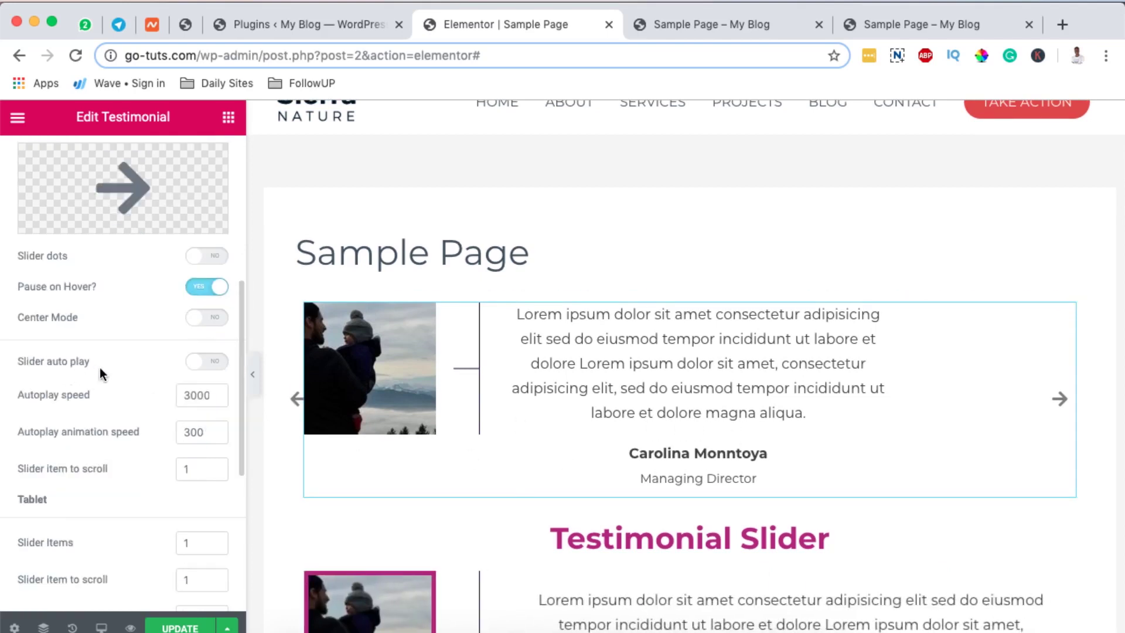
click(220, 367)
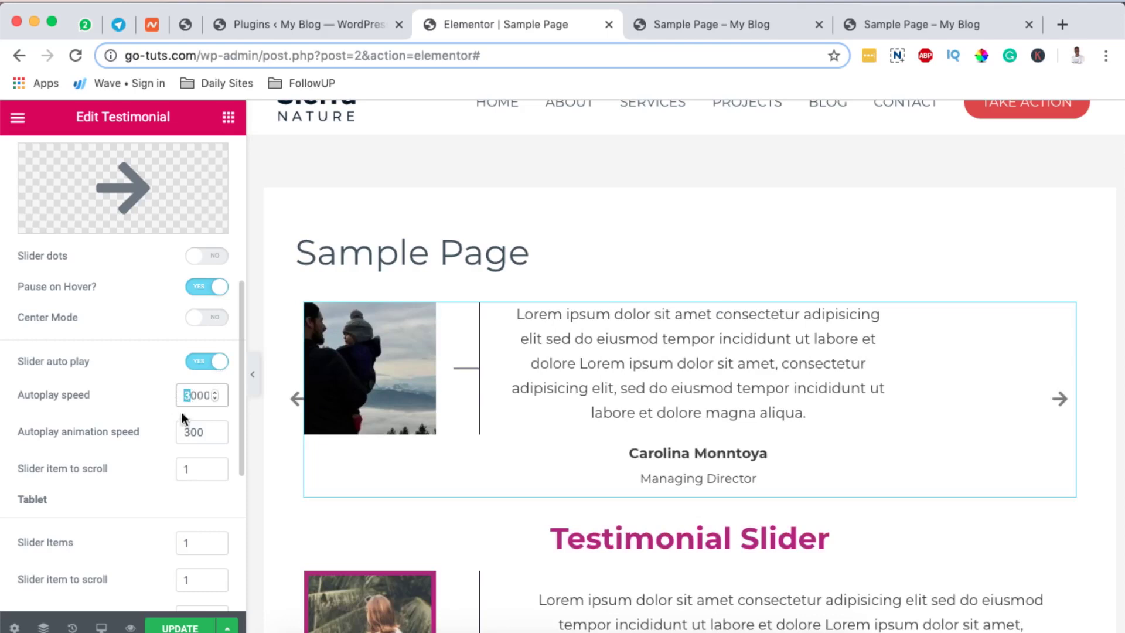
scroll(189, 420, down, 2)
scroll(188, 421, up, 1)
scroll(189, 421, down, 3)
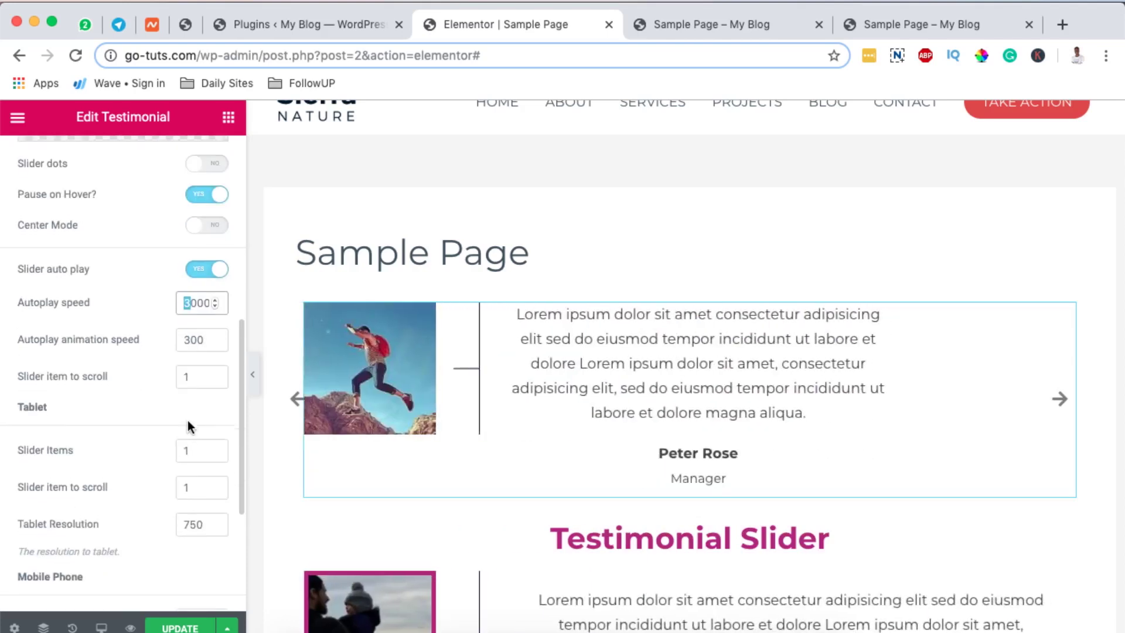
scroll(188, 420, down, 2)
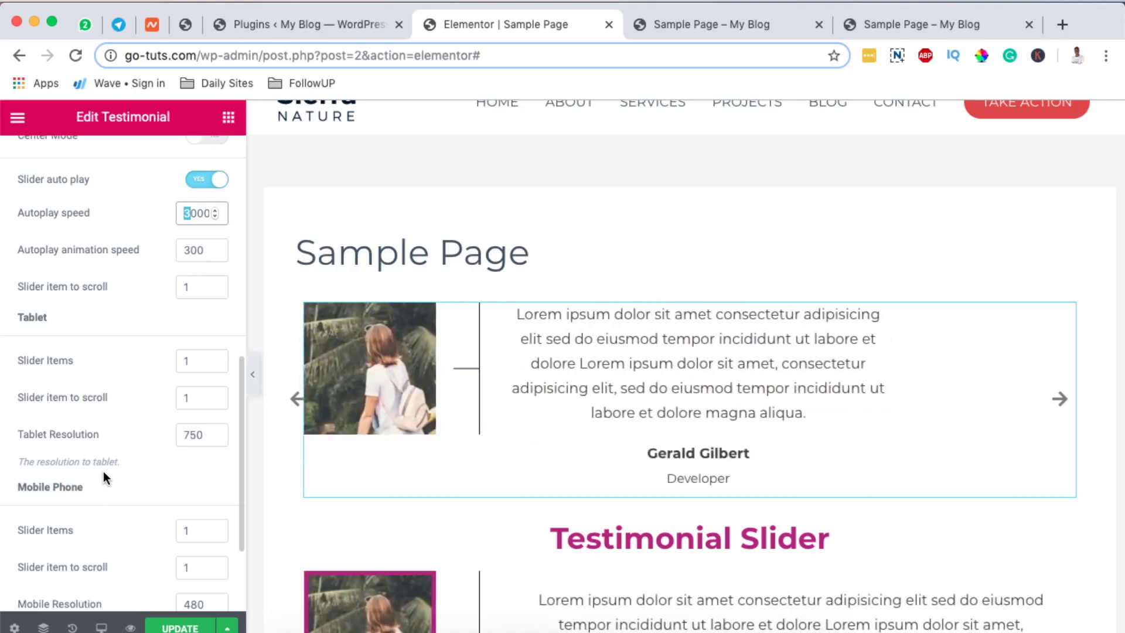
scroll(103, 472, down, 1)
scroll(103, 470, up, 10)
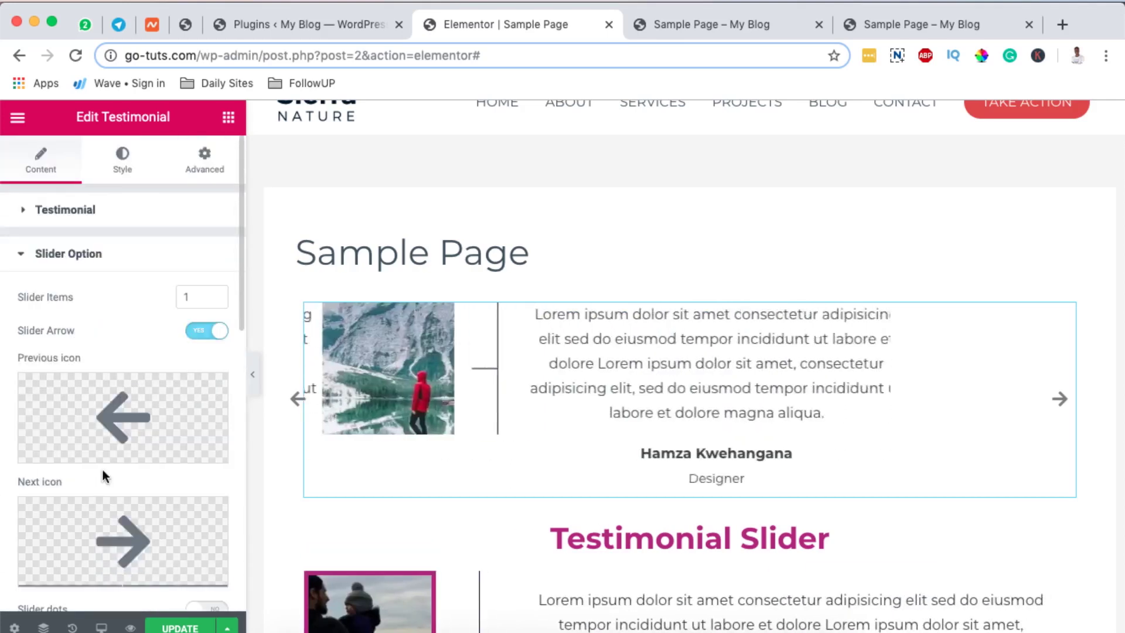
In the Style tab, give the testimonial images a solid 5 px #ad247f border
click(123, 163)
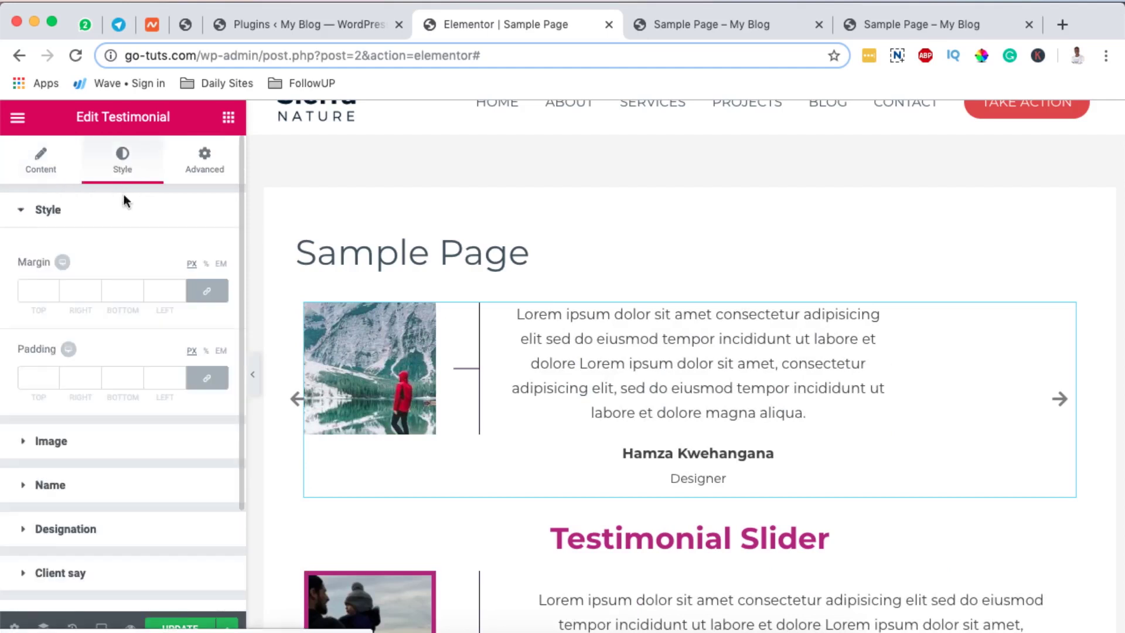
scroll(101, 364, down, 2)
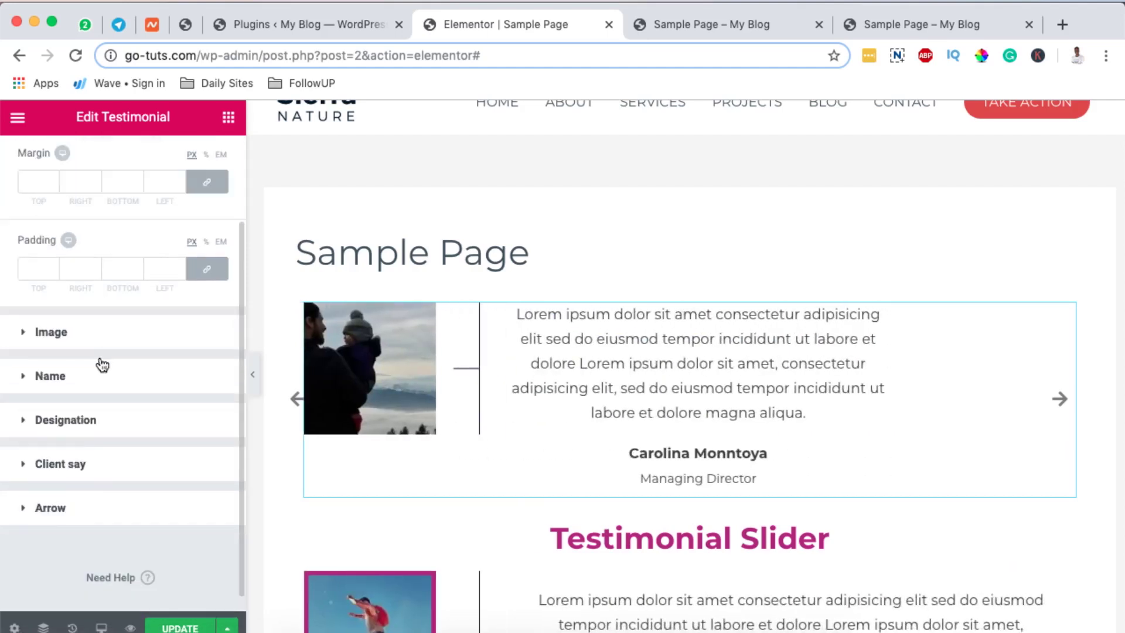
click(51, 333)
click(147, 313)
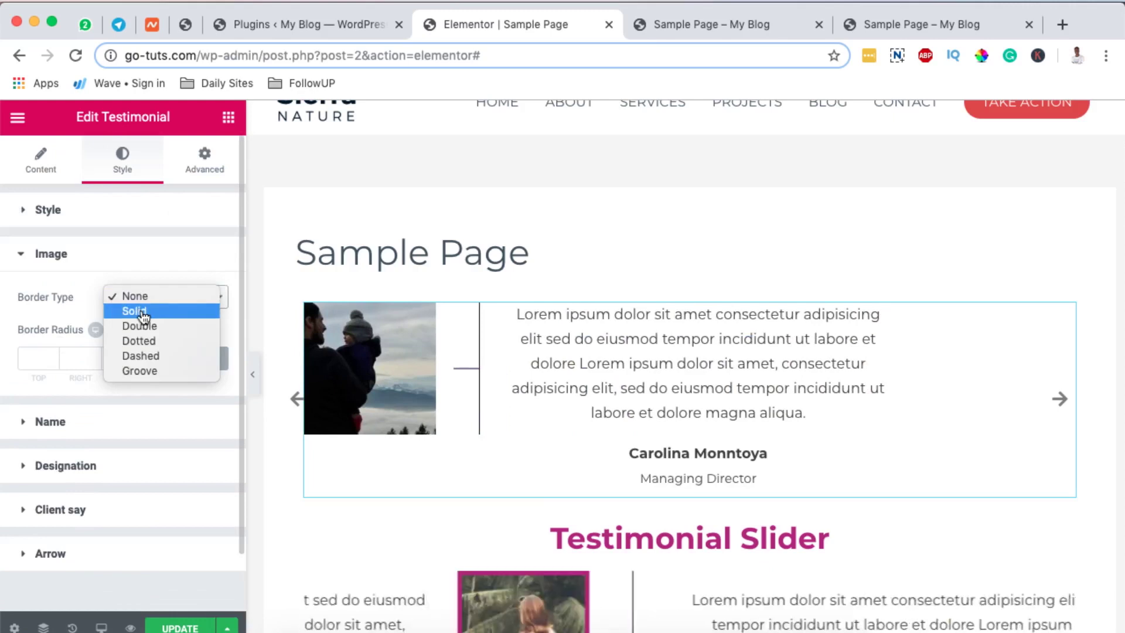
click(140, 310)
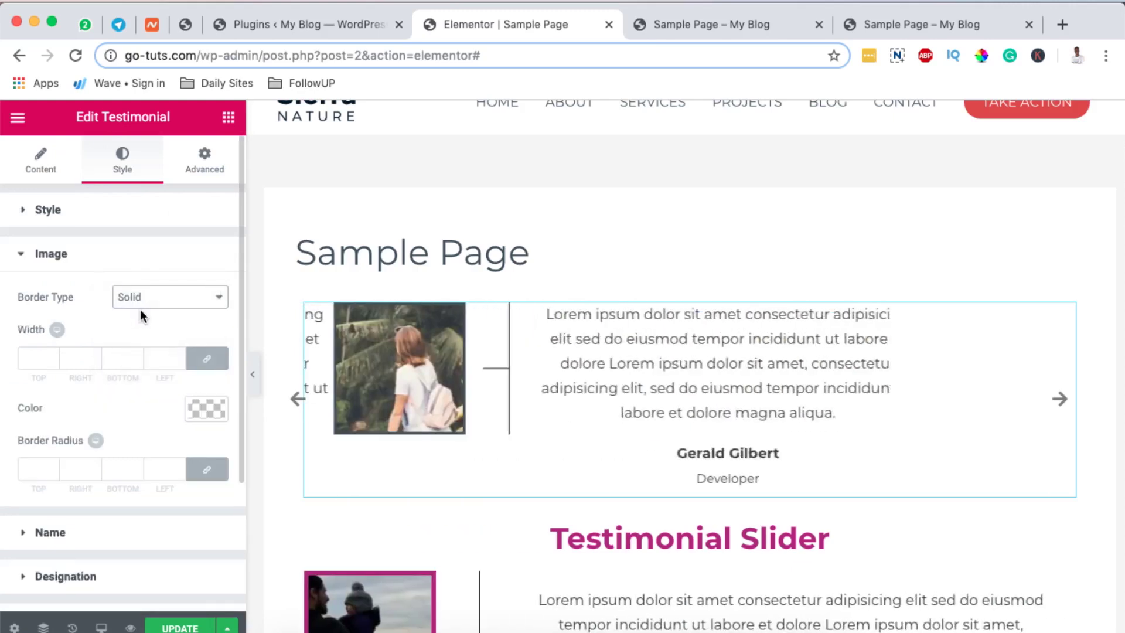
click(31, 358)
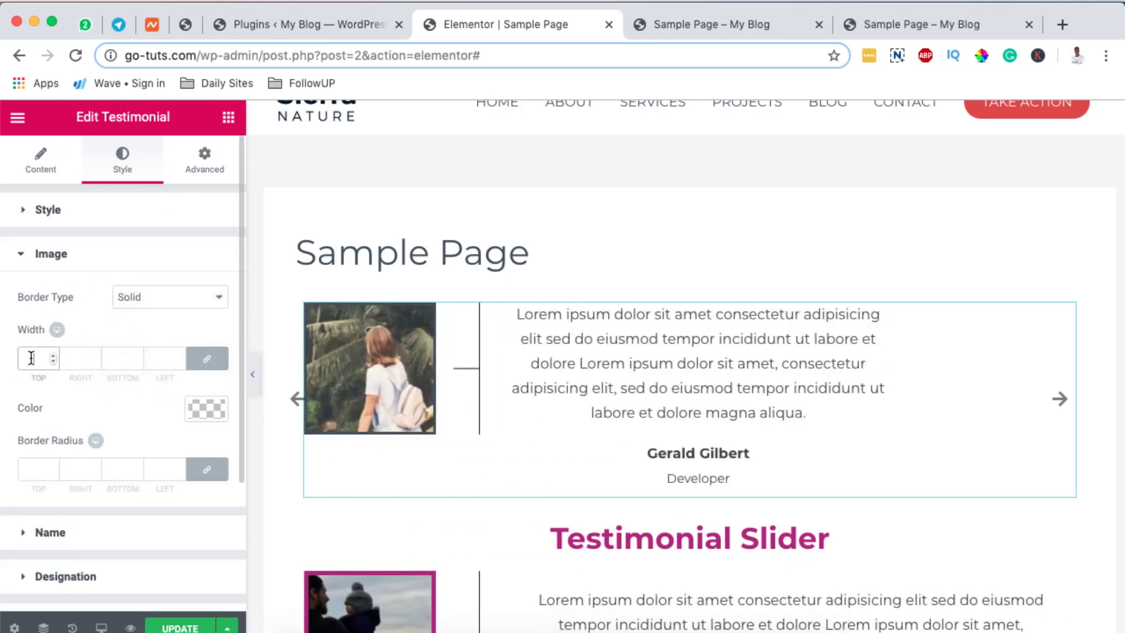
text(5)
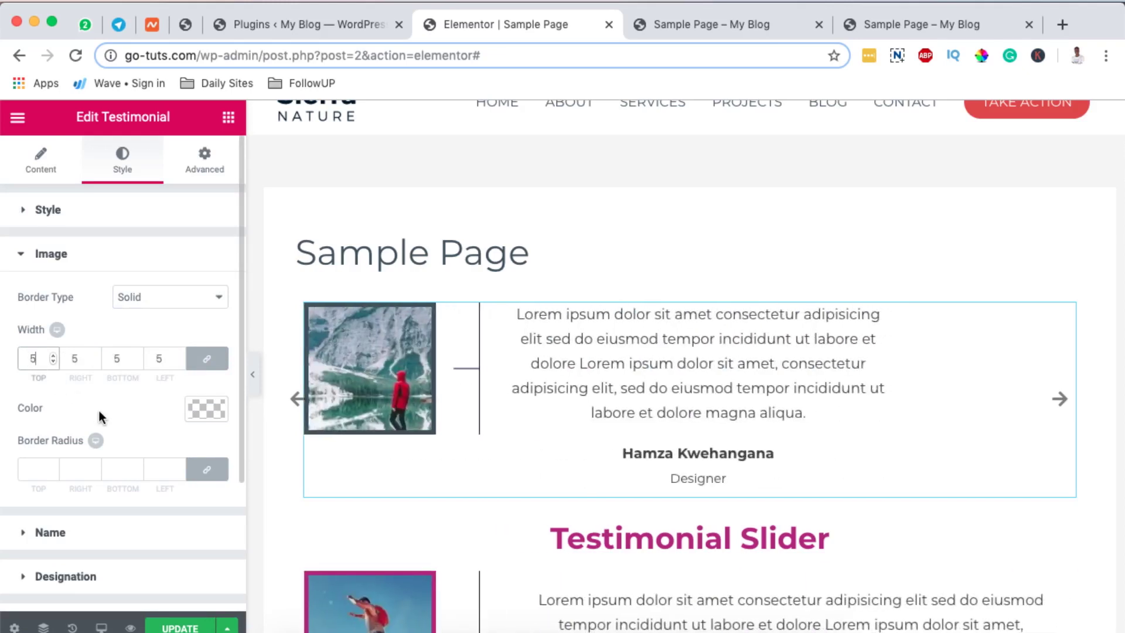
scroll(108, 409, down, 2)
click(209, 352)
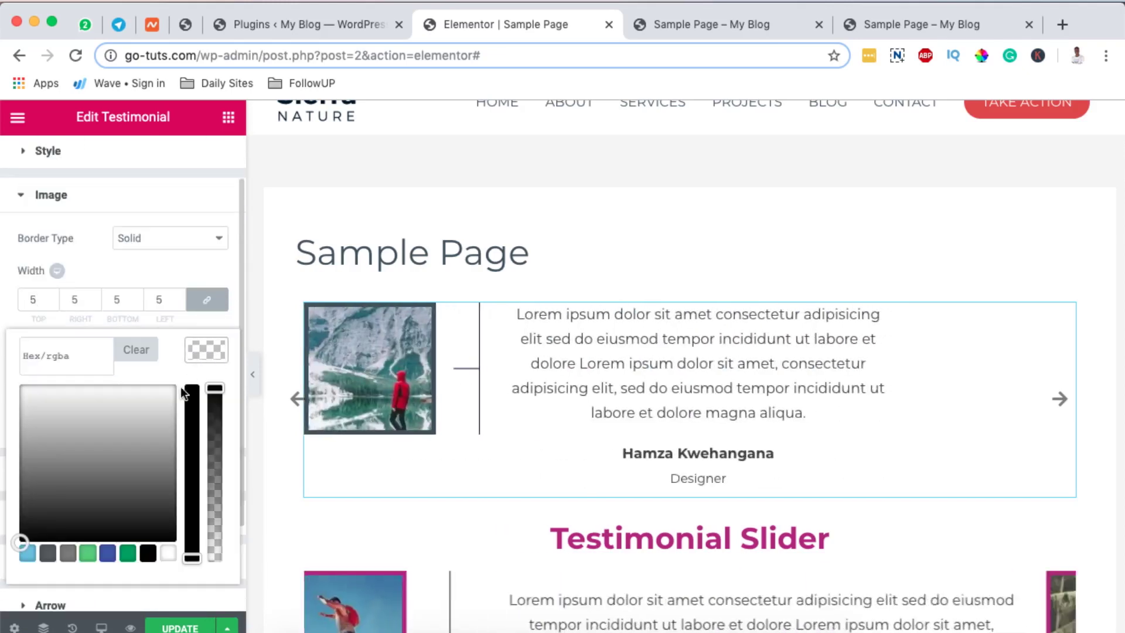
click(68, 359)
text(#ad247f)
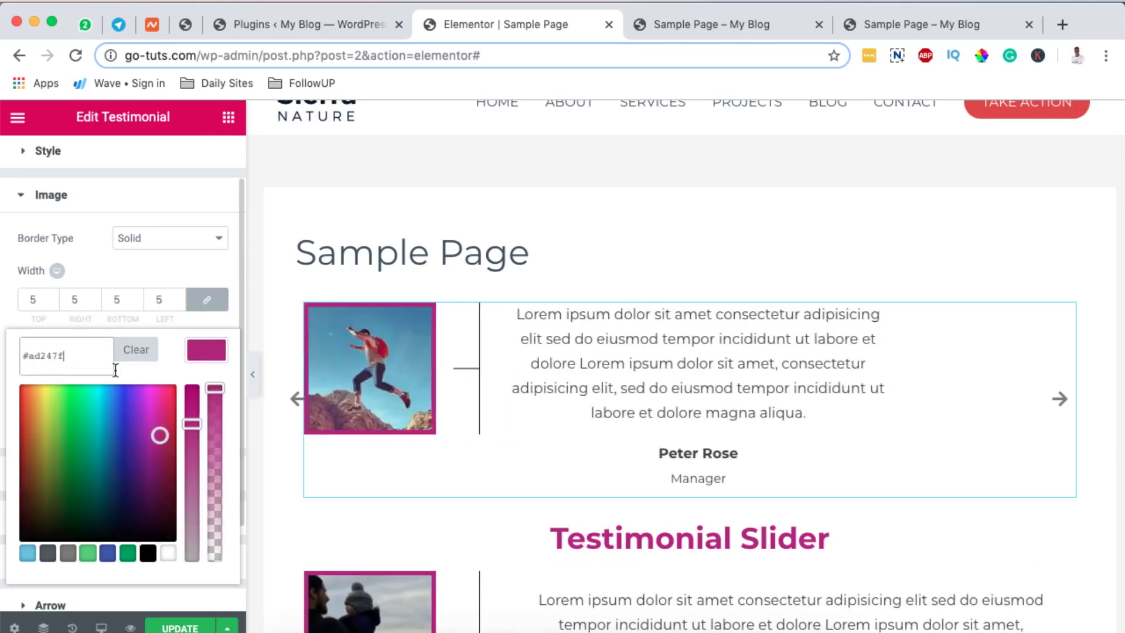
click(205, 353)
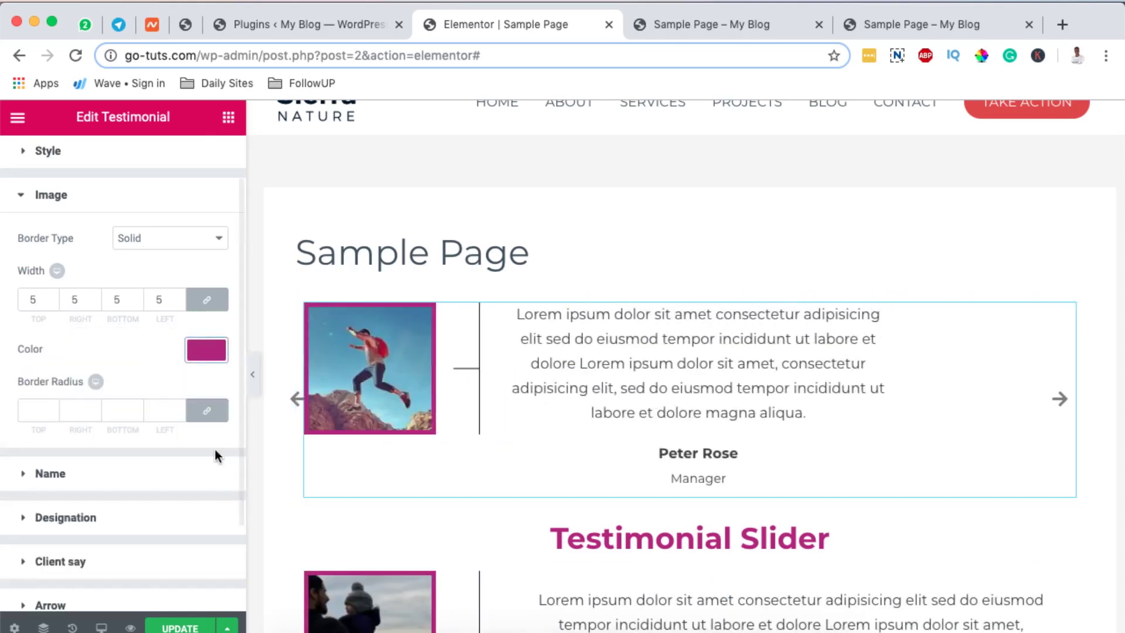
Expand the Name style section
scroll(109, 416, down, 2)
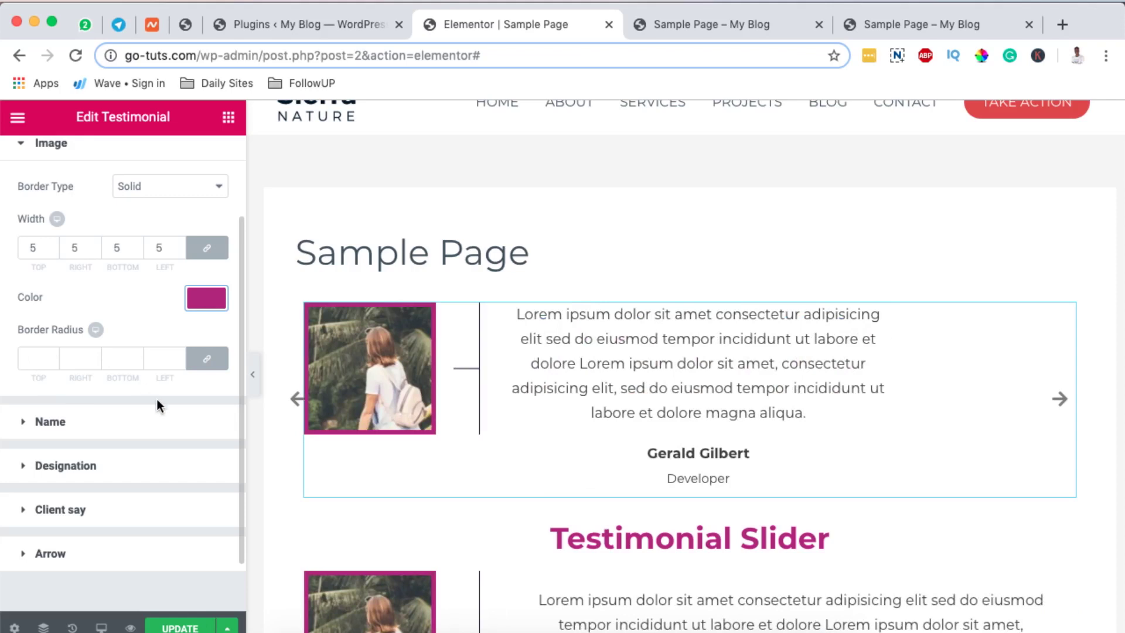
scroll(111, 424, down, 2)
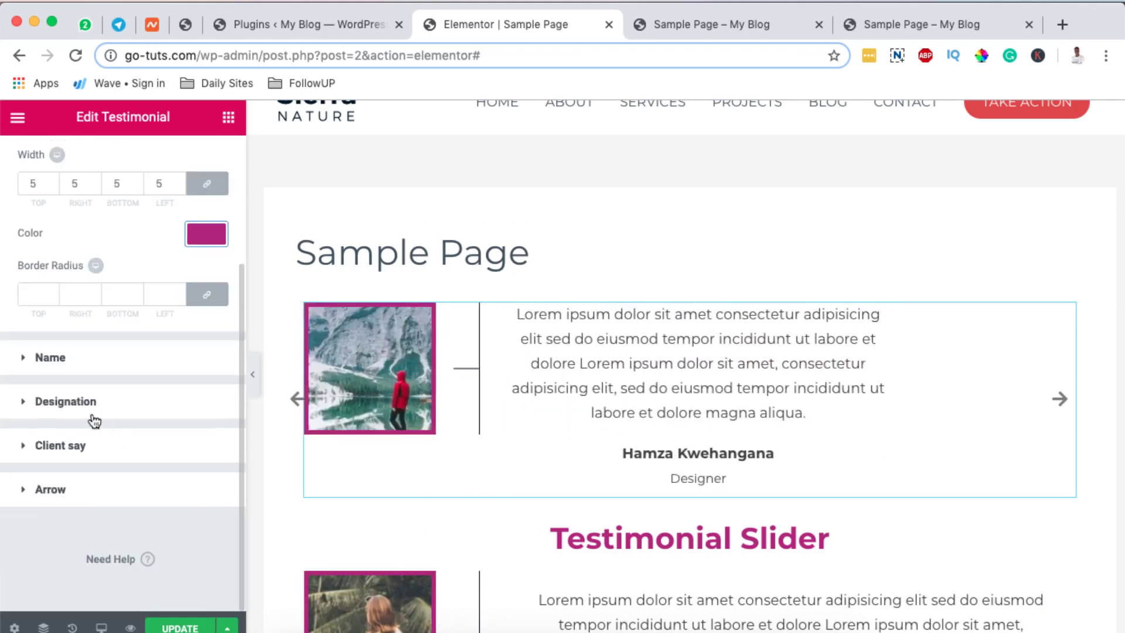
click(54, 359)
scroll(224, 408, down, 3)
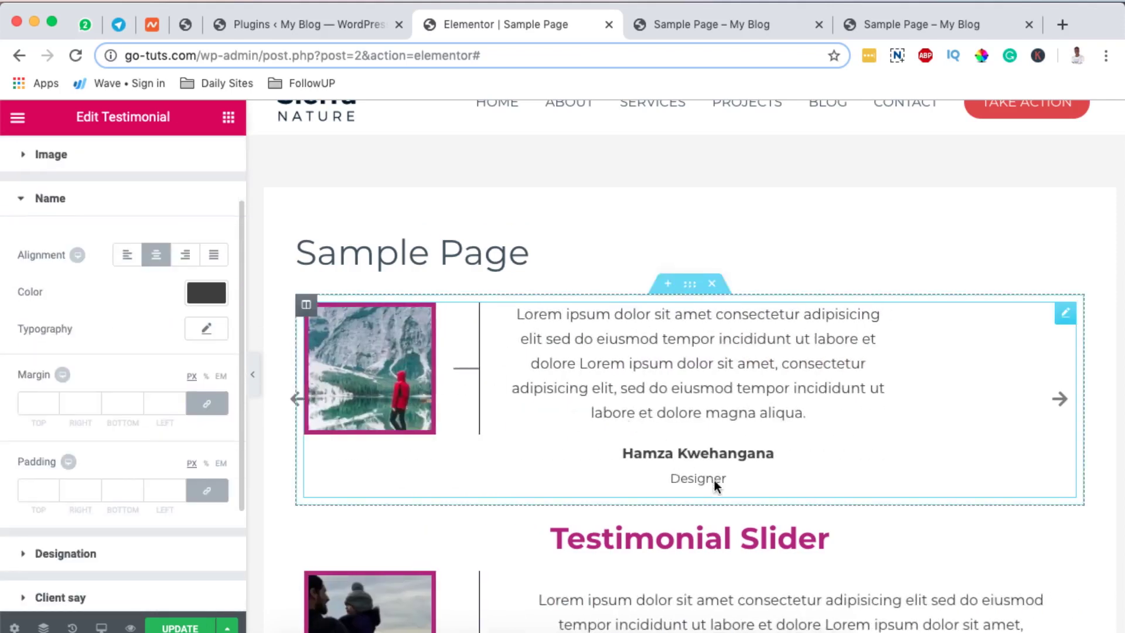
Set the testimonial name colour to #ad247f and collapse the Name section
scroll(714, 477, down, 4)
click(205, 292)
double_click(31, 300)
key(super+v)
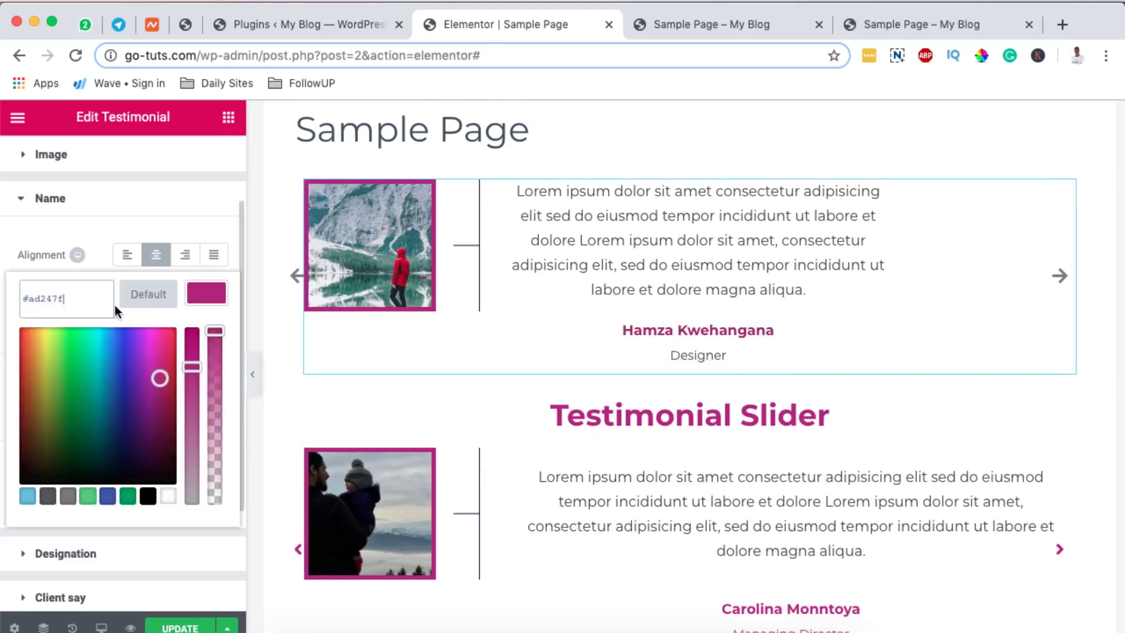
click(205, 290)
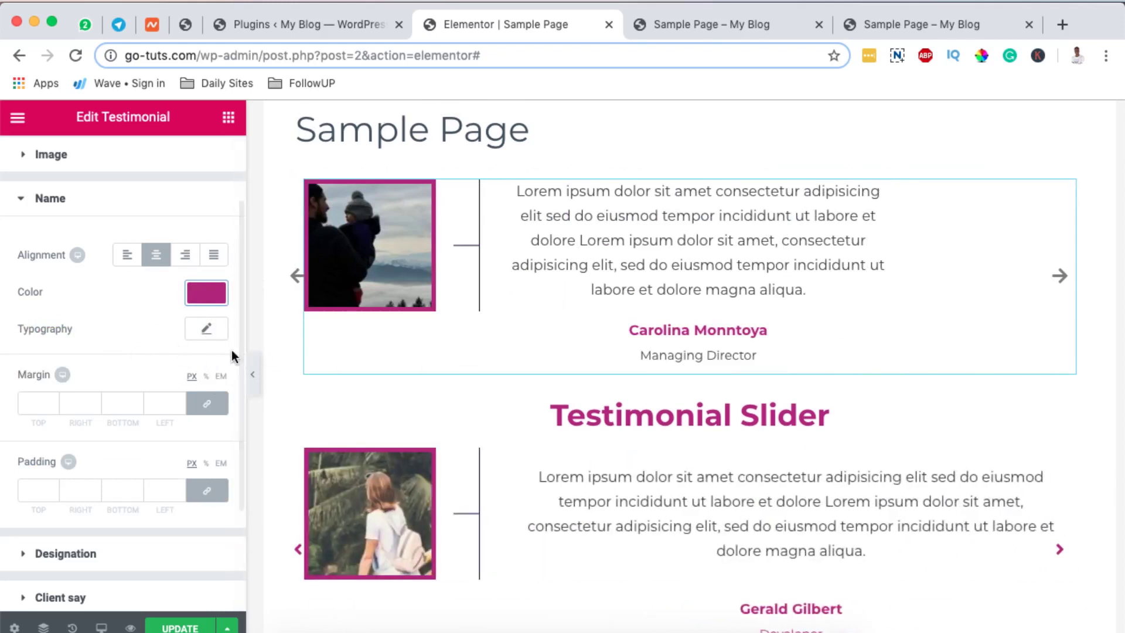
scroll(156, 390, down, 1)
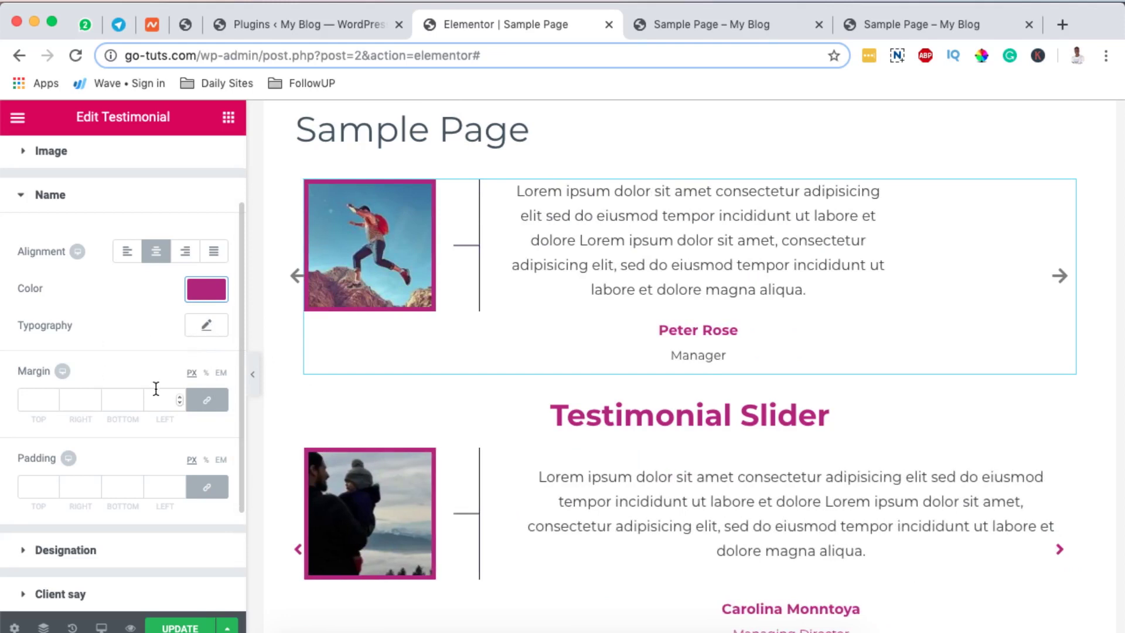
click(92, 207)
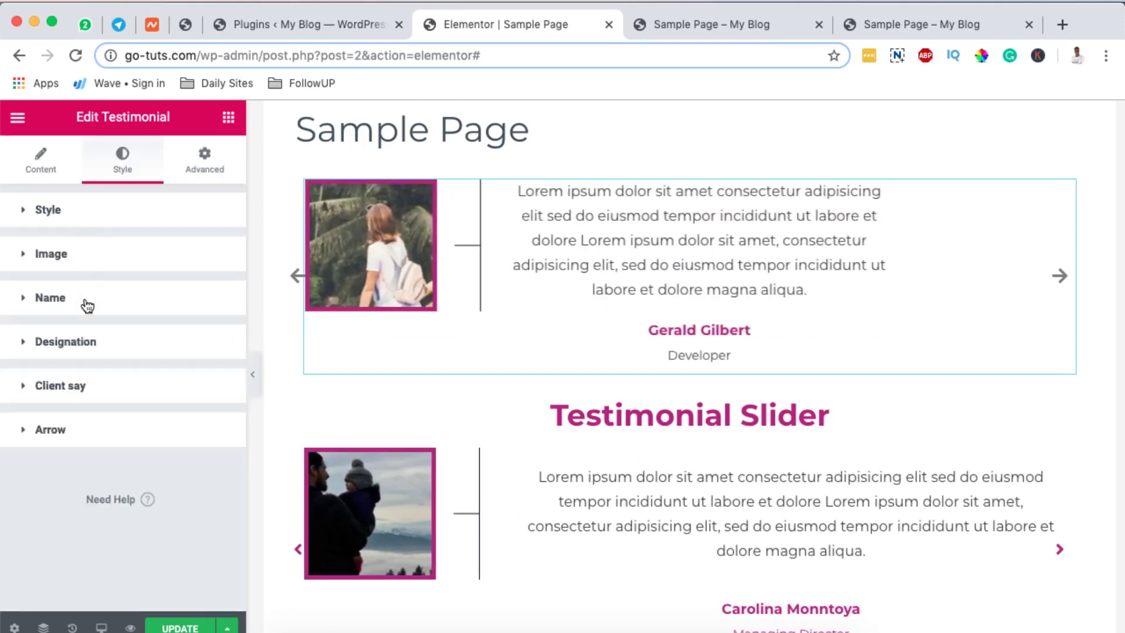
Expand the Designation and then the Client say style sections
click(65, 342)
scroll(561, 455, down, 1)
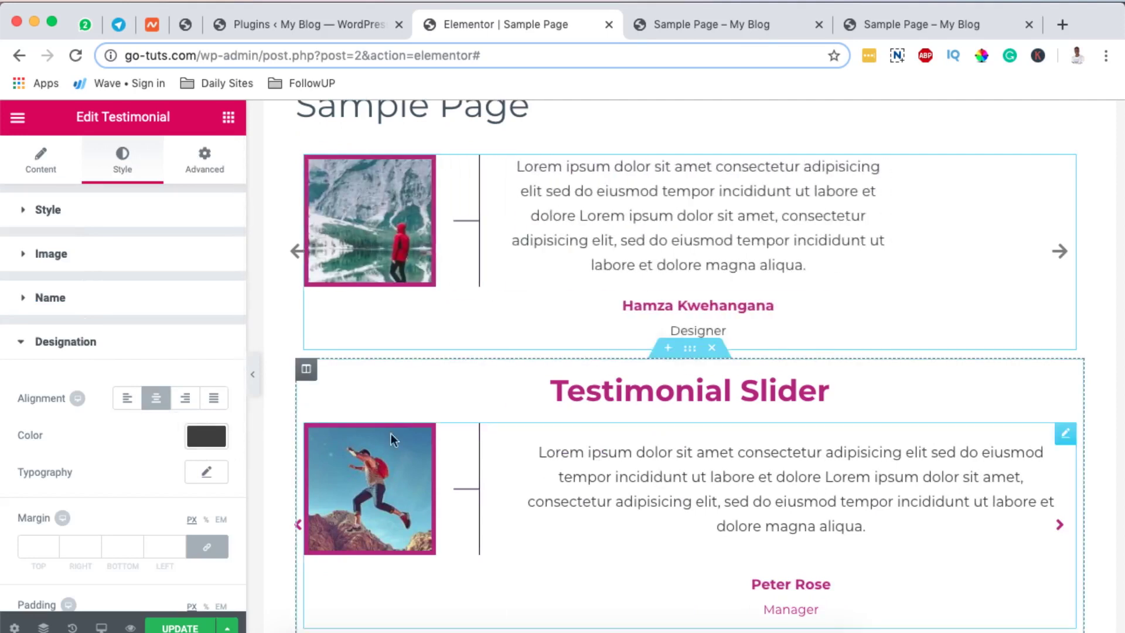
scroll(582, 494, down, 1)
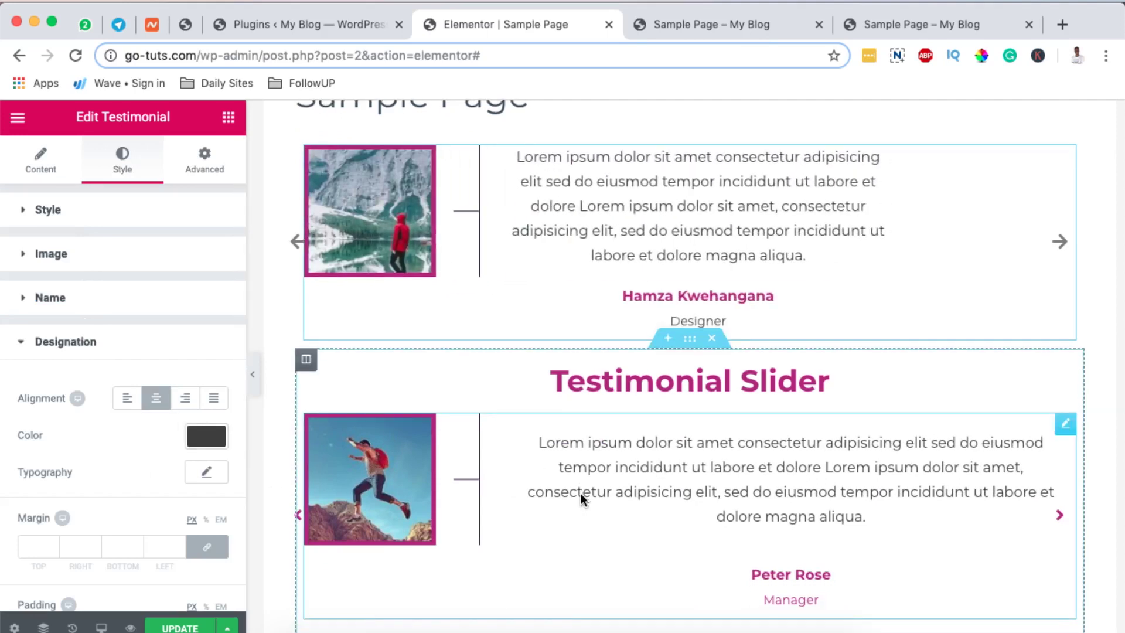
scroll(157, 447, down, 2)
scroll(172, 407, down, 1)
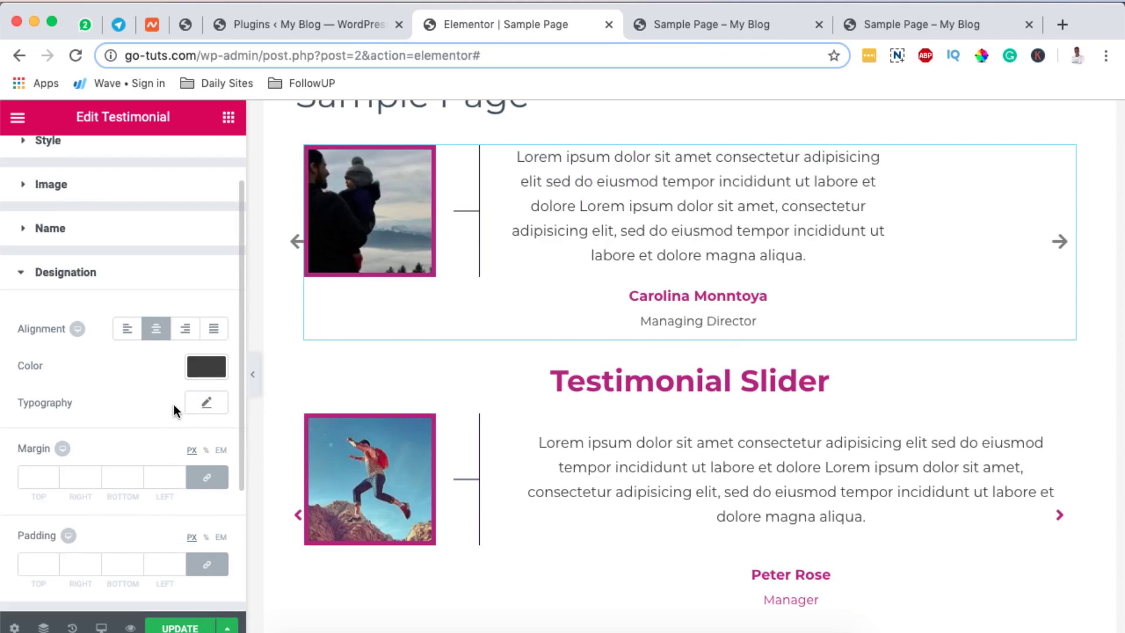
scroll(153, 411, down, 3)
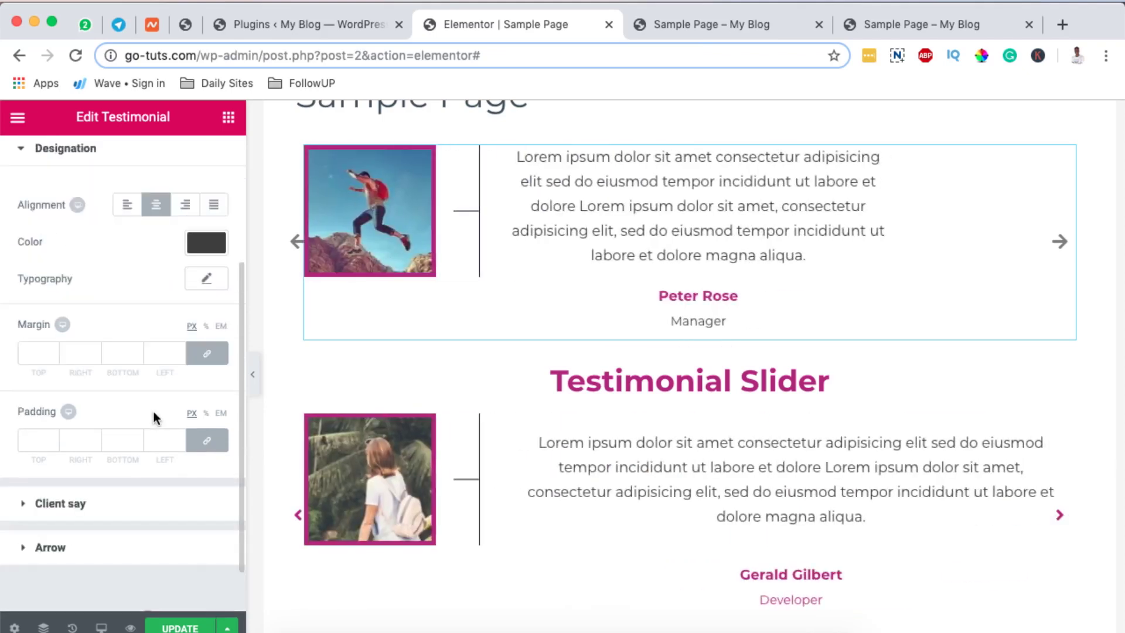
click(80, 503)
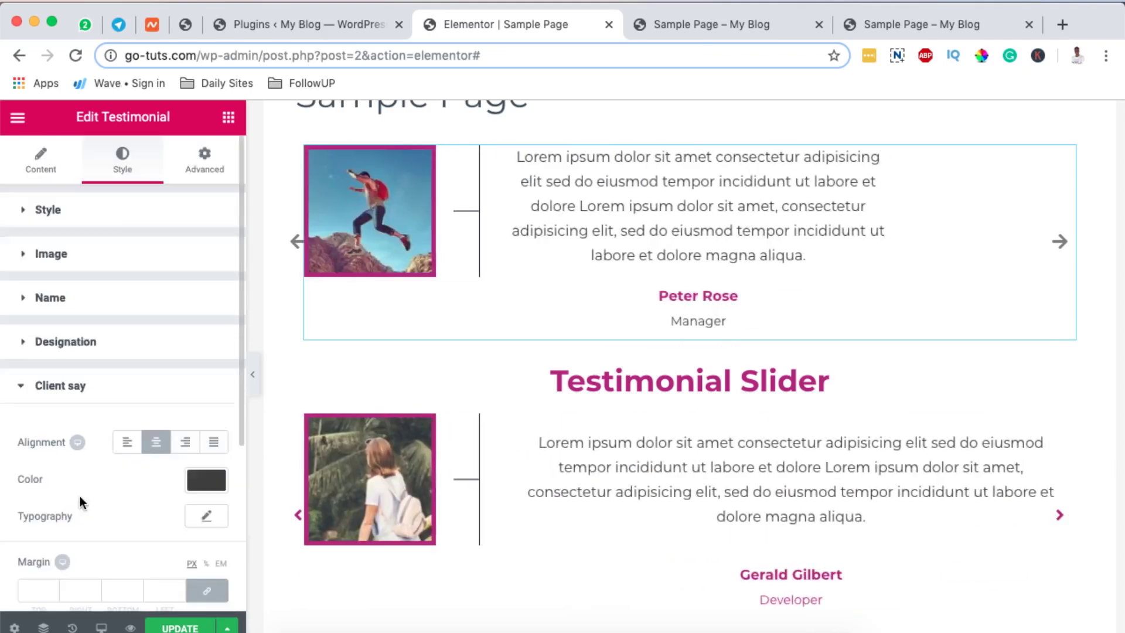
scroll(111, 454, down, 2)
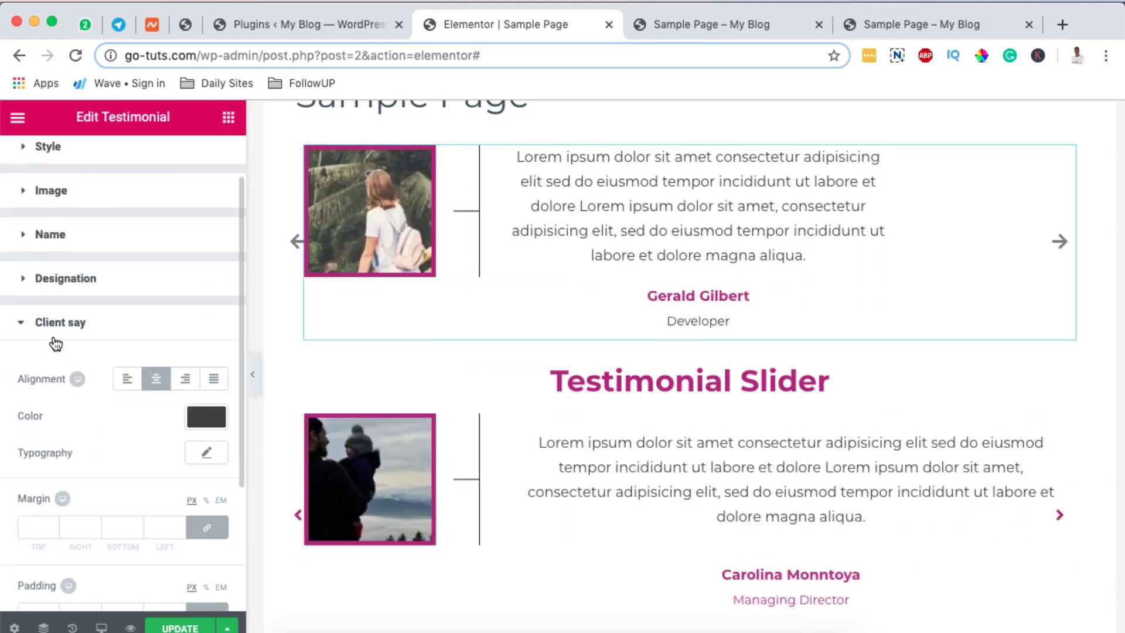
scroll(89, 436, down, 1)
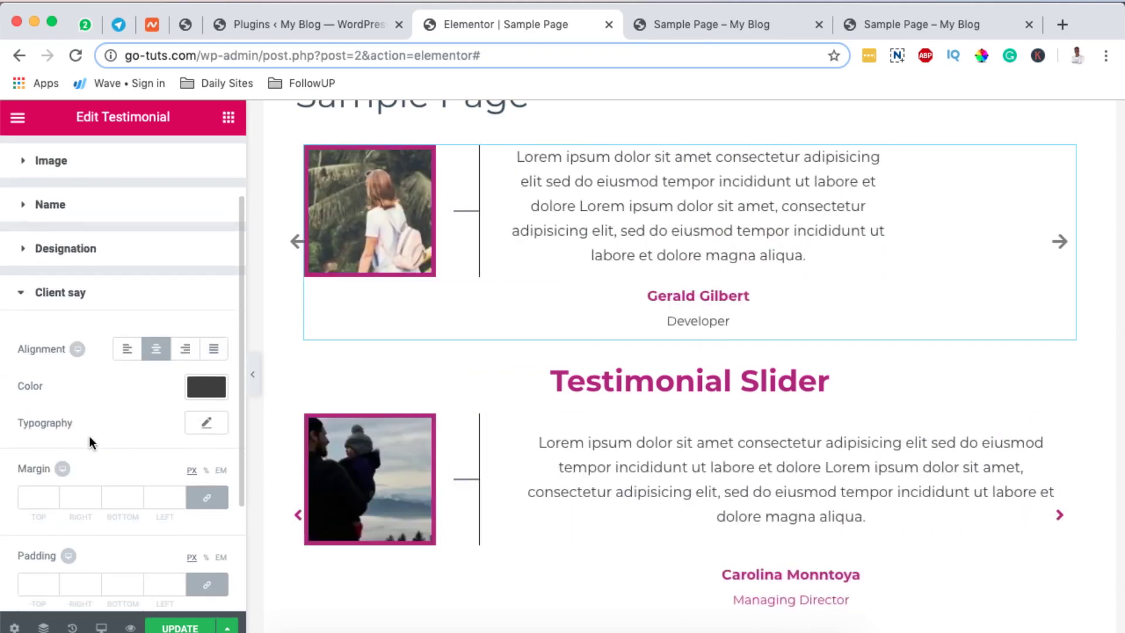
scroll(76, 500, down, 4)
Set the slider arrows' Normal colour to magenta #ad247f
click(101, 463)
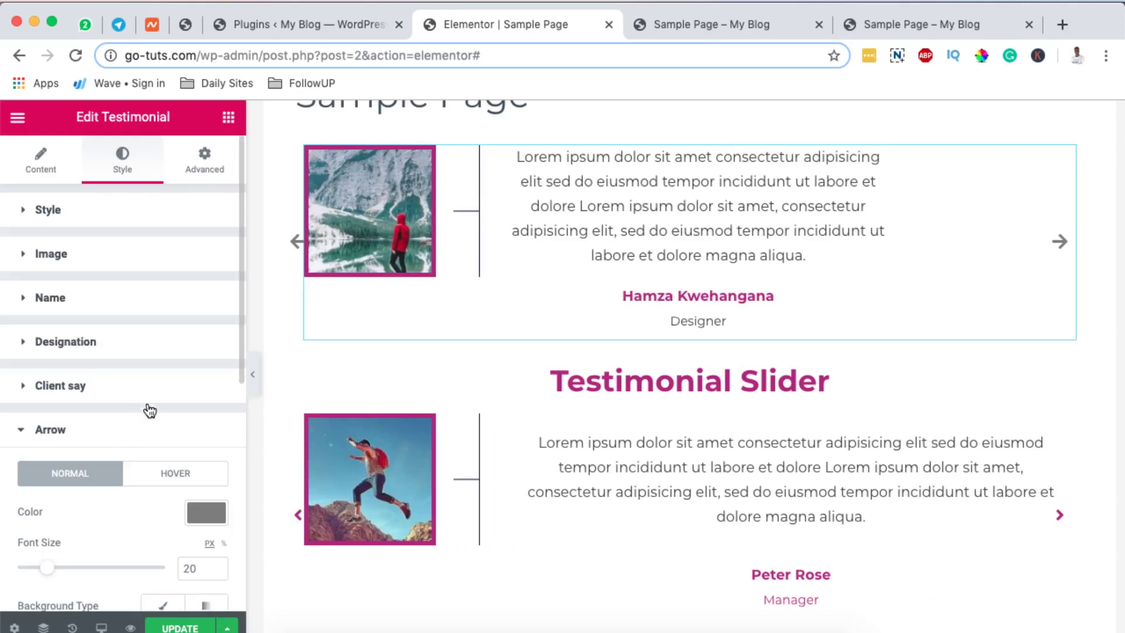
scroll(154, 453, down, 3)
click(205, 406)
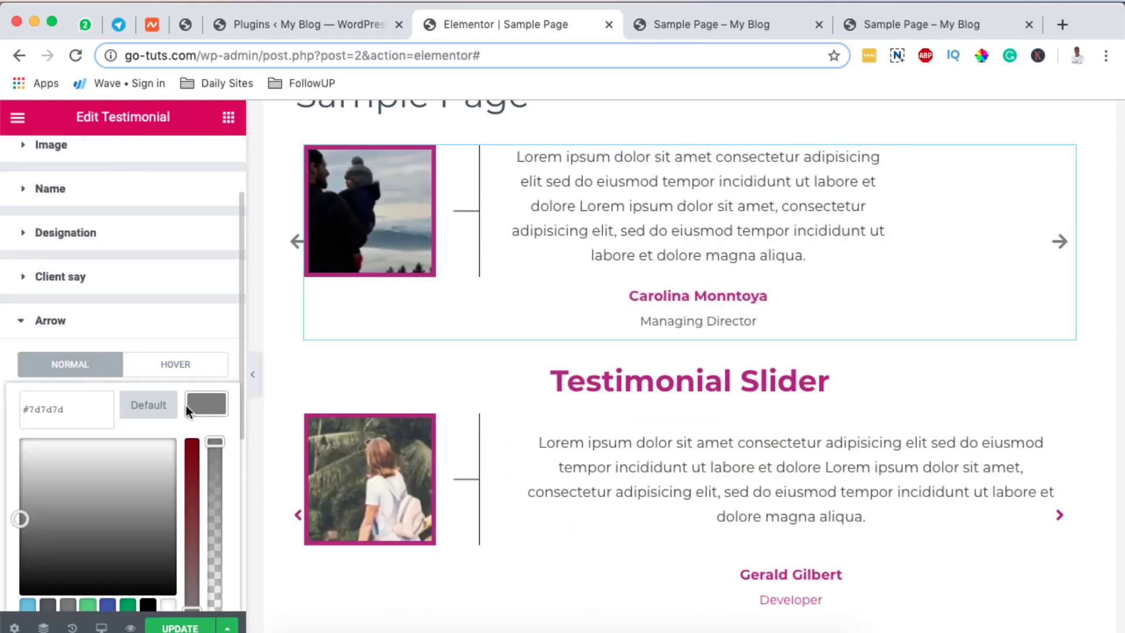
double_click(60, 414)
text(#ad247f)
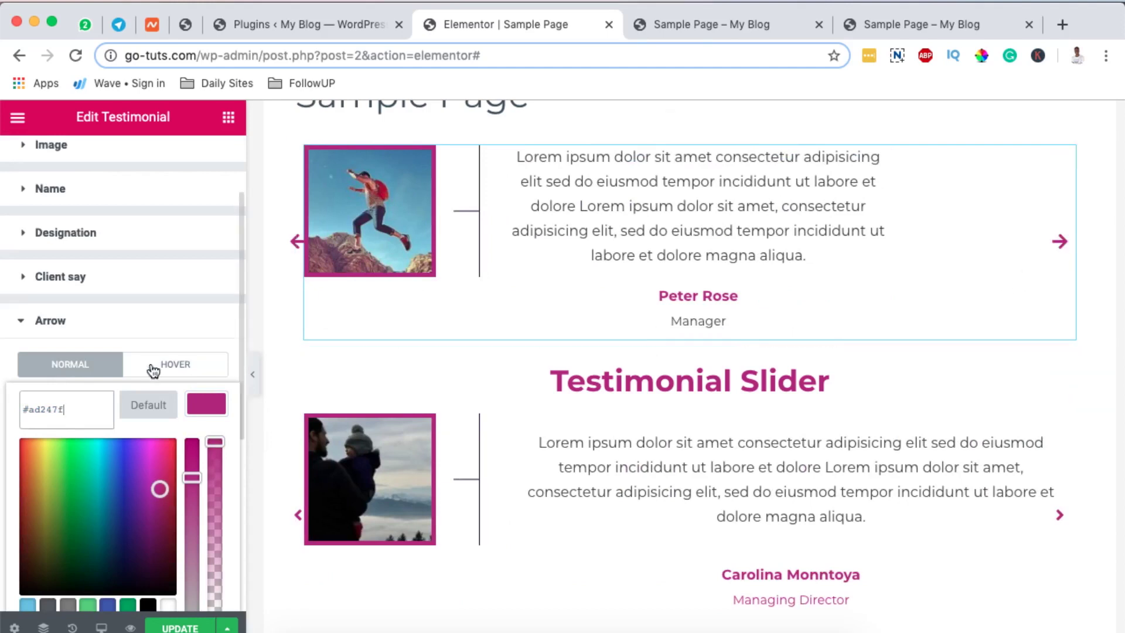
click(80, 369)
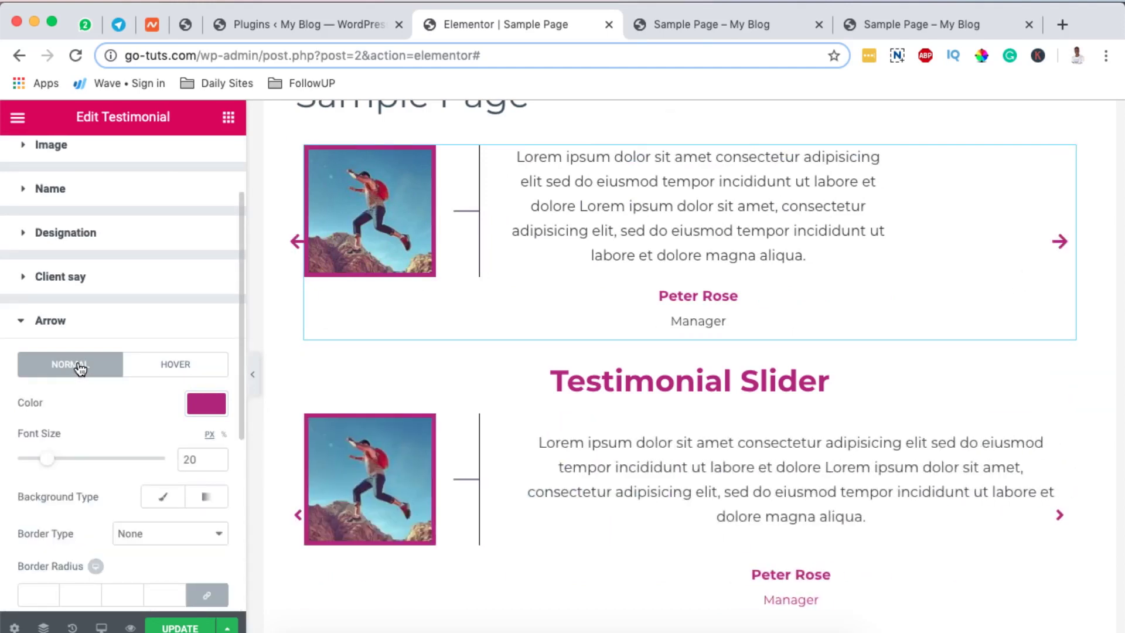
Make the arrows' Hover colour black using the black swatch
click(171, 368)
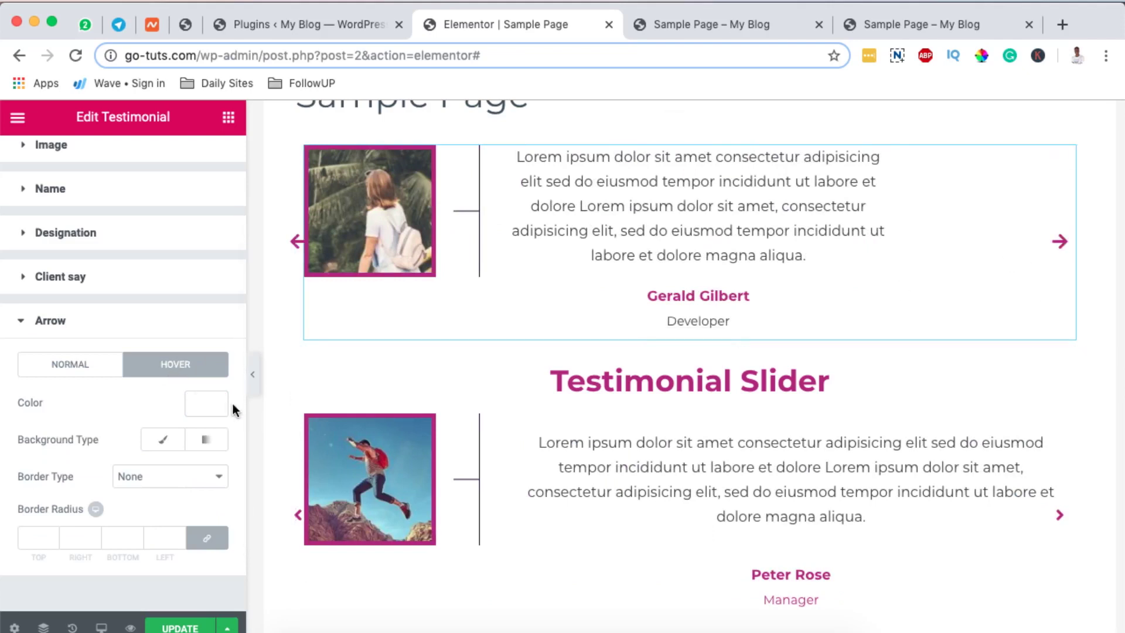
click(202, 405)
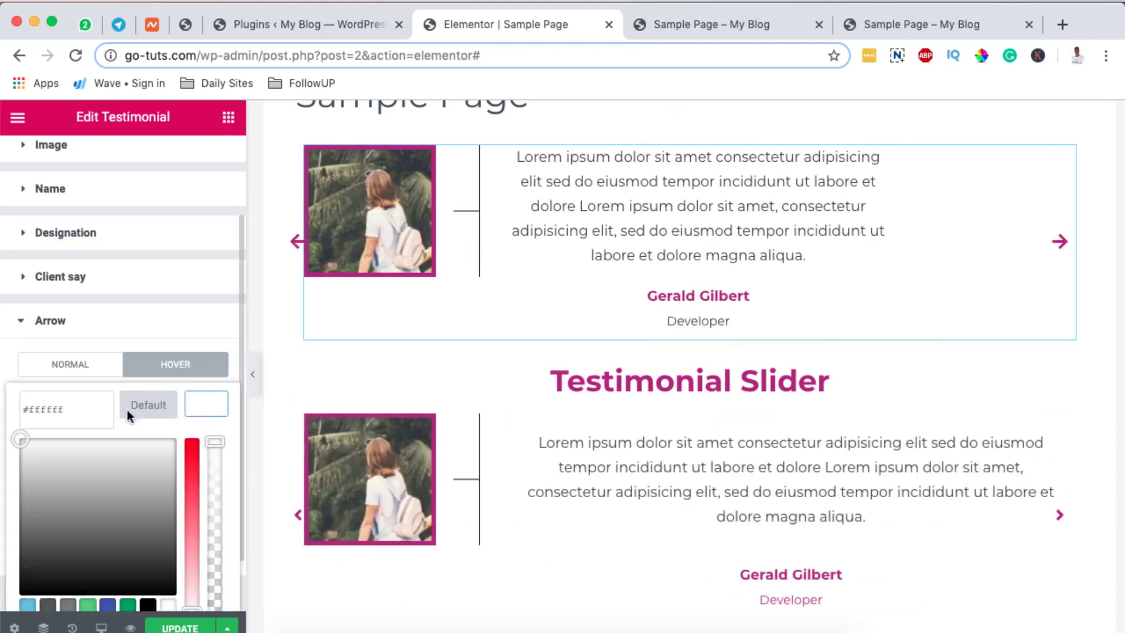
triple_click(73, 413)
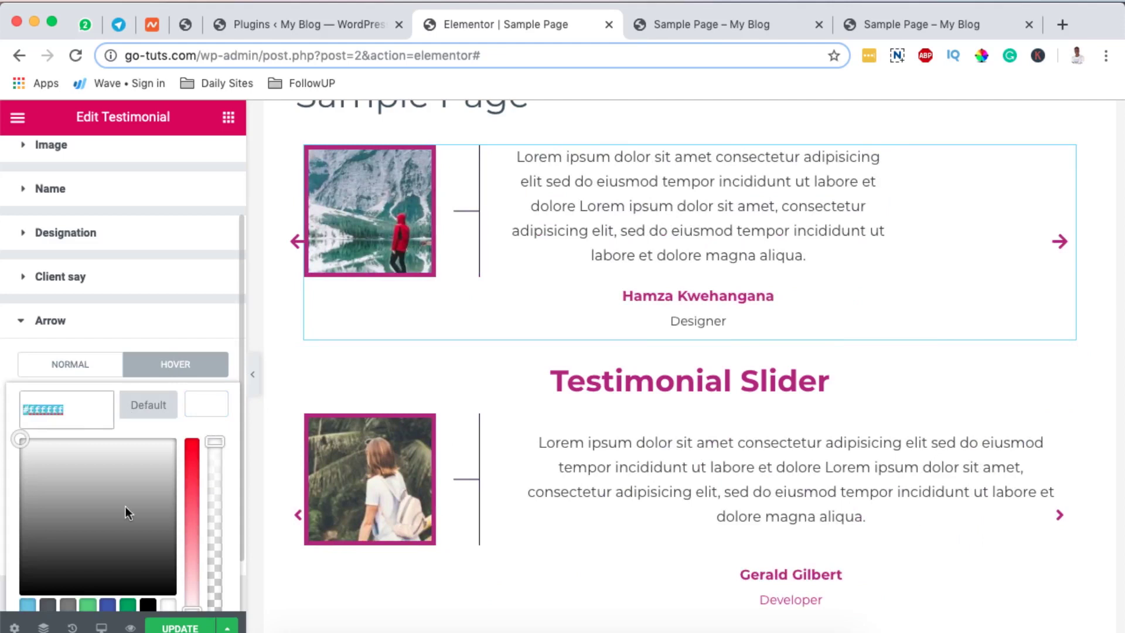
scroll(118, 528, down, 1)
click(147, 578)
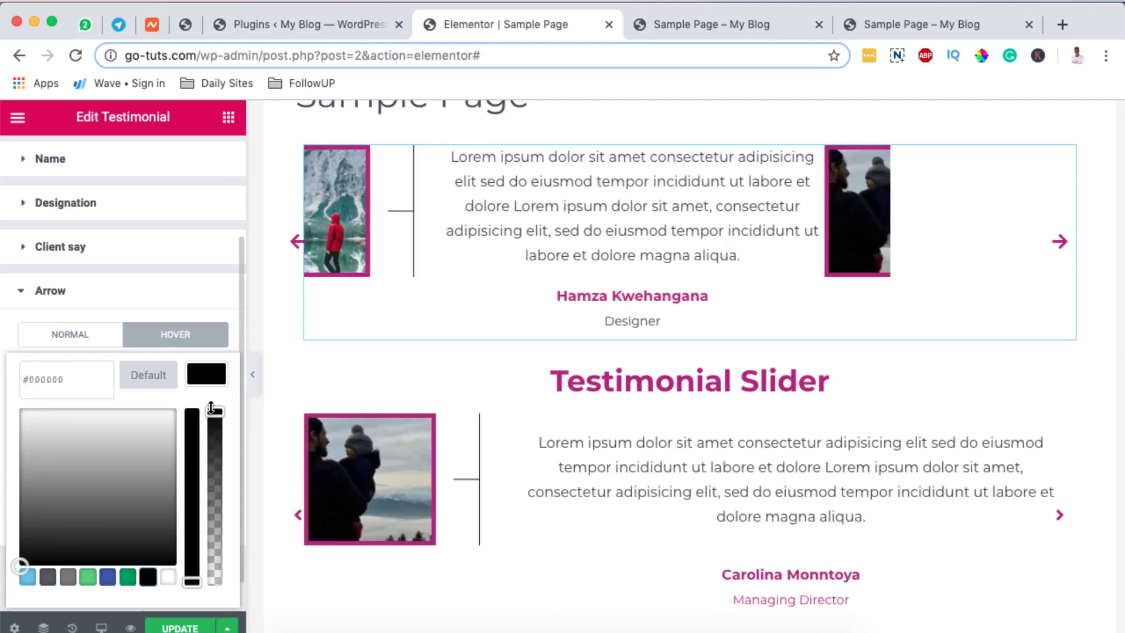
click(206, 373)
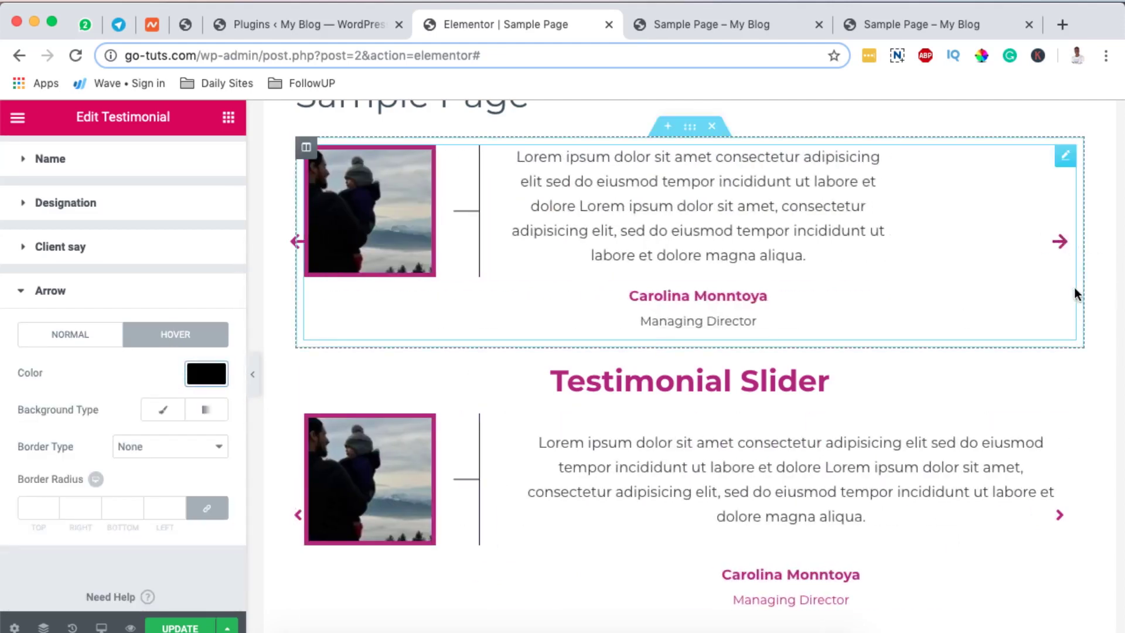
click(206, 373)
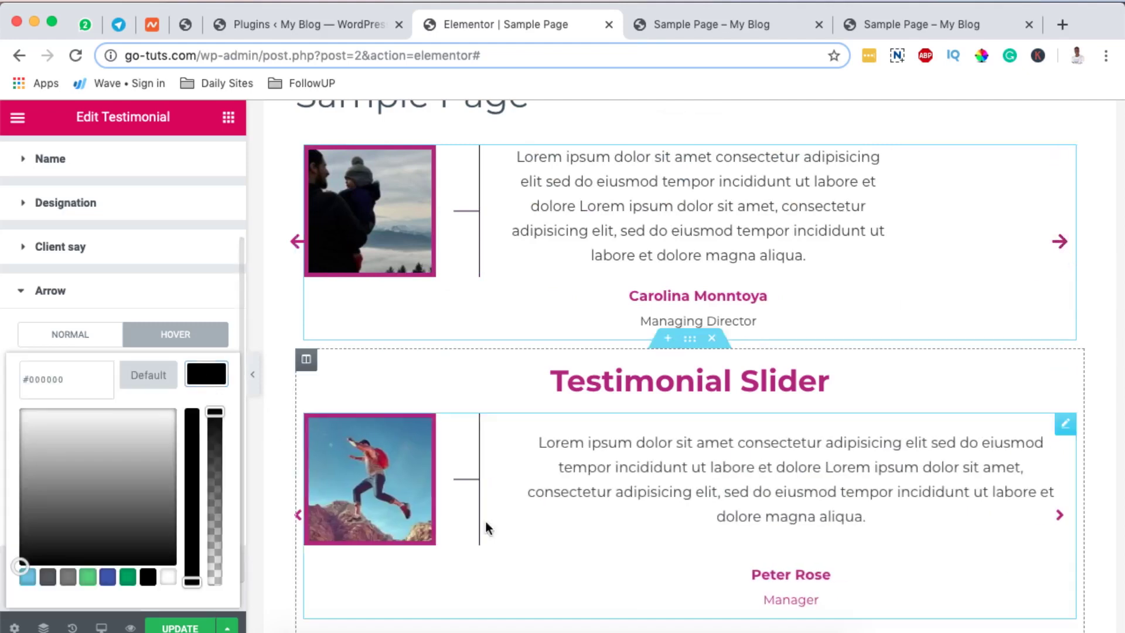
Select the lower testimonial slider and save the page with UPDATE
click(723, 487)
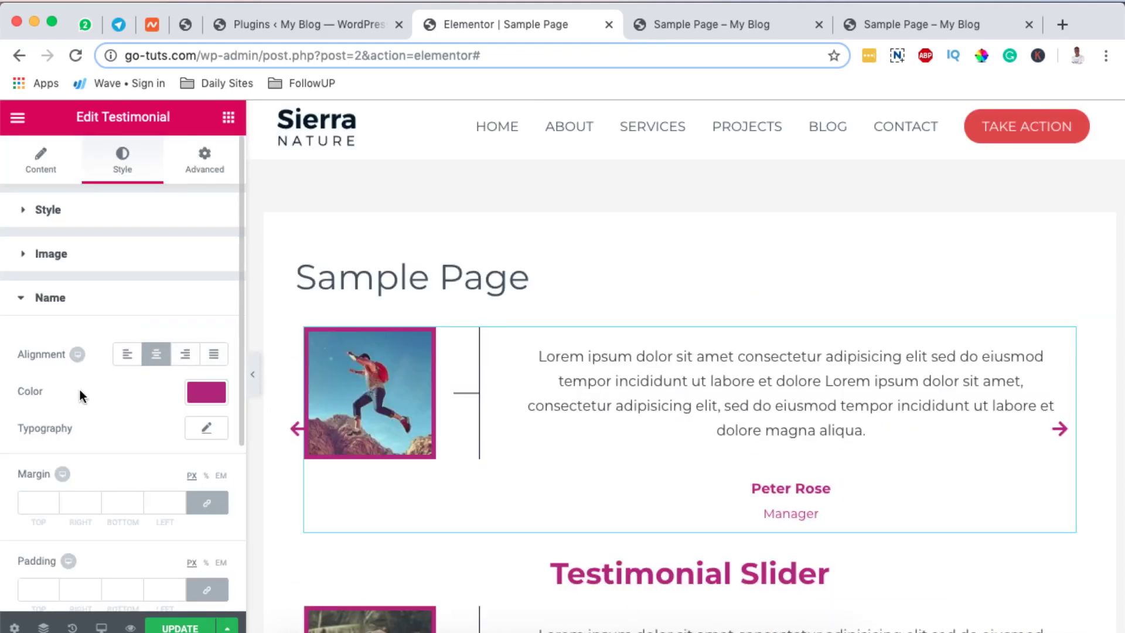
scroll(804, 423, down, 3)
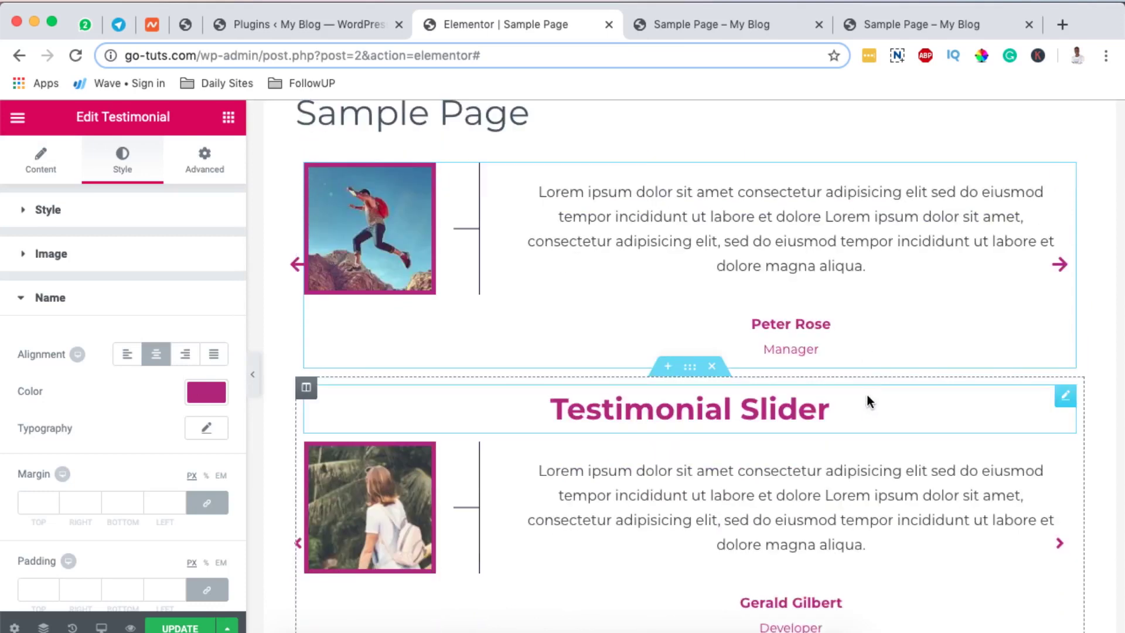
scroll(818, 404, up, 1)
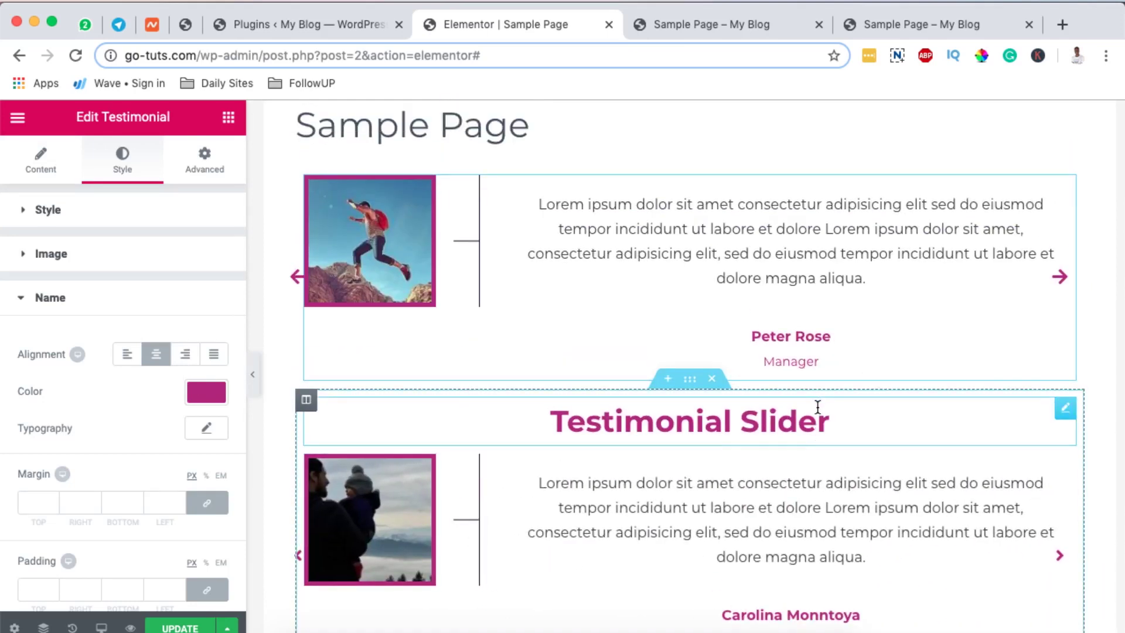
scroll(818, 406, down, 5)
scroll(816, 405, up, 6)
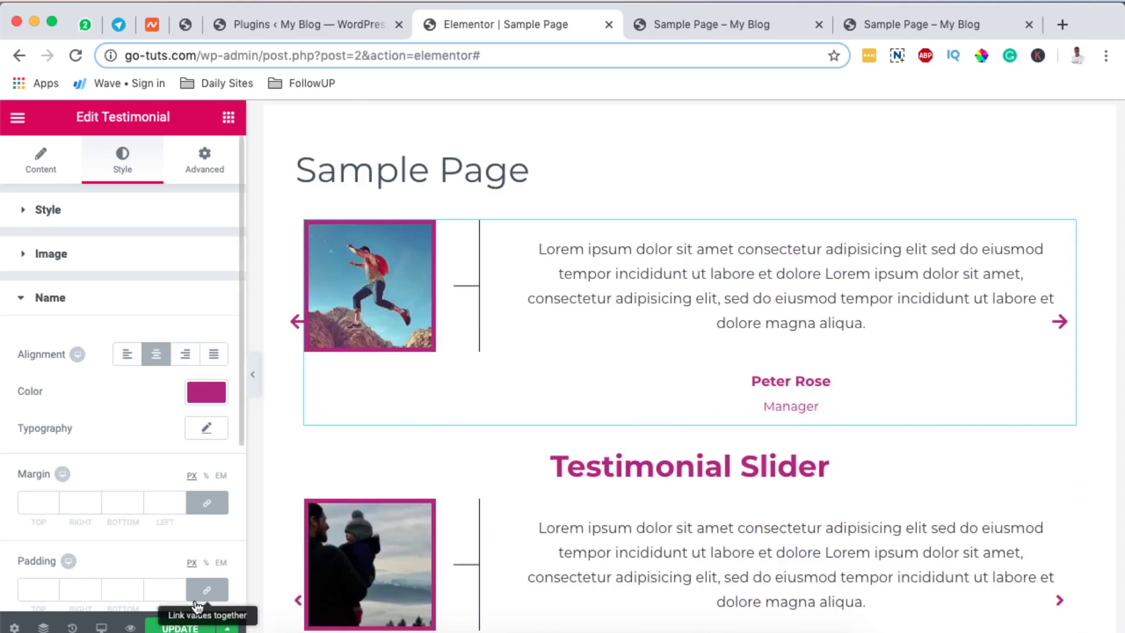
click(186, 627)
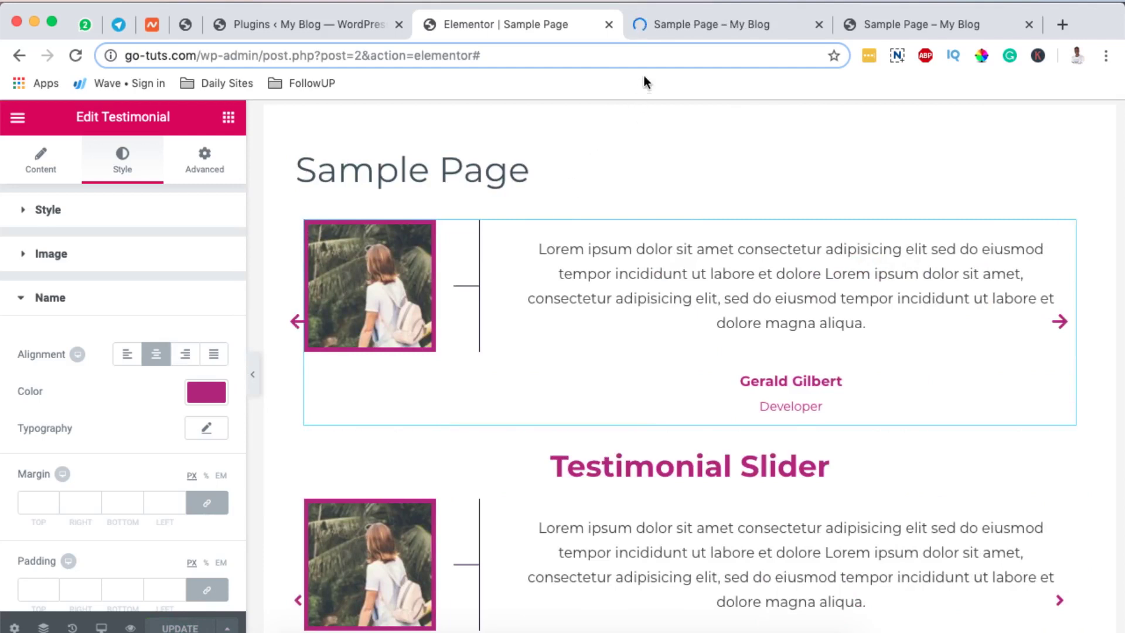
click(660, 26)
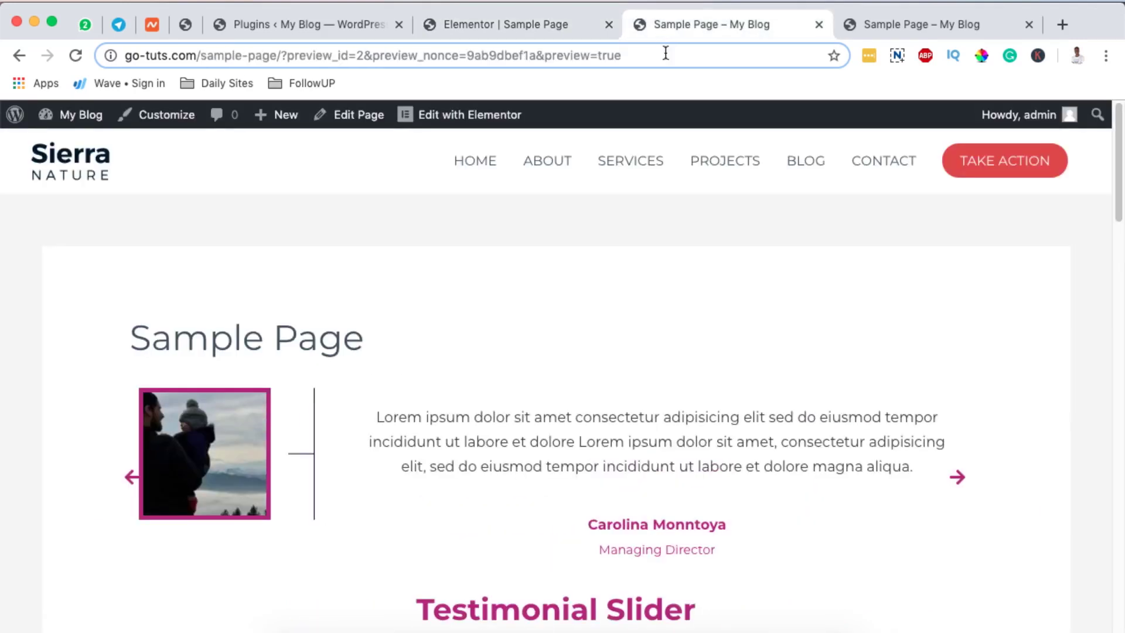
click(958, 370)
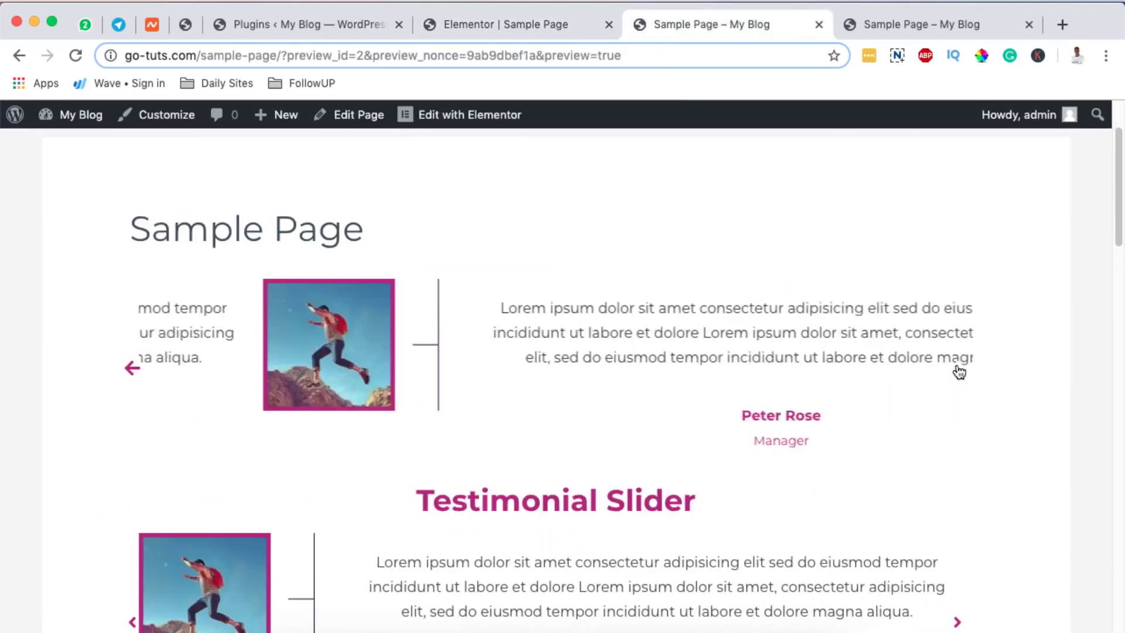
click(959, 371)
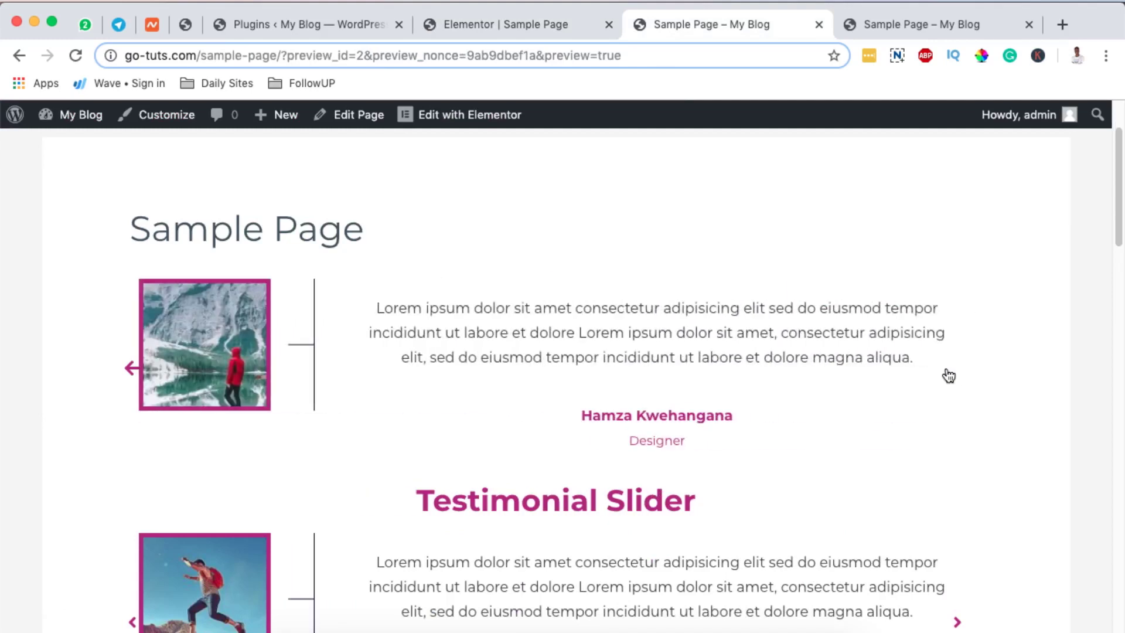
scroll(838, 451, down, 3)
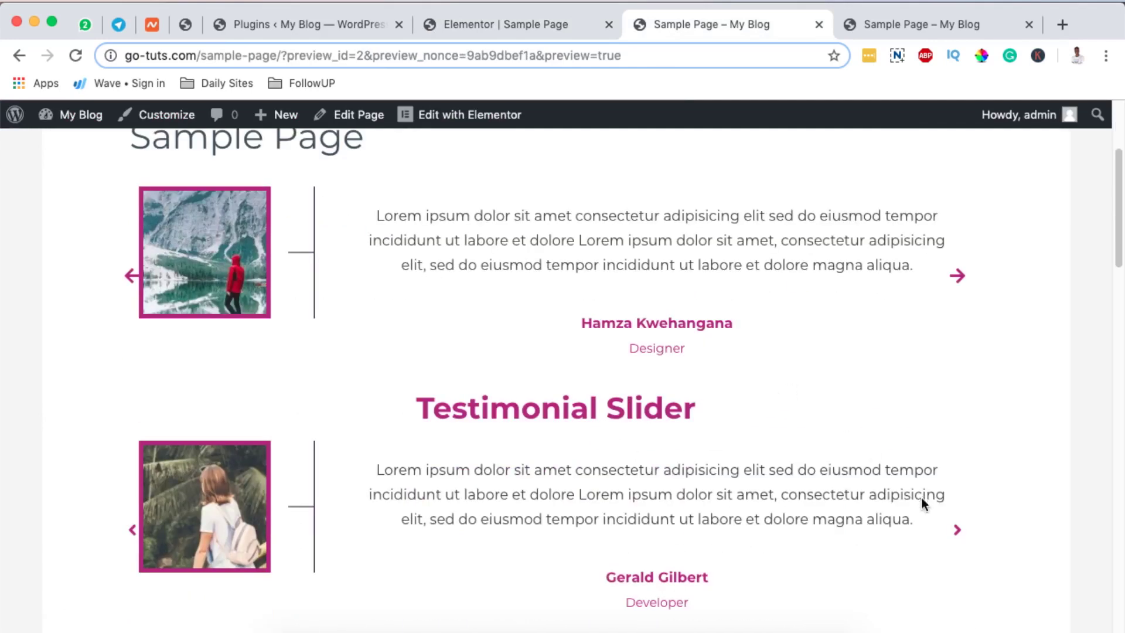
click(950, 531)
click(951, 531)
click(951, 531)
click(951, 531)
click(951, 531)
scroll(879, 405, up, 4)
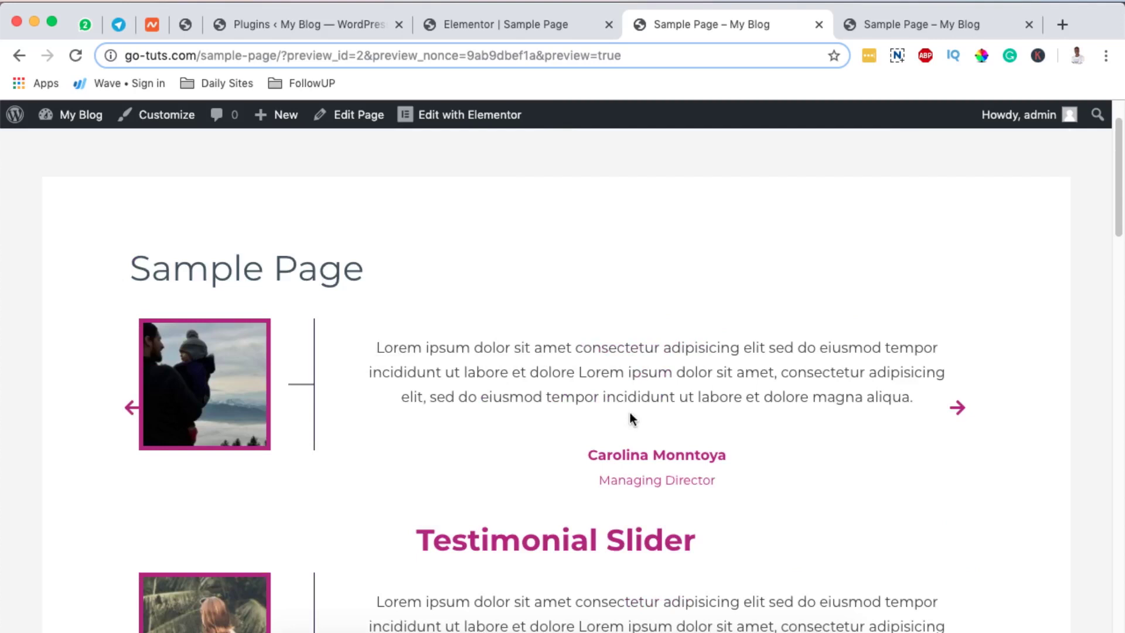
click(463, 22)
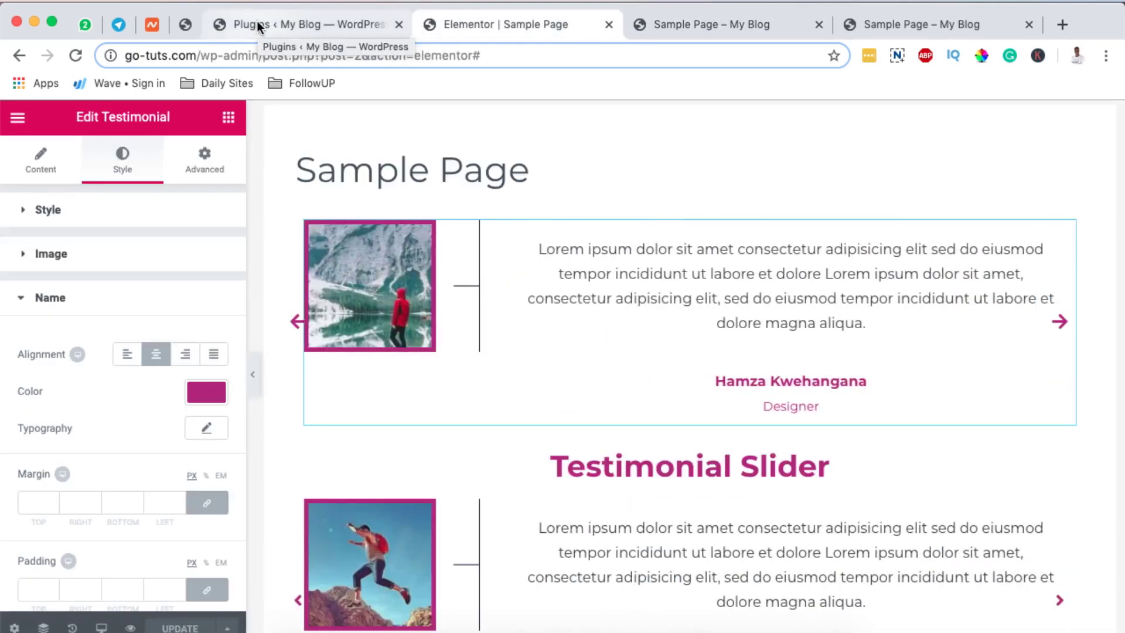
Search the widgets for 'test' and drop a Testimonial Grid into the empty bottom section
scroll(709, 431, down, 3)
scroll(703, 433, down, 5)
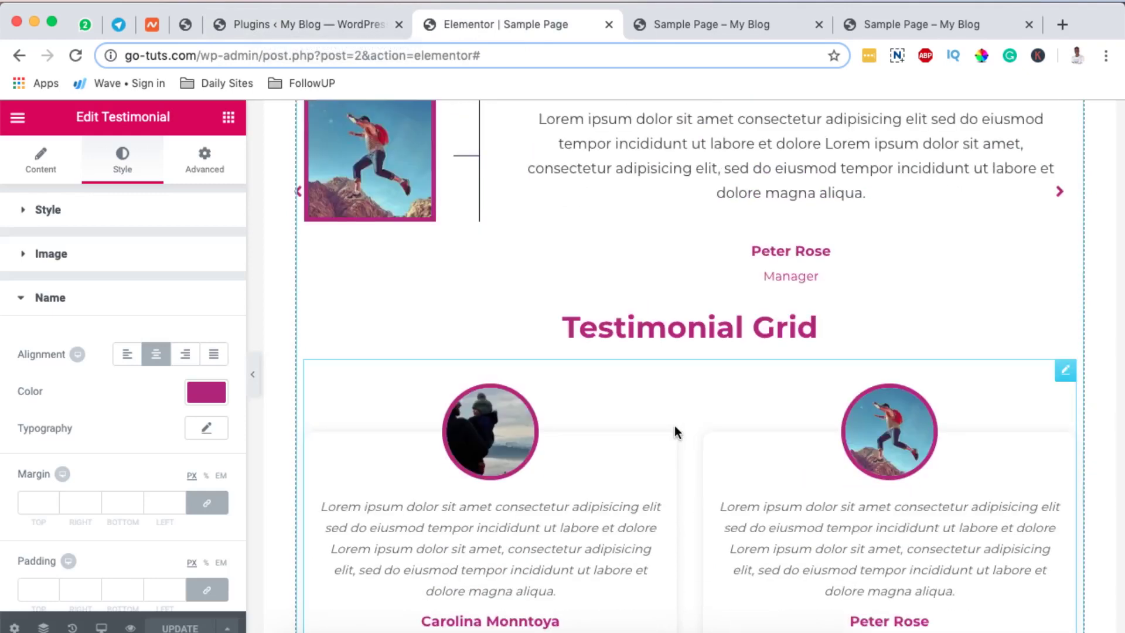
scroll(759, 386, down, 3)
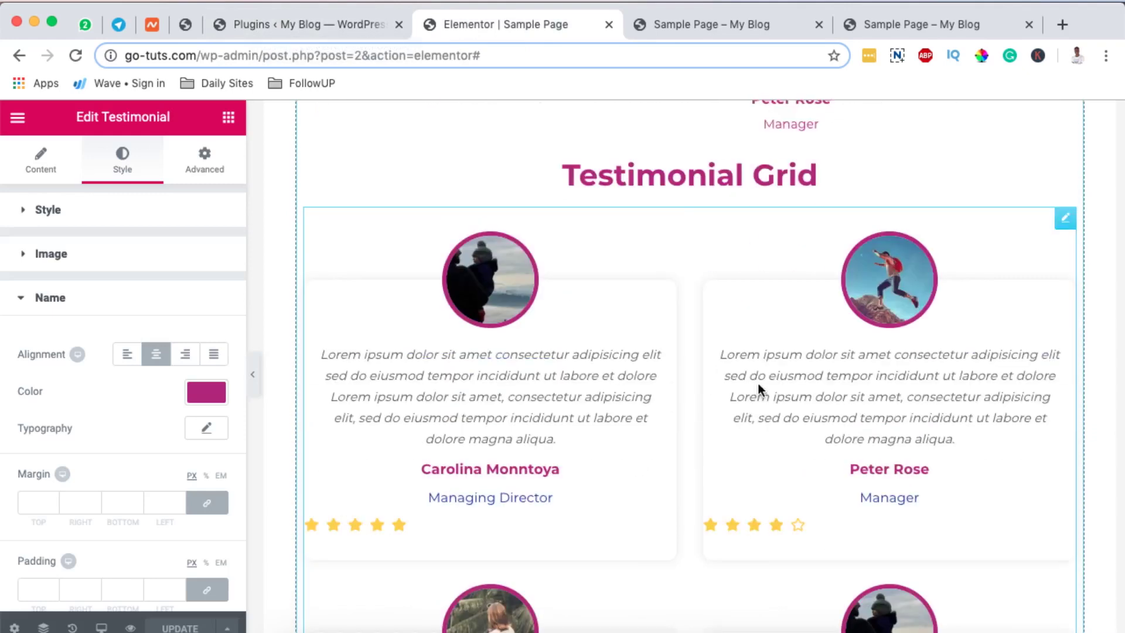
scroll(598, 218, down, 8)
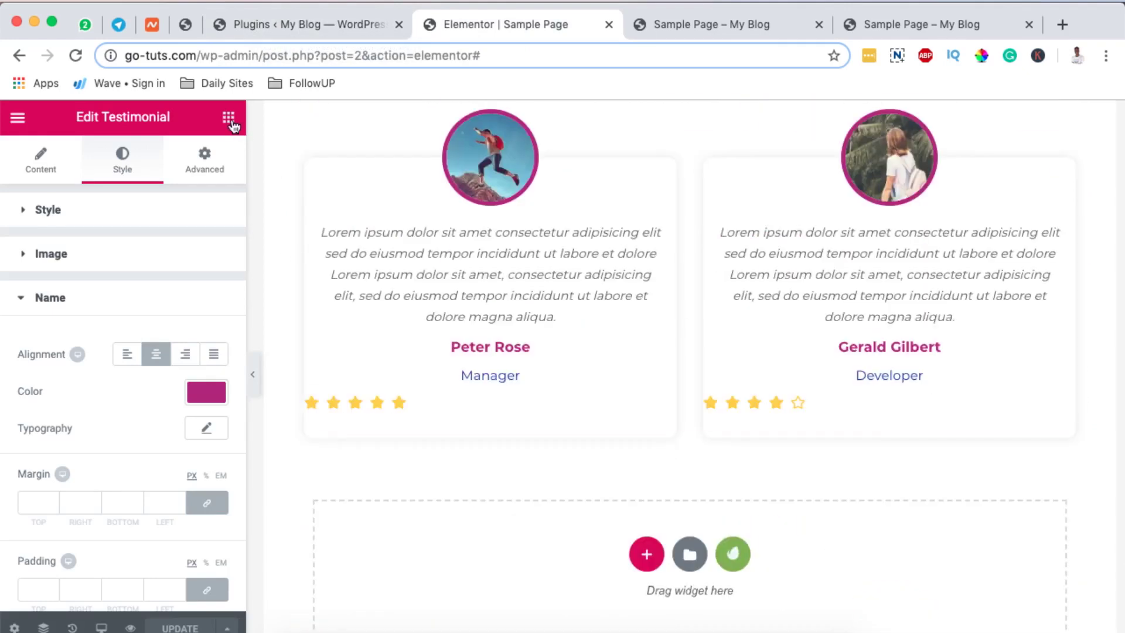
click(228, 117)
click(94, 186)
text(tr)
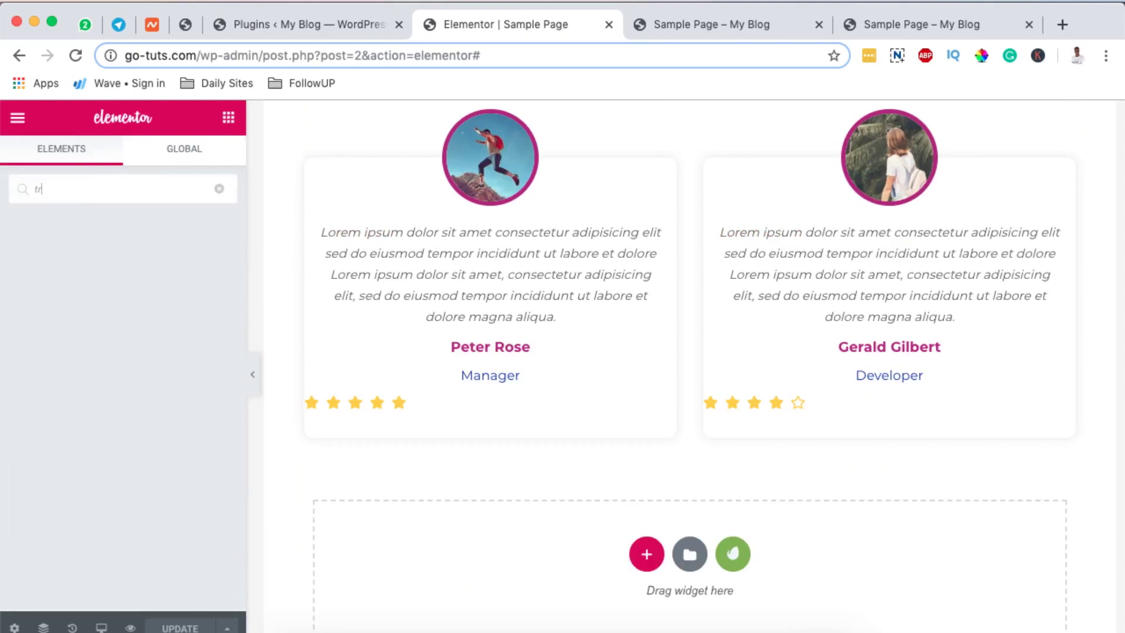
key(BackSpace)
text(est)
drag(63, 323, 671, 553)
drag(839, 573, 839, 573)
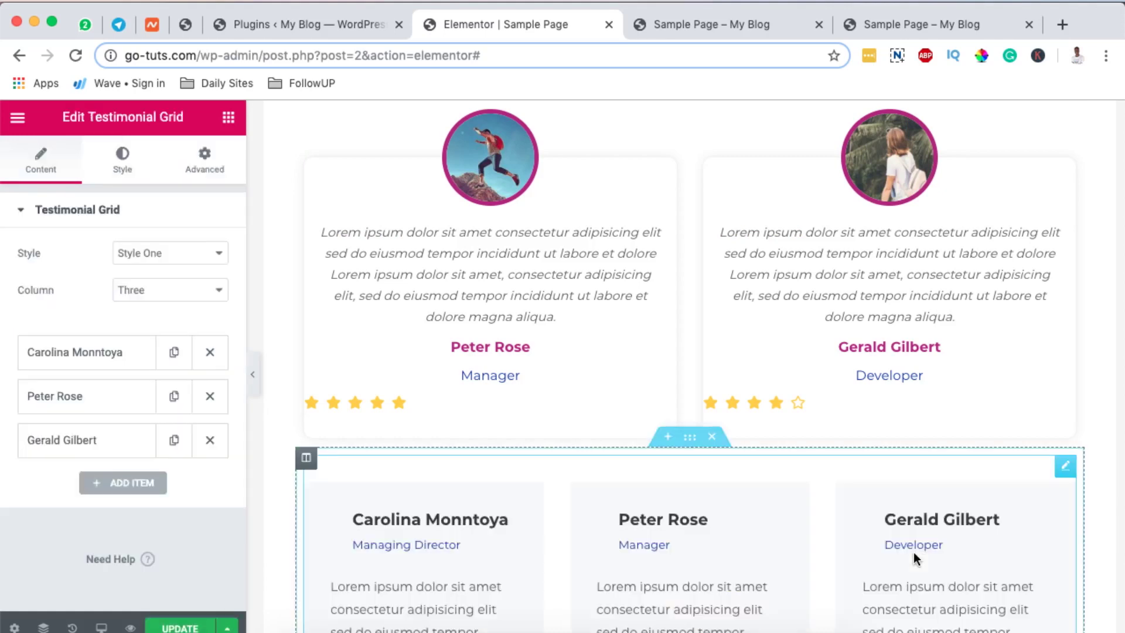
scroll(914, 552, down, 4)
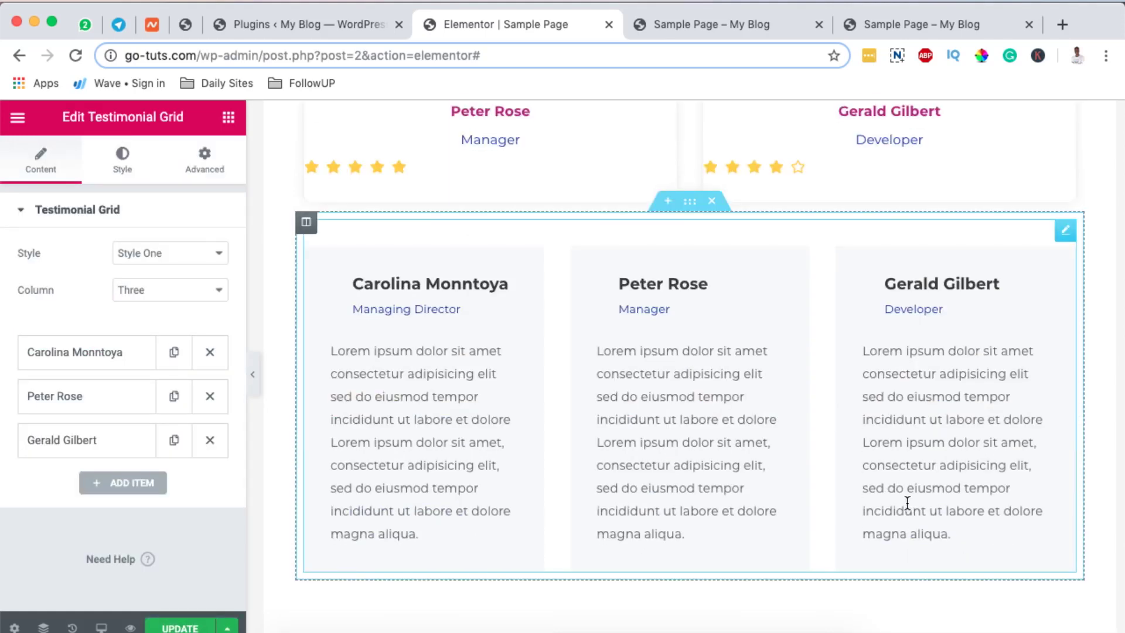
Give the first grid testimonial the father-and-child photo at Thumbnail size
click(101, 356)
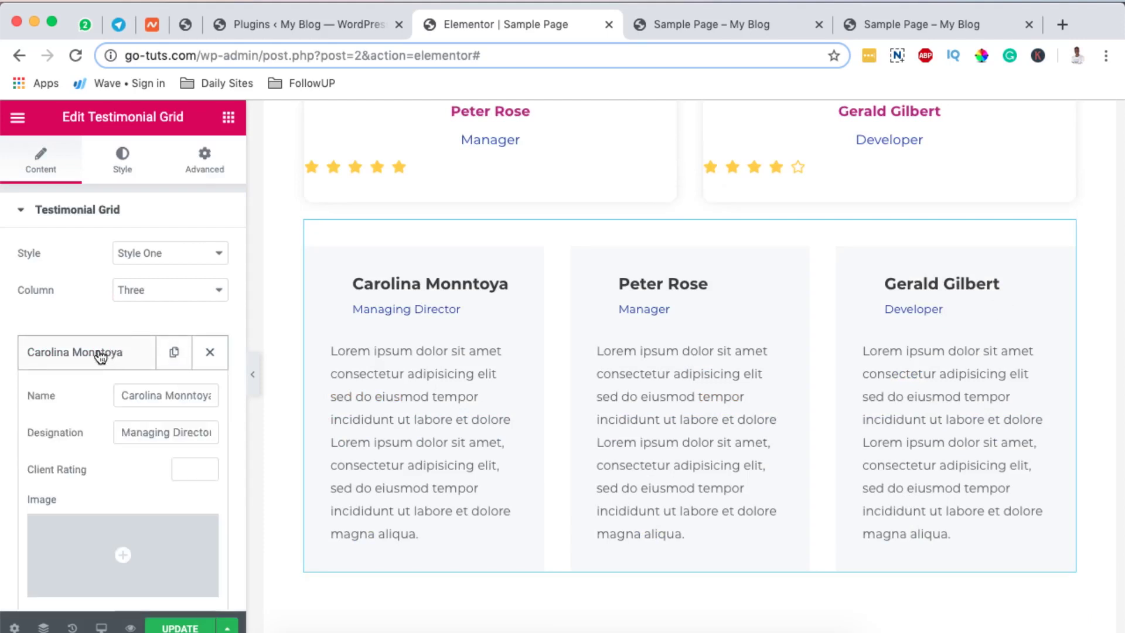
click(101, 356)
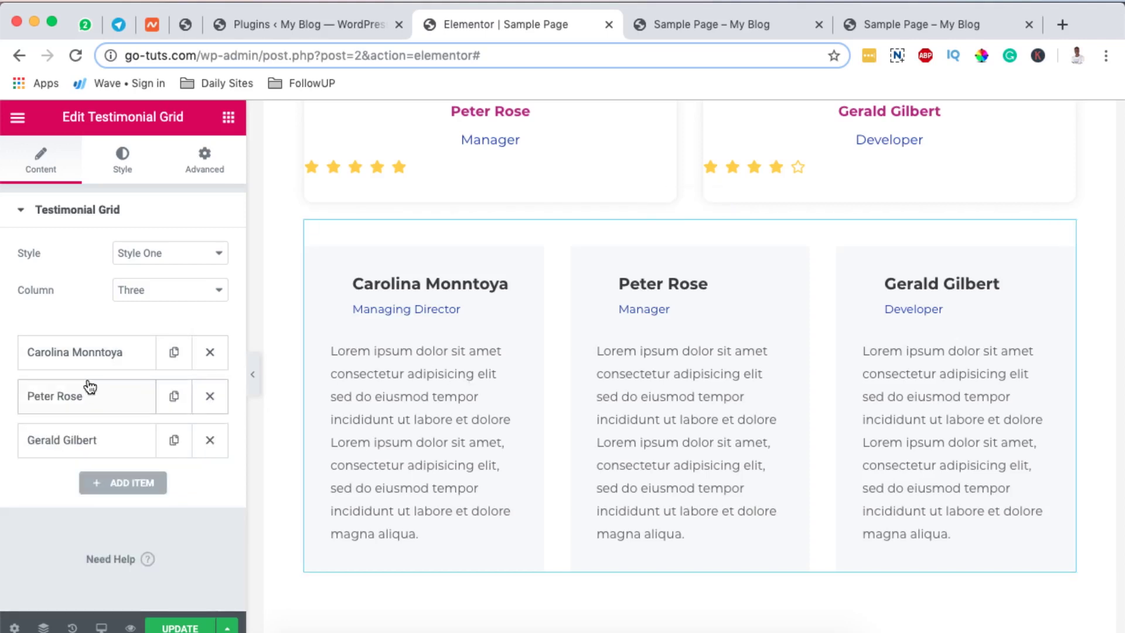
click(95, 359)
scroll(176, 446, down, 2)
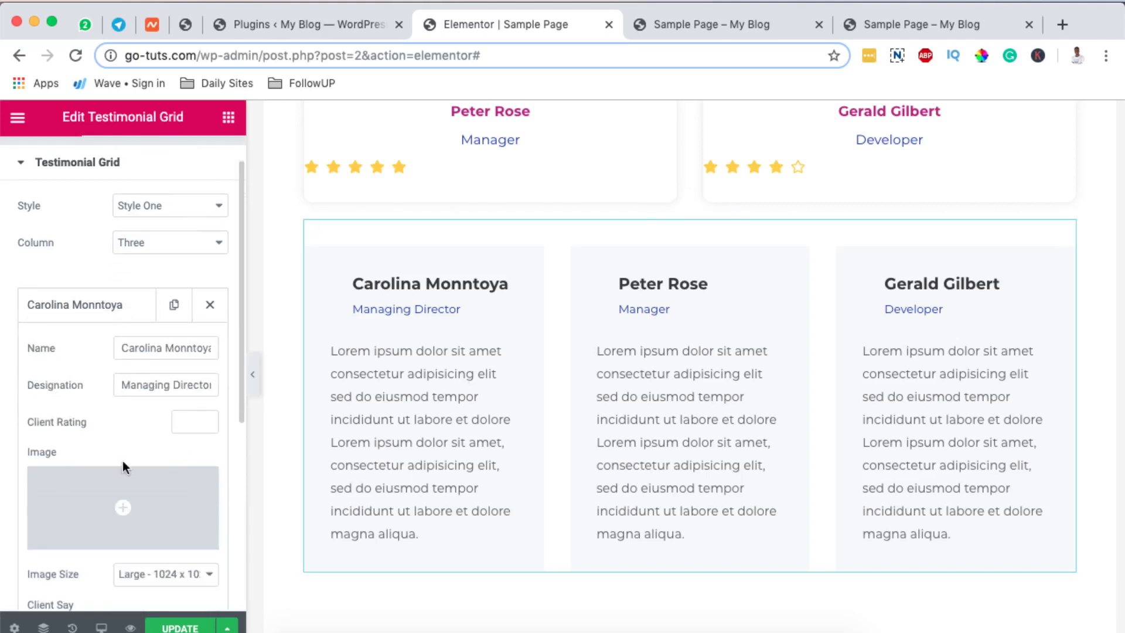
click(150, 481)
click(229, 310)
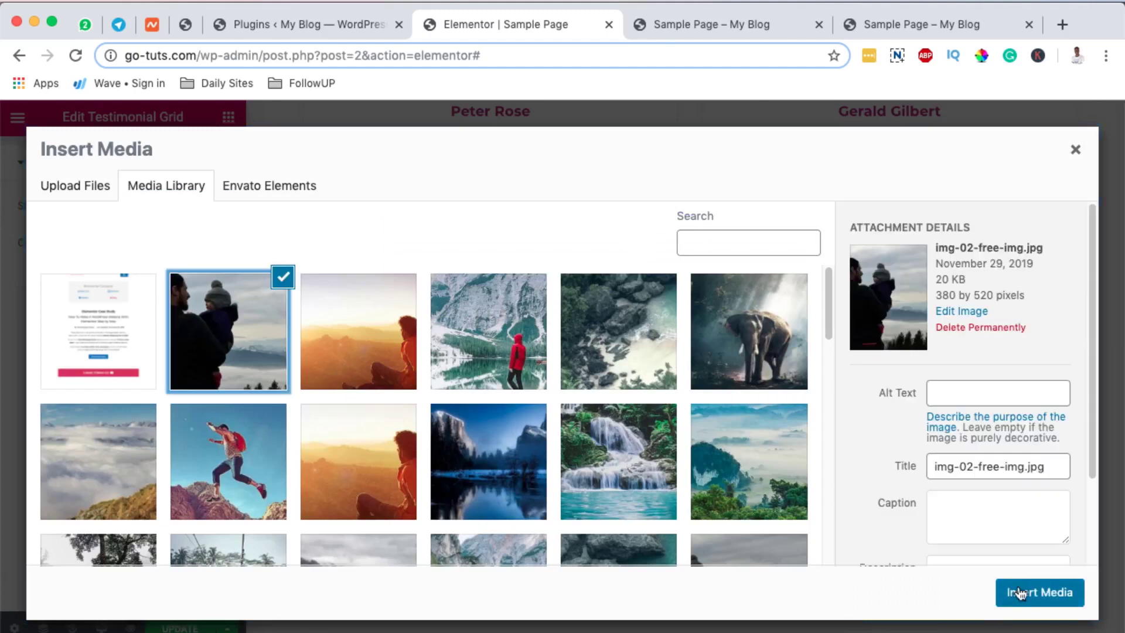
click(1022, 592)
scroll(176, 510, down, 3)
click(156, 446)
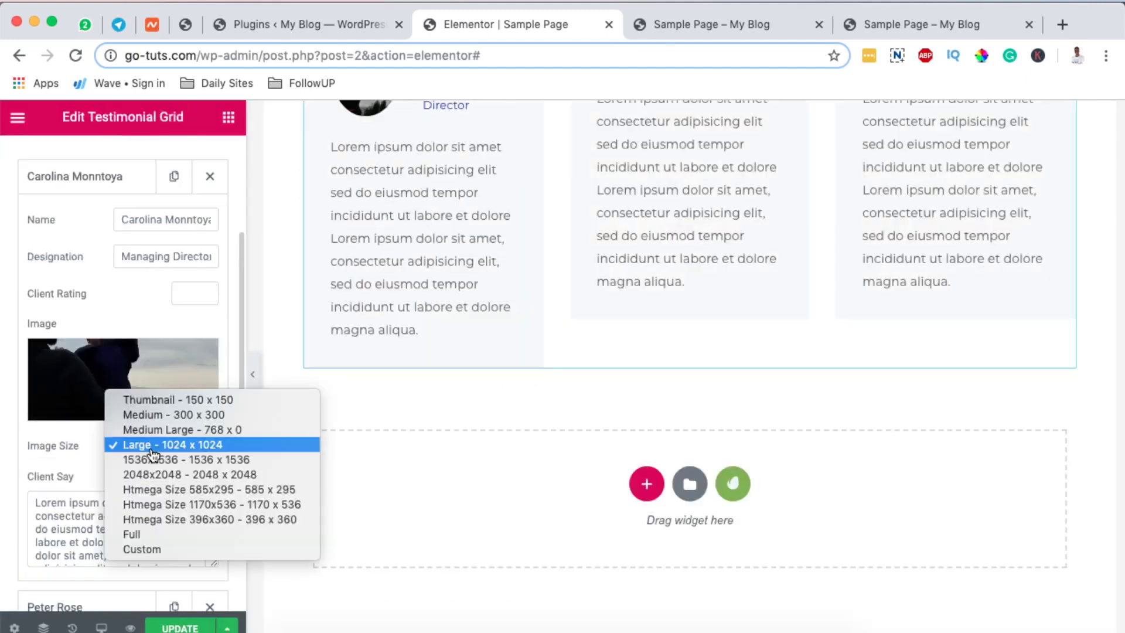
click(141, 399)
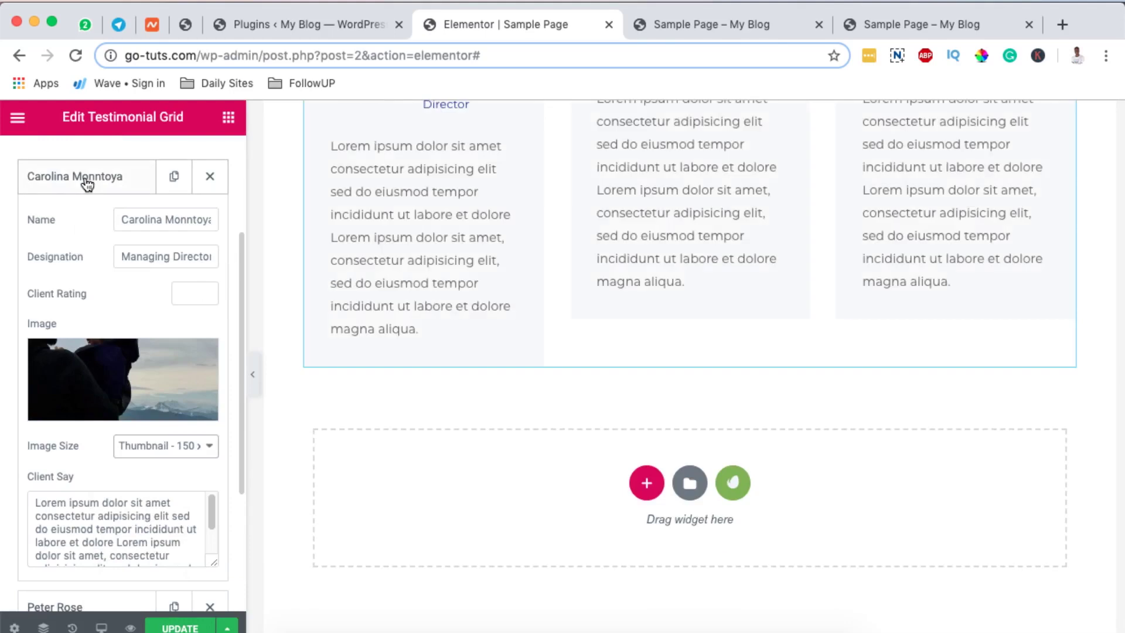
click(84, 183)
Give the second testimonial the jumping-man photo at Thumbnail size
click(90, 227)
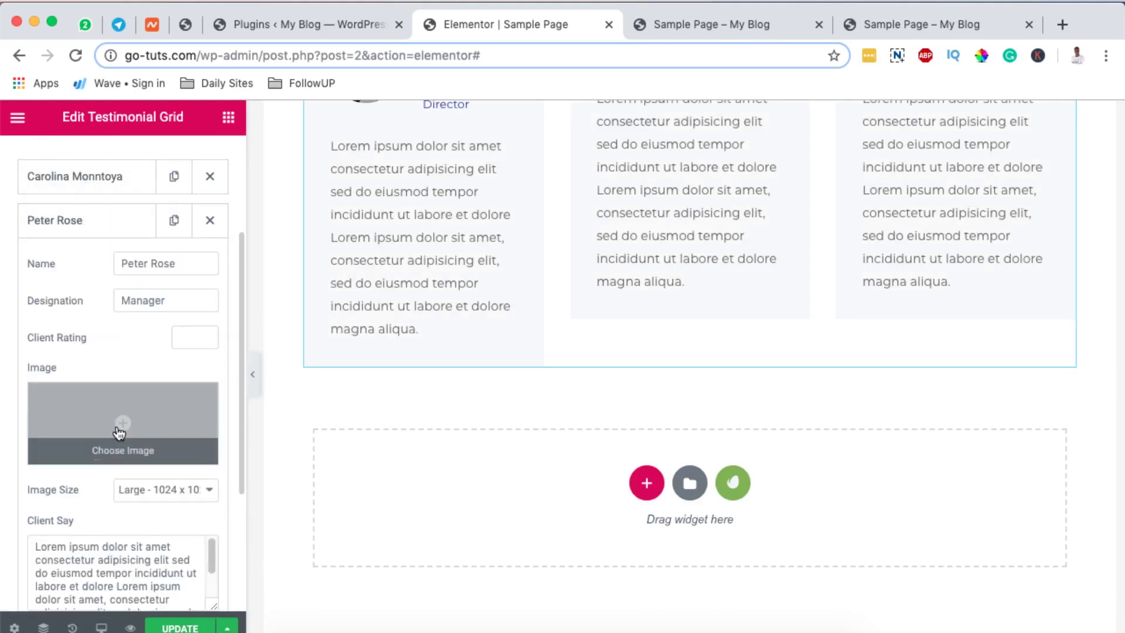
click(200, 405)
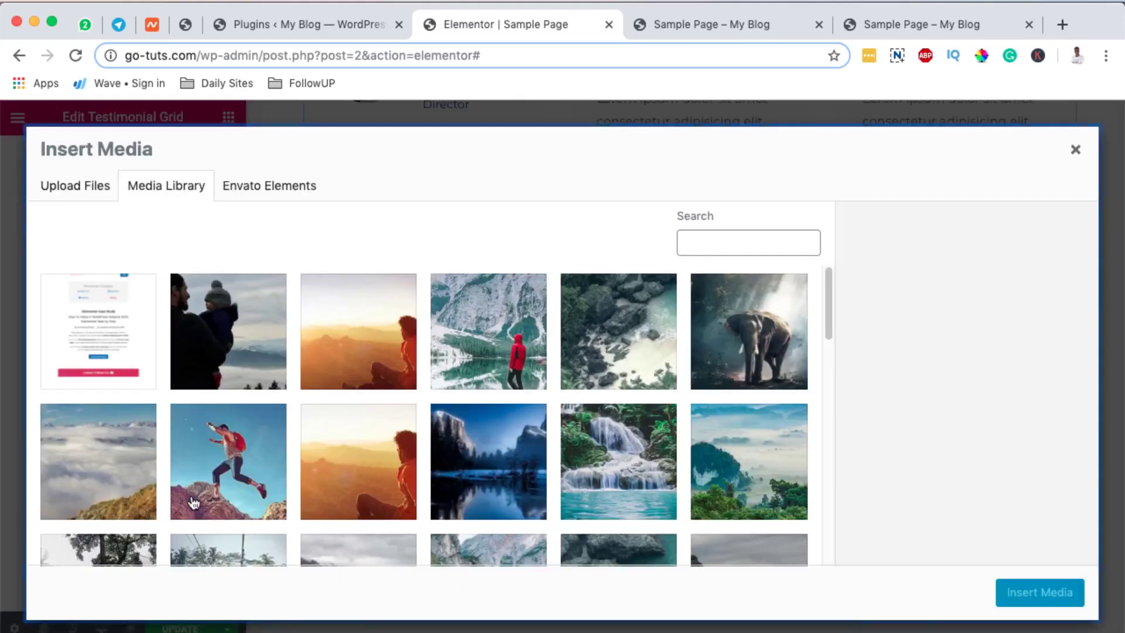
double_click(194, 502)
click(149, 487)
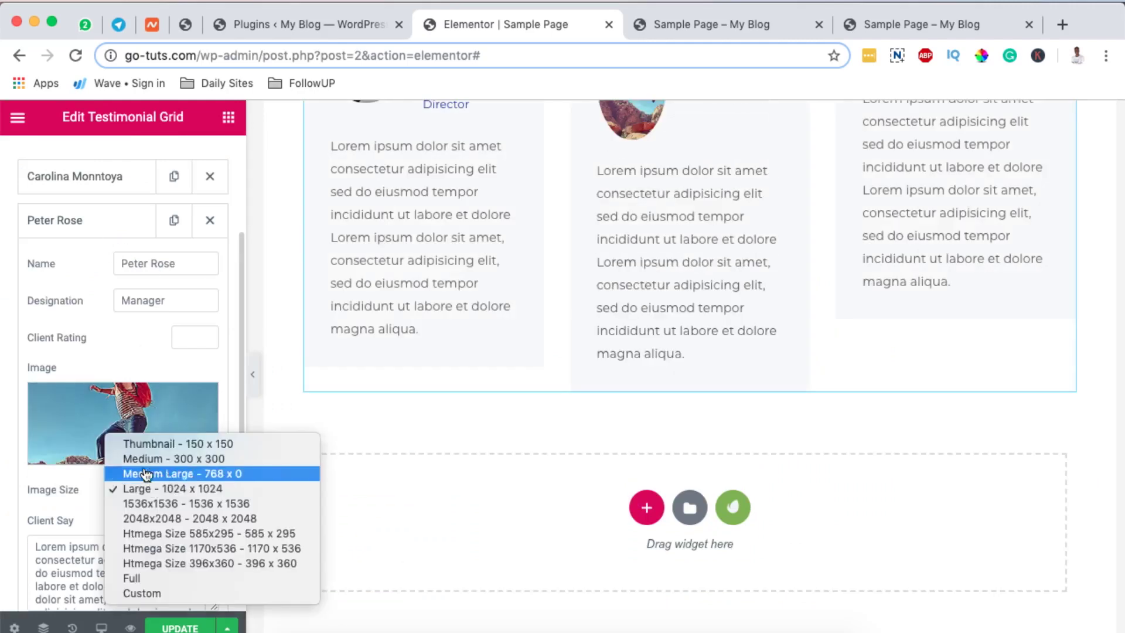
click(132, 444)
click(82, 223)
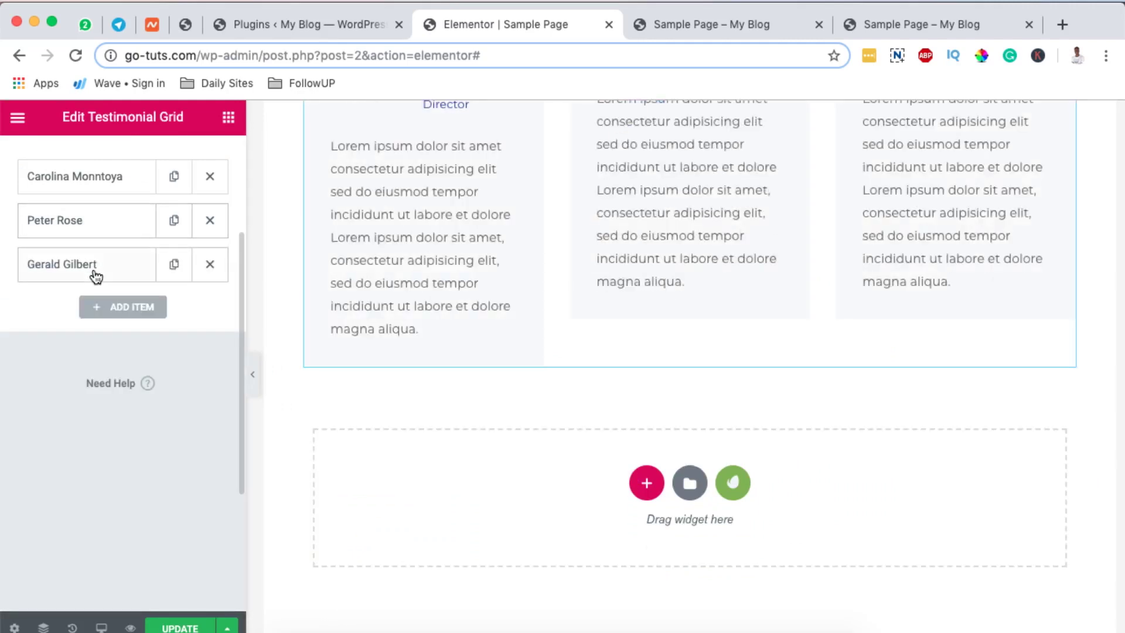
Give the third testimonial the woman-with-backpack photo at Thumbnail size, then add a fourth item
click(93, 271)
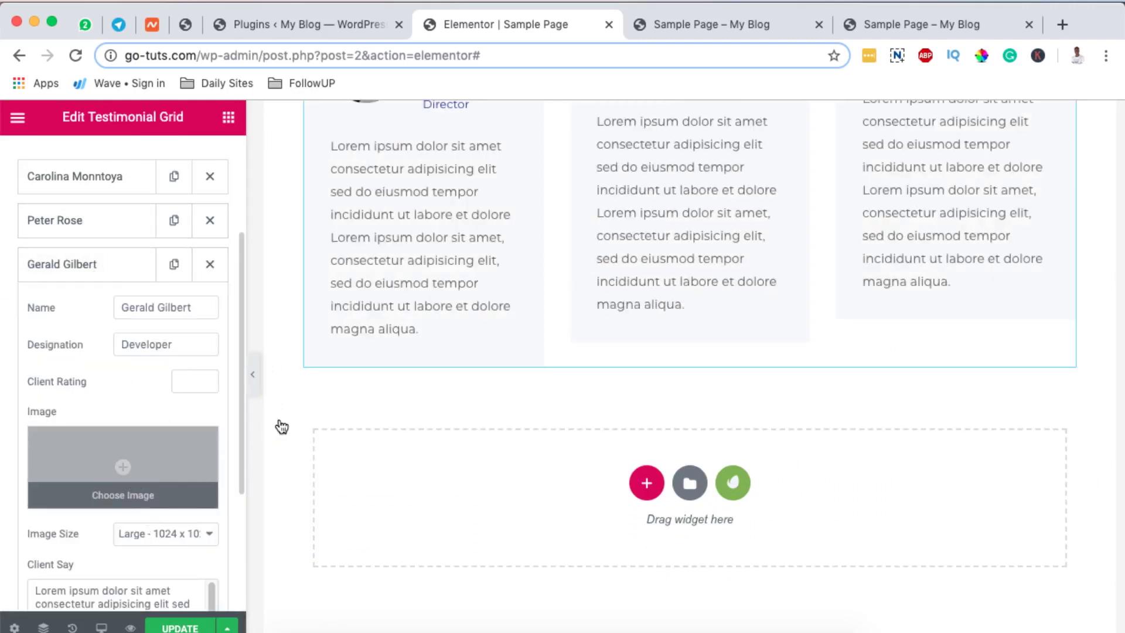
scroll(413, 472, down, 10)
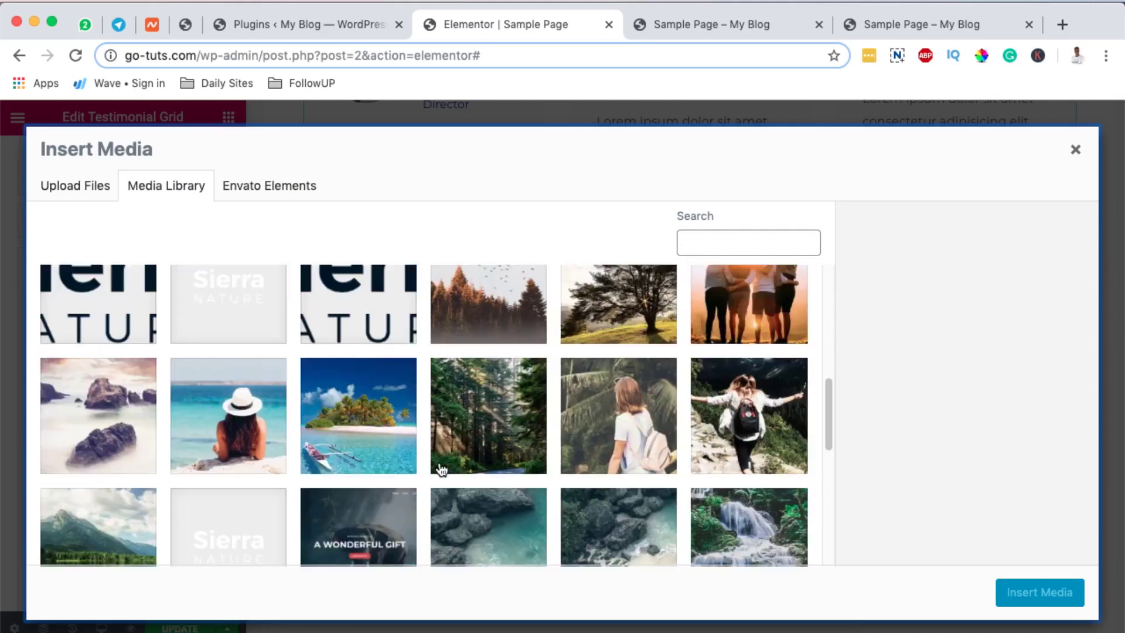
click(618, 413)
click(1039, 591)
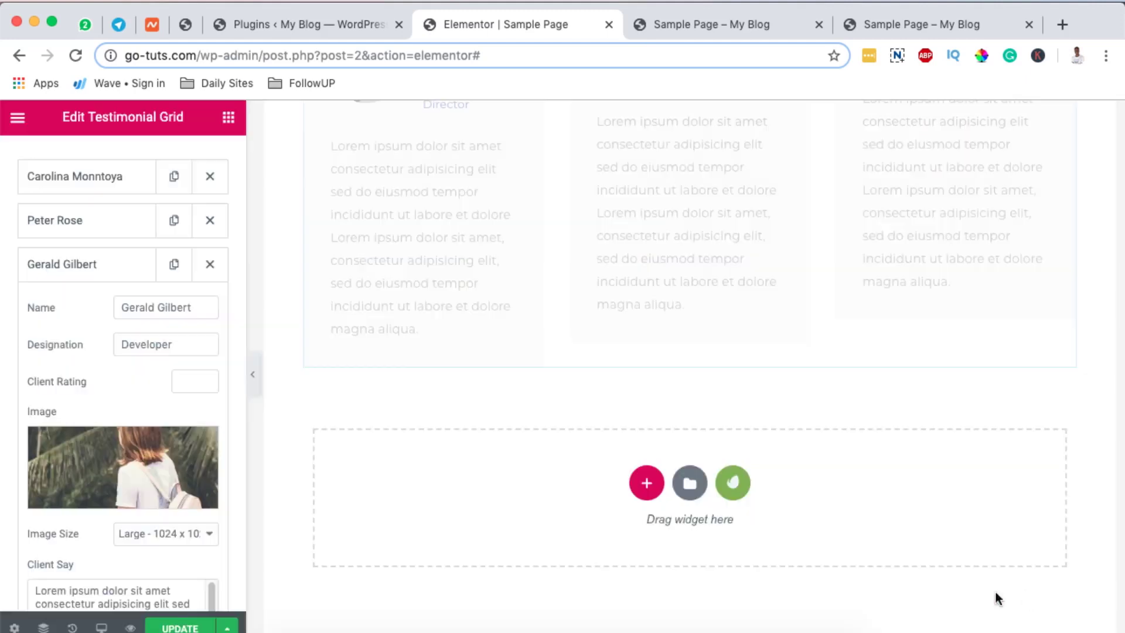
click(143, 535)
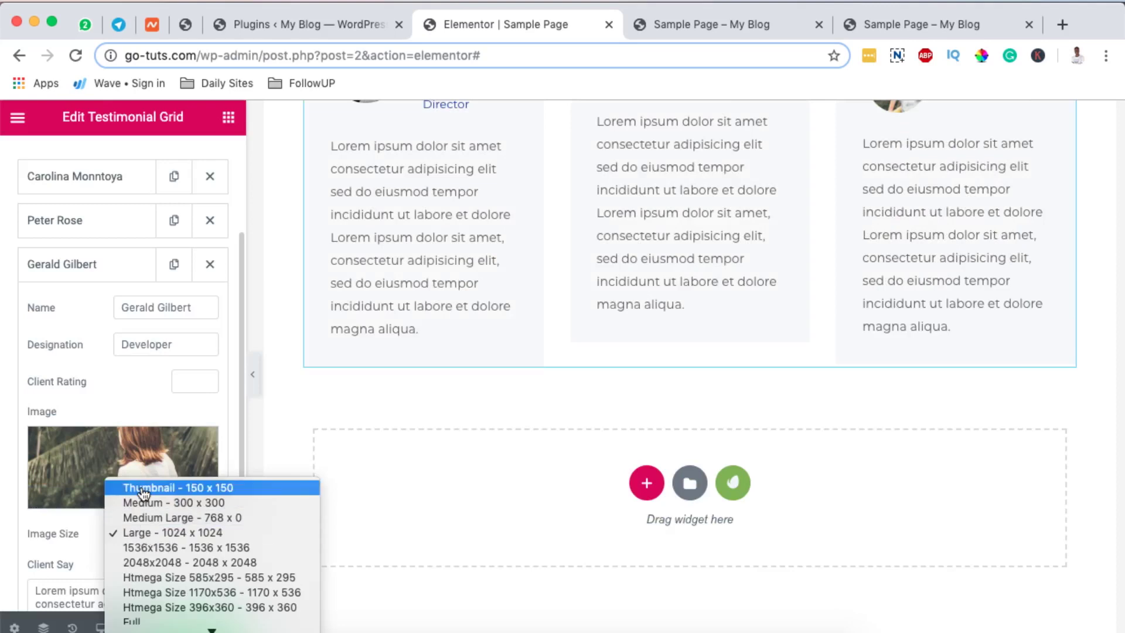
click(144, 490)
click(68, 264)
scroll(116, 355, up, 2)
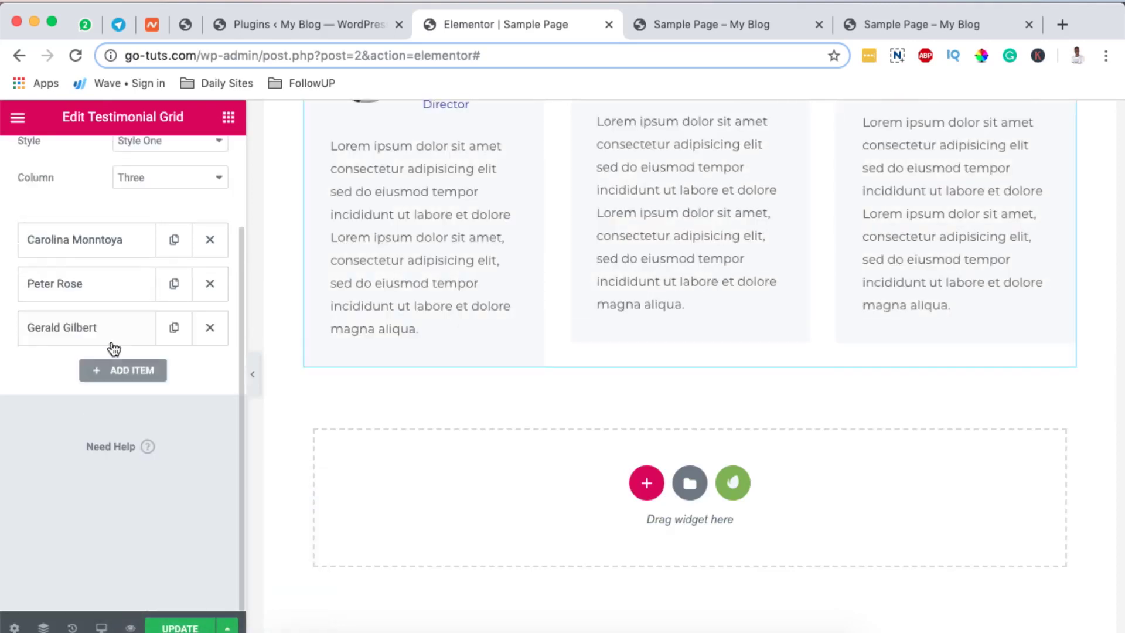
click(120, 371)
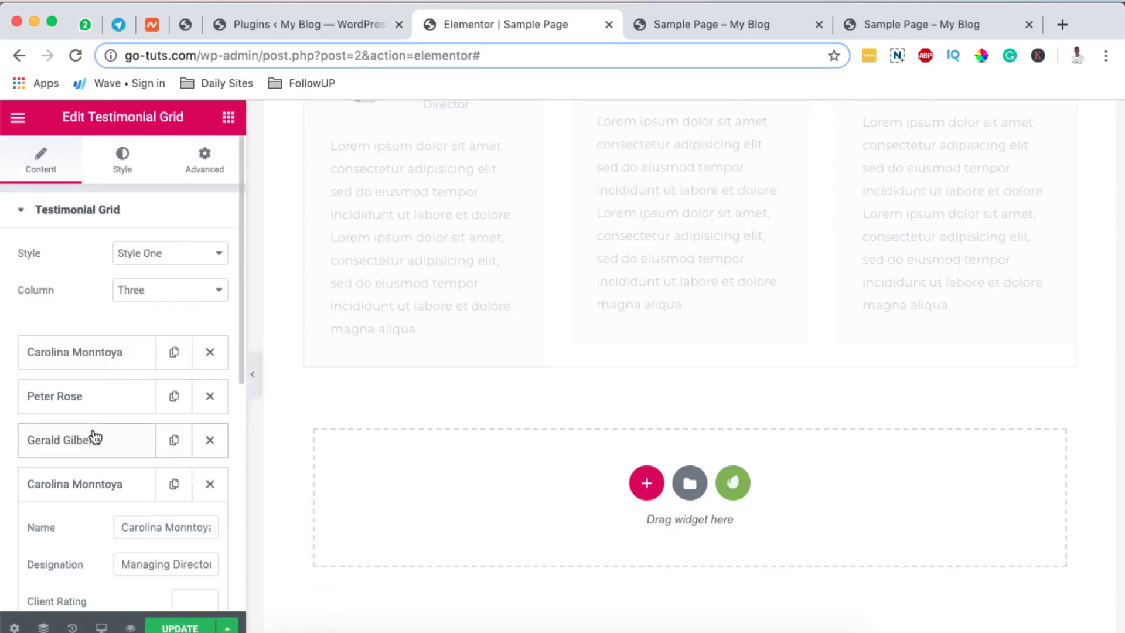
Replace the fourth testimonial's first name and surname with the new person's name
scroll(112, 440, down, 2)
double_click(151, 409)
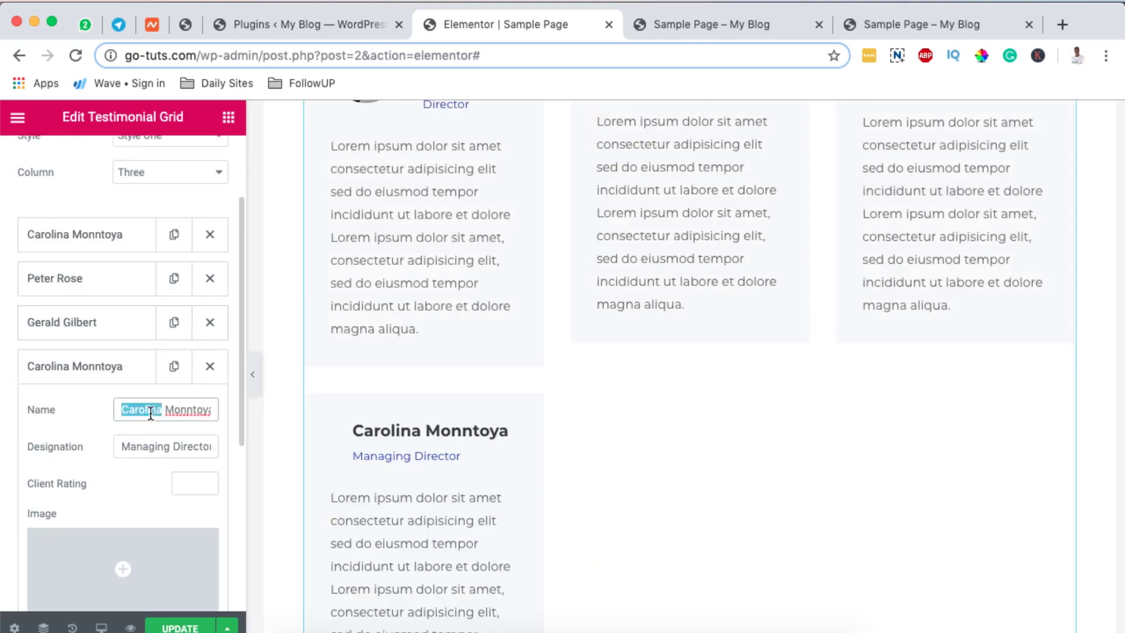
text(K)
key(BackSpace)
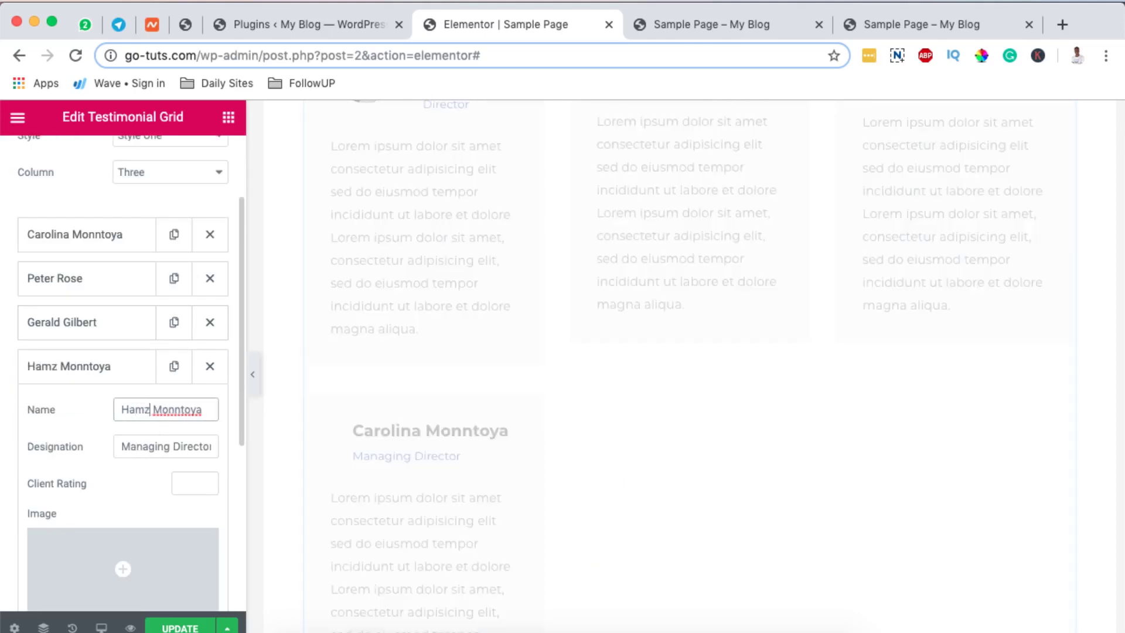
drag(159, 410, 187, 410)
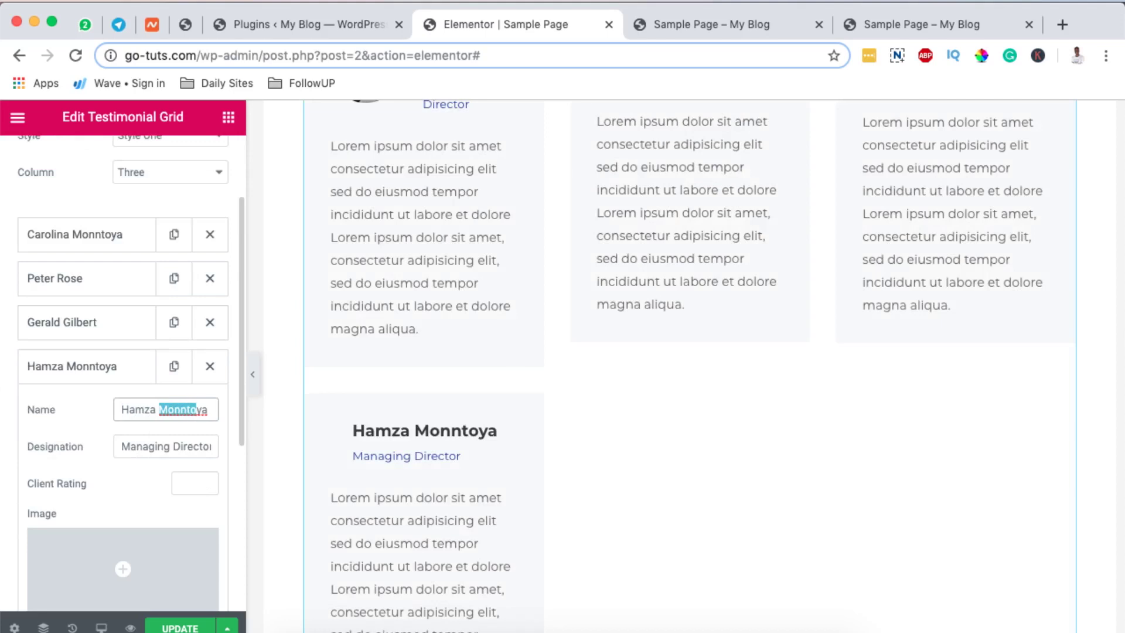
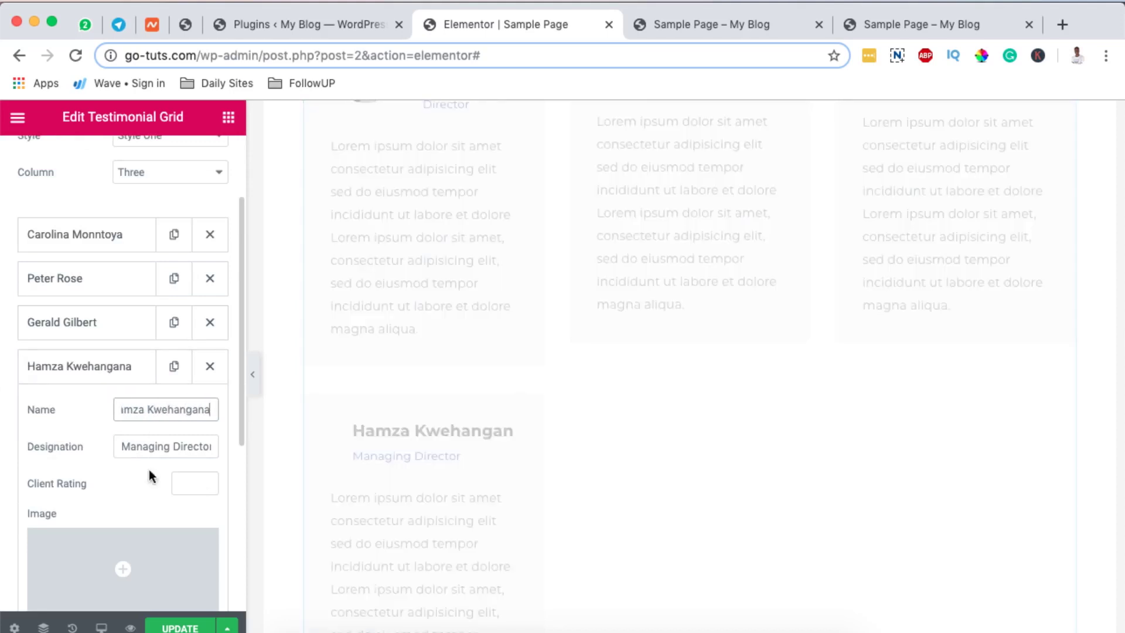
Give the fourth testimonial the red-jacket lake photo at Thumbnail - 150 x 150 size
scroll(149, 470, down, 5)
click(117, 449)
scroll(447, 468, down, 10)
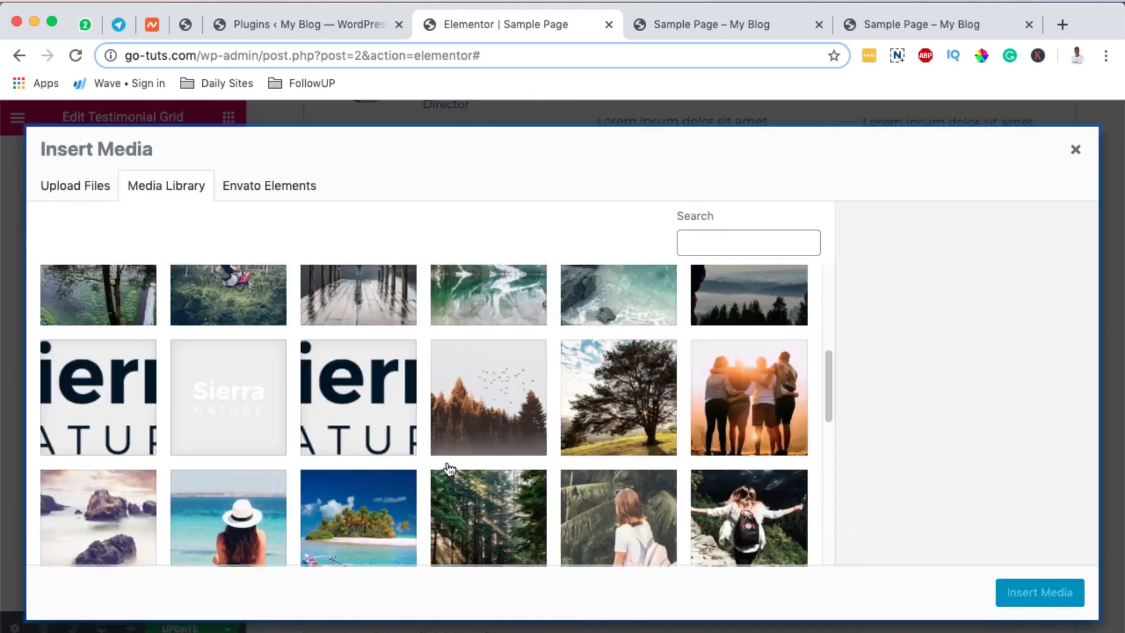
scroll(449, 469, down, 2)
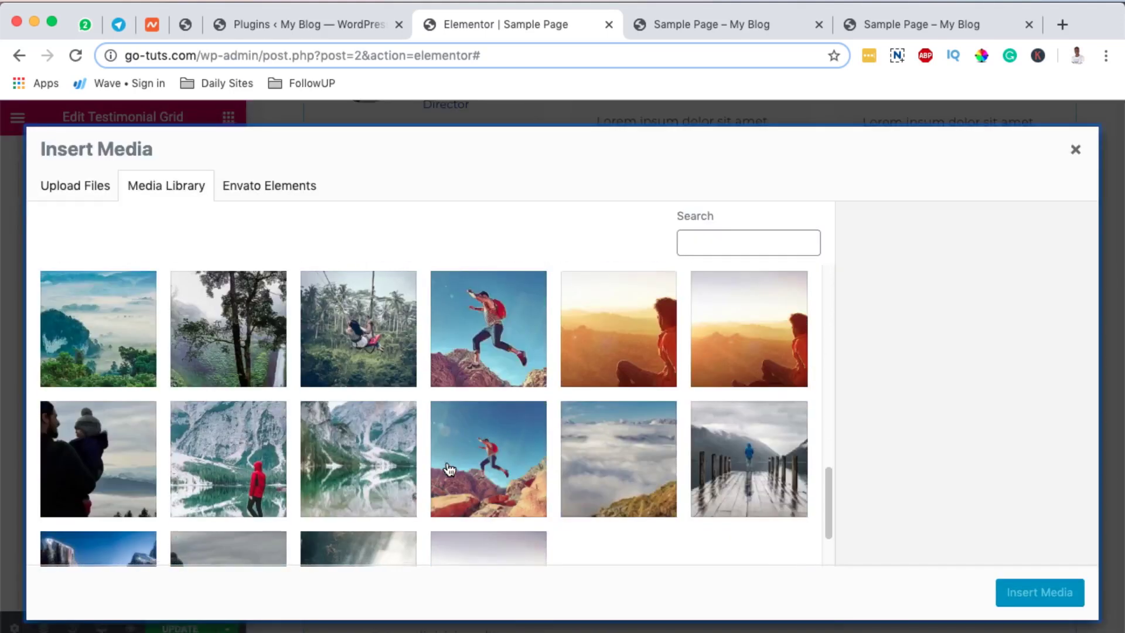
click(214, 506)
click(1006, 584)
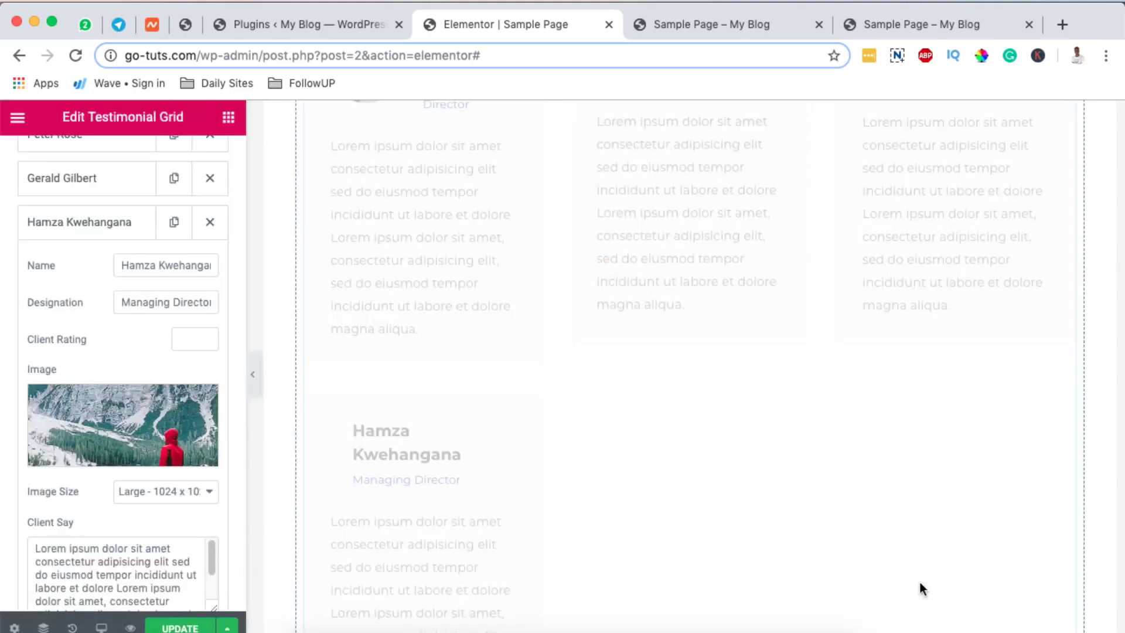
click(206, 497)
click(164, 447)
scroll(128, 500, down, 3)
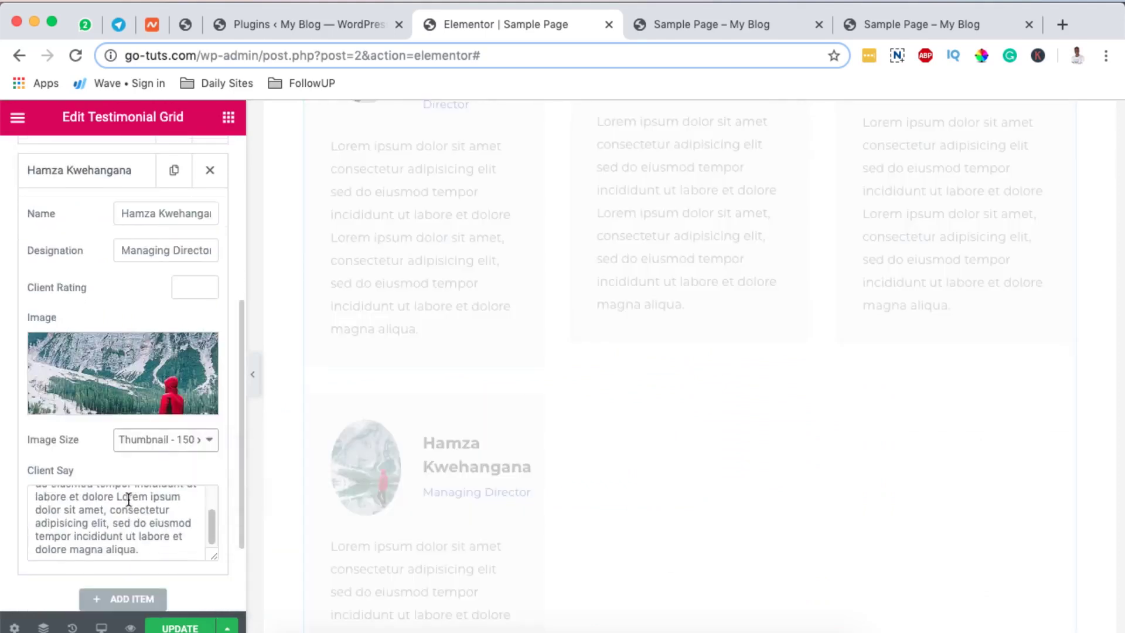
scroll(112, 473, up, 6)
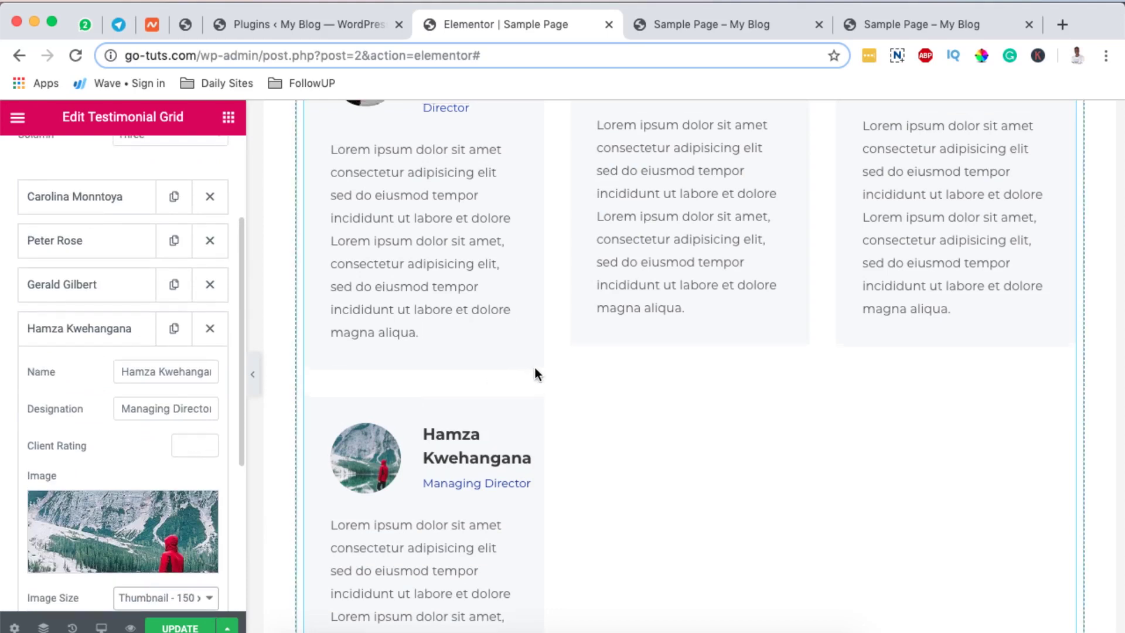
scroll(176, 463, down, 1)
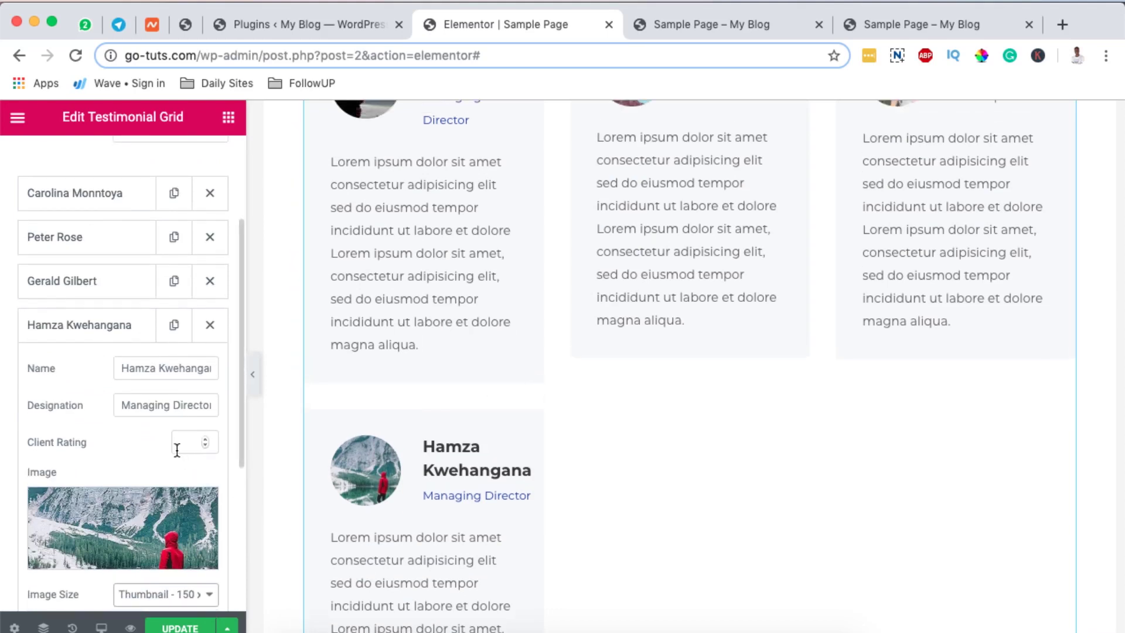
Set client ratings of 5, 4 and 5 on the fourth, third and second testimonials, and 3 on the first
click(182, 442)
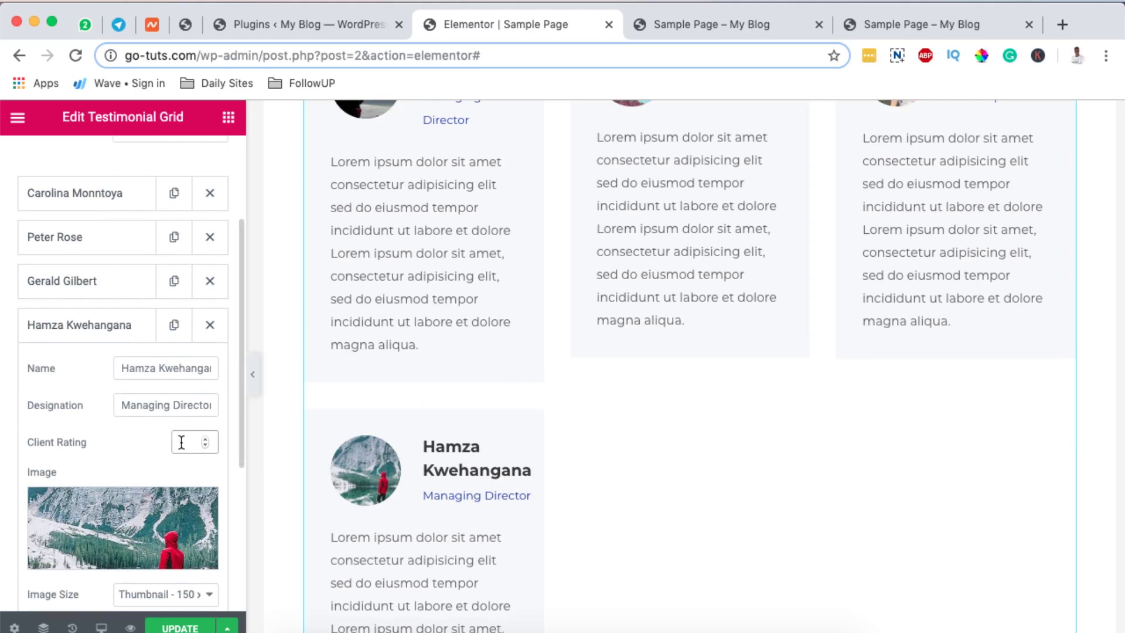
text(5)
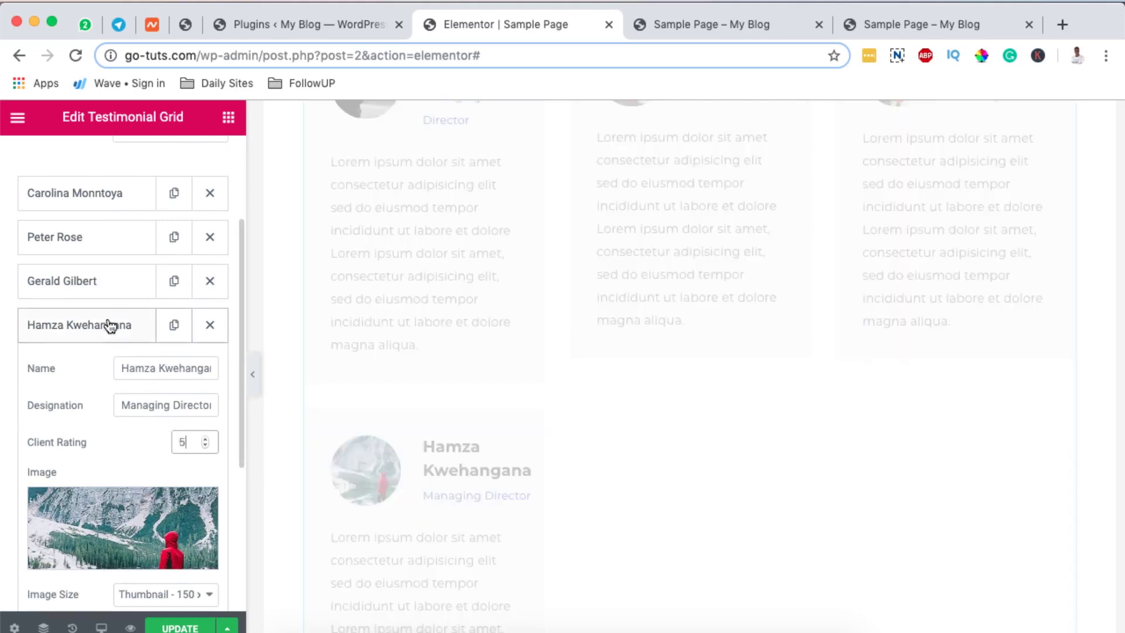
click(106, 325)
click(102, 296)
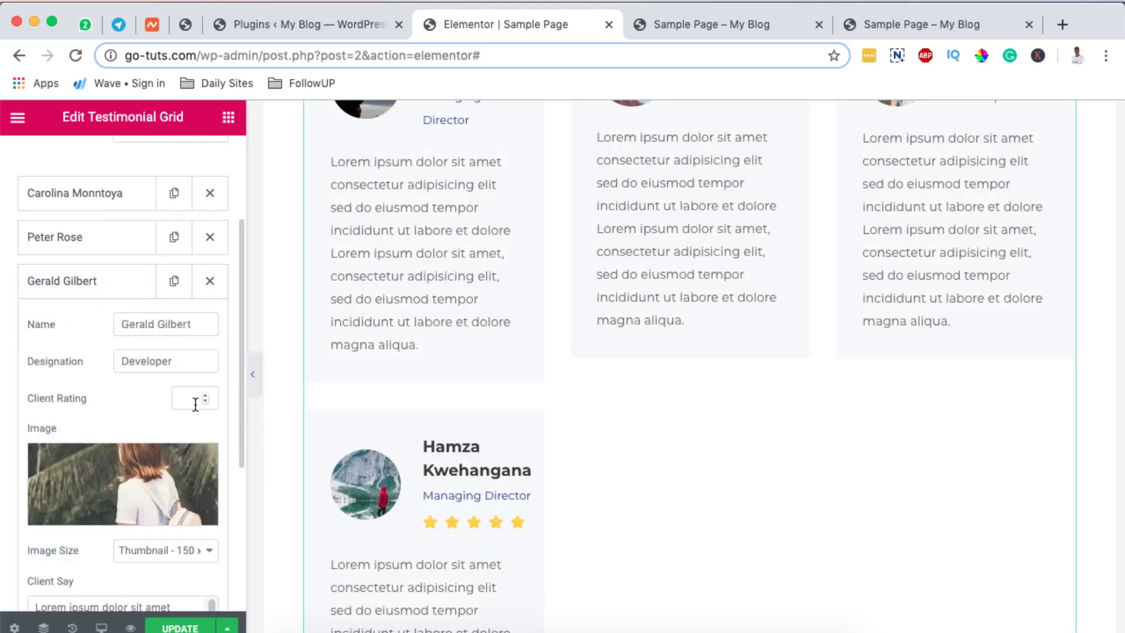
text(4)
click(112, 278)
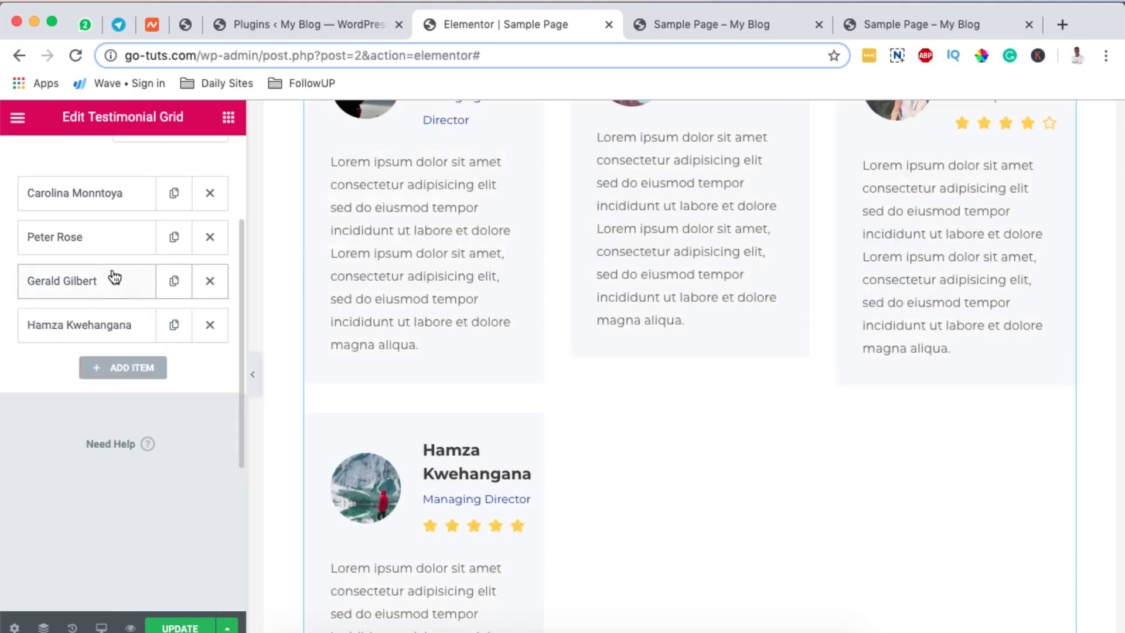
click(106, 251)
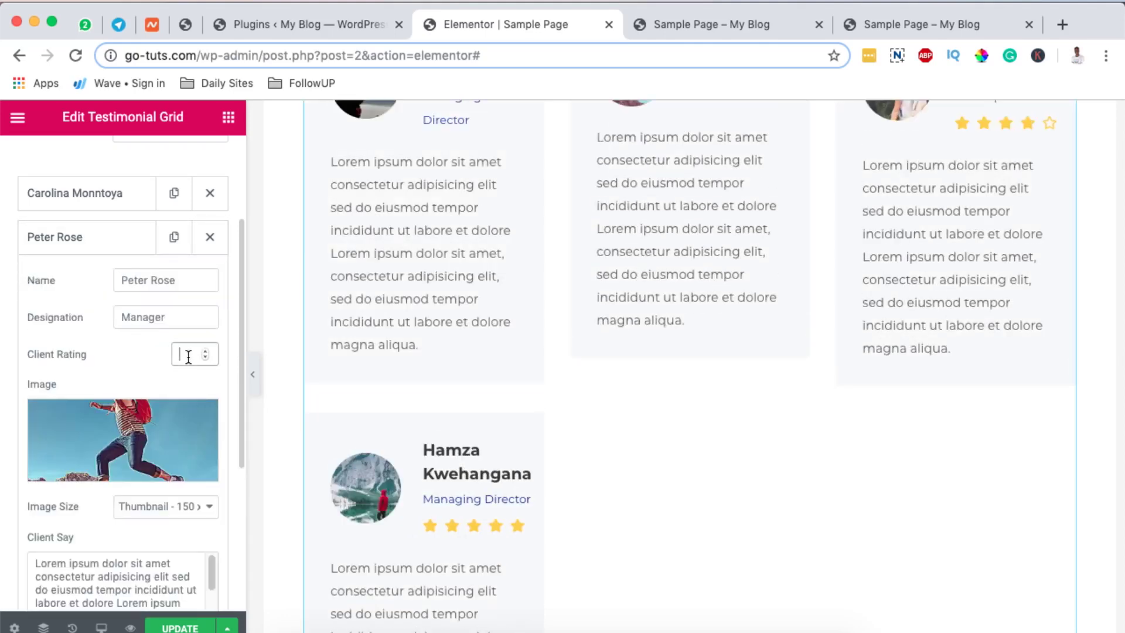
text(5)
click(100, 202)
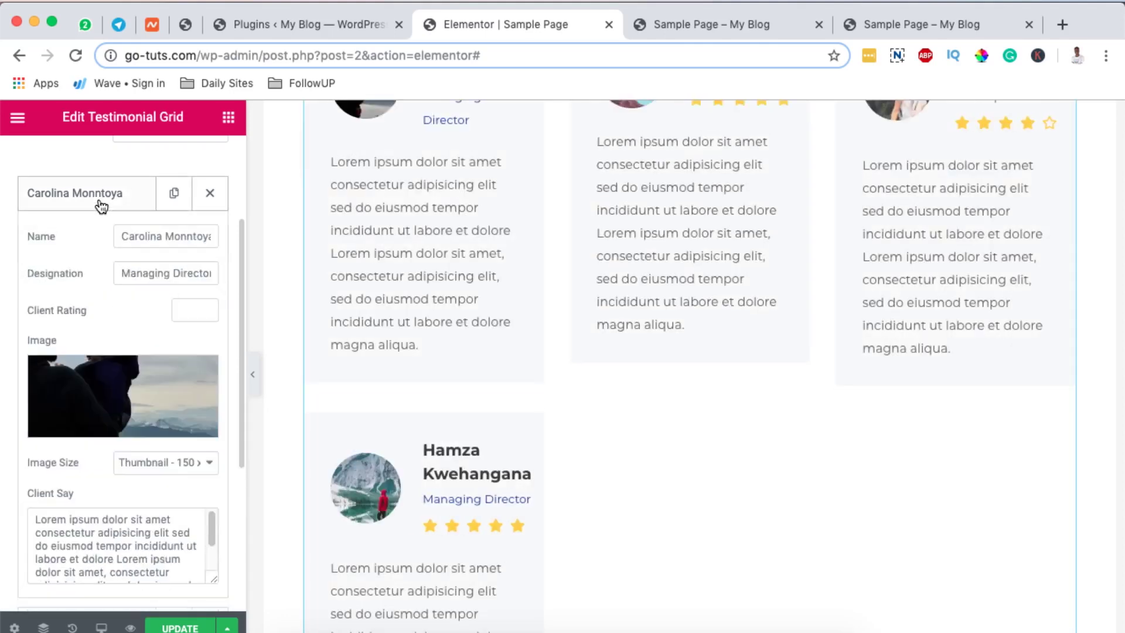
text(5)
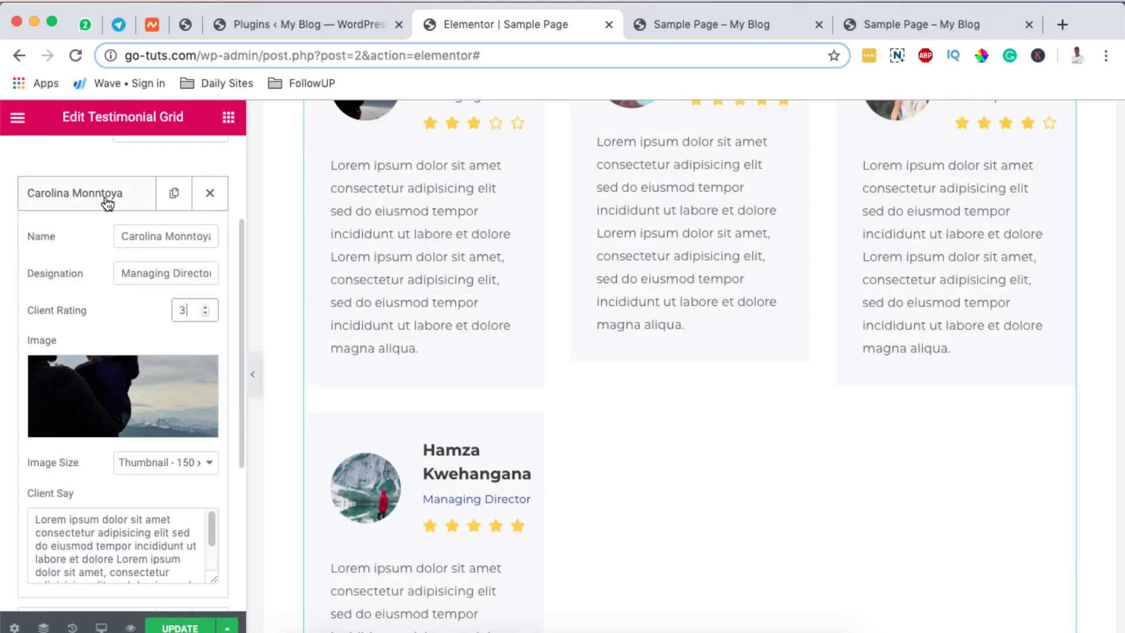
click(40, 199)
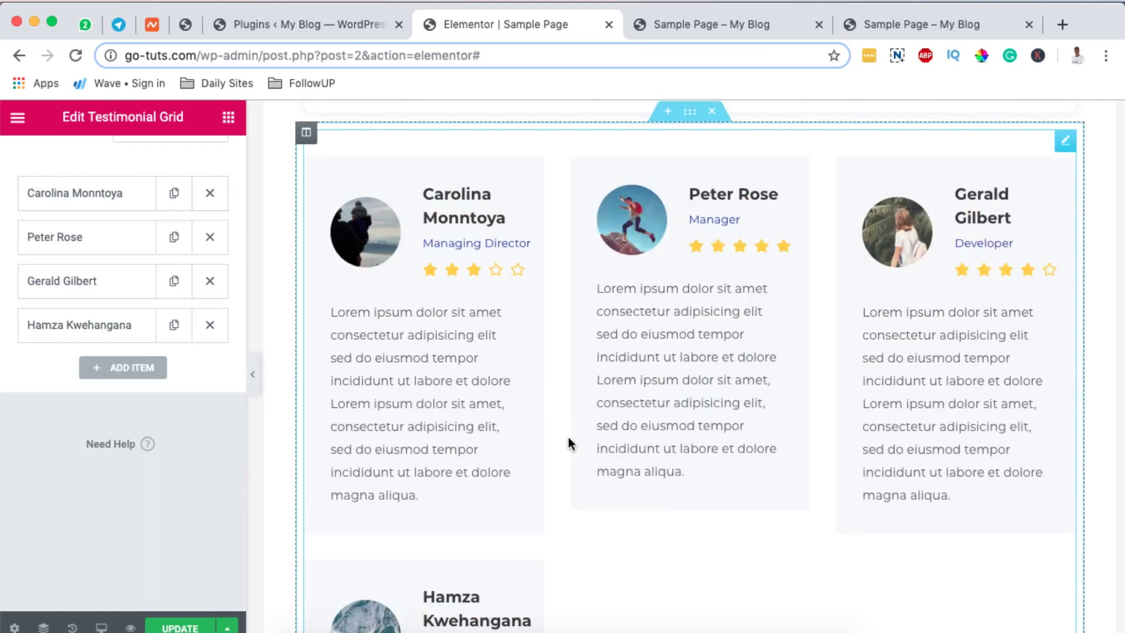
Duplicate the fourth and third testimonials and move the fourth's copy into second place
click(175, 325)
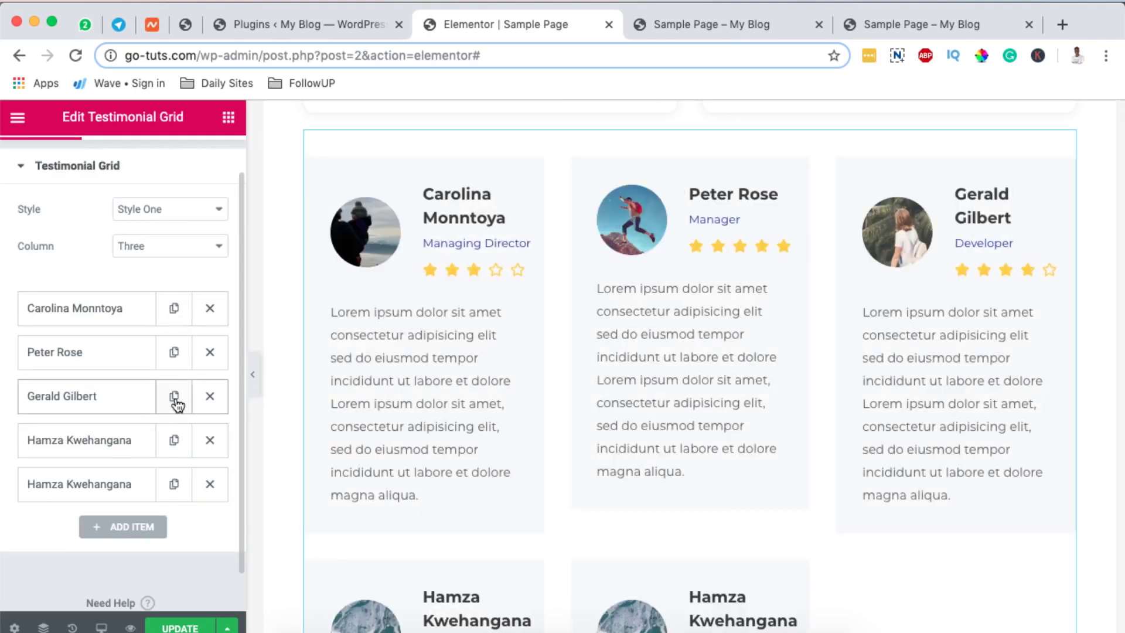
click(175, 399)
drag(93, 531, 96, 351)
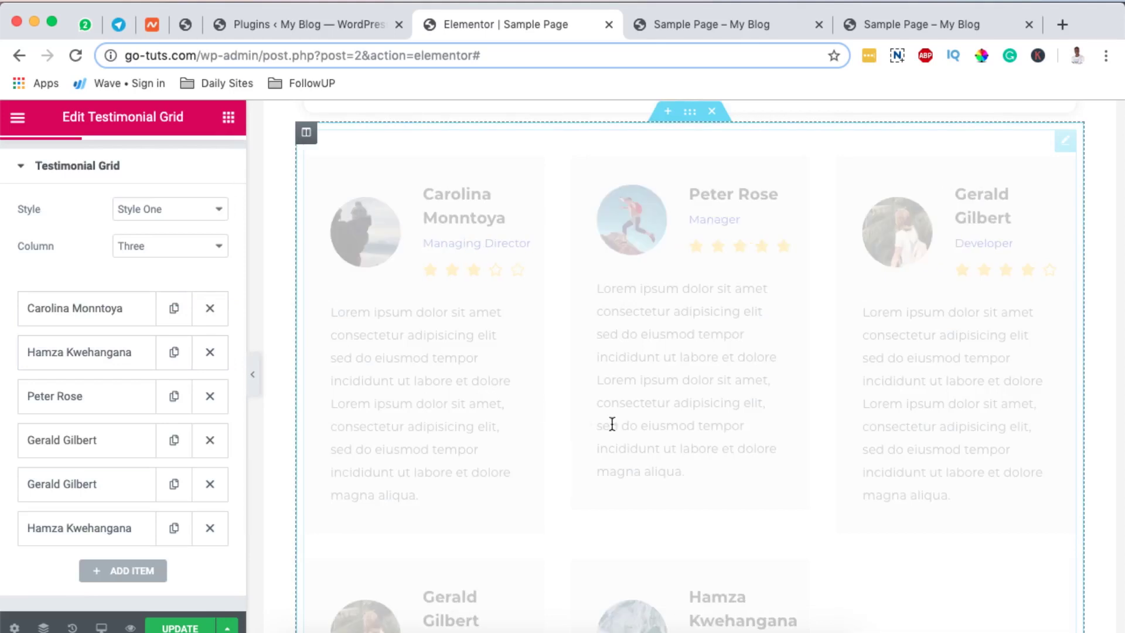
scroll(1008, 446, down, 3)
scroll(961, 416, up, 3)
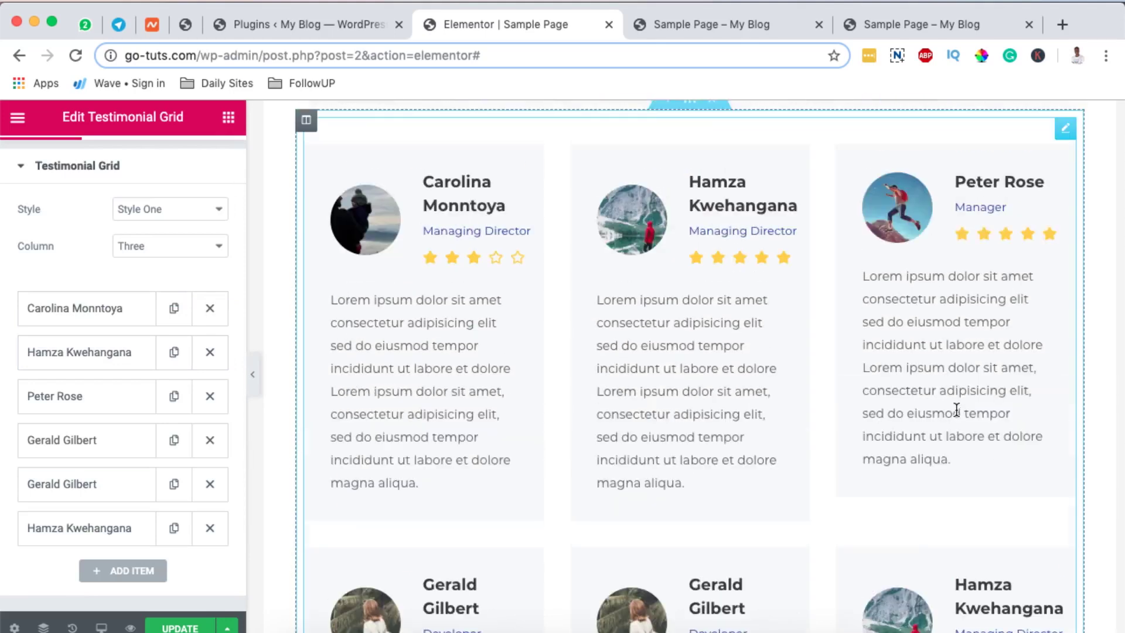
scroll(949, 404, up, 6)
scroll(952, 390, down, 5)
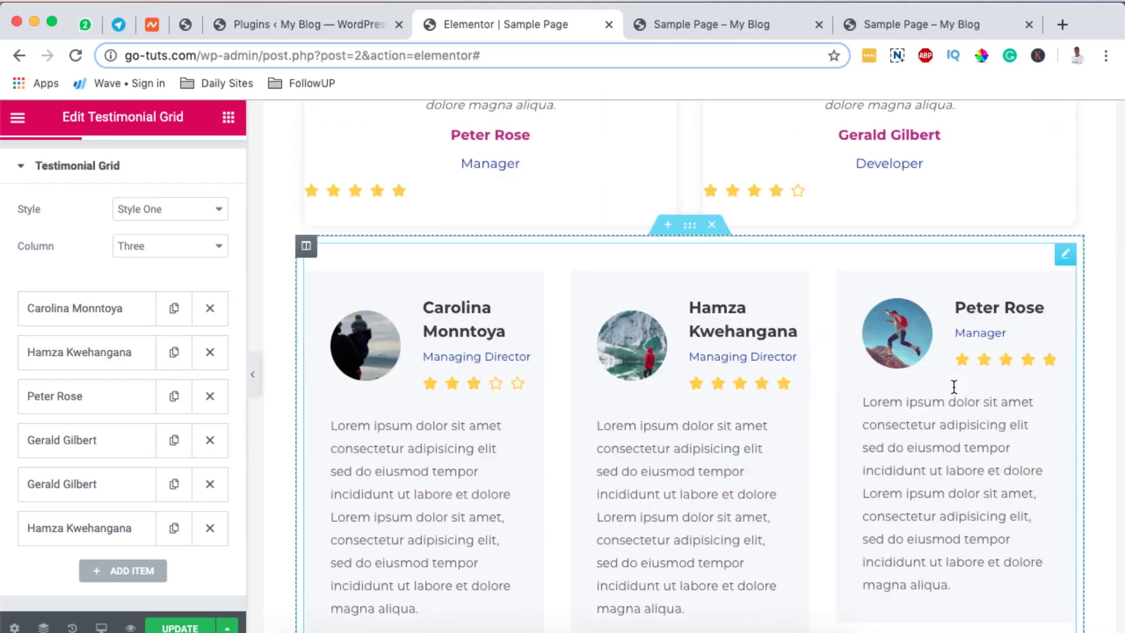
scroll(952, 390, down, 1)
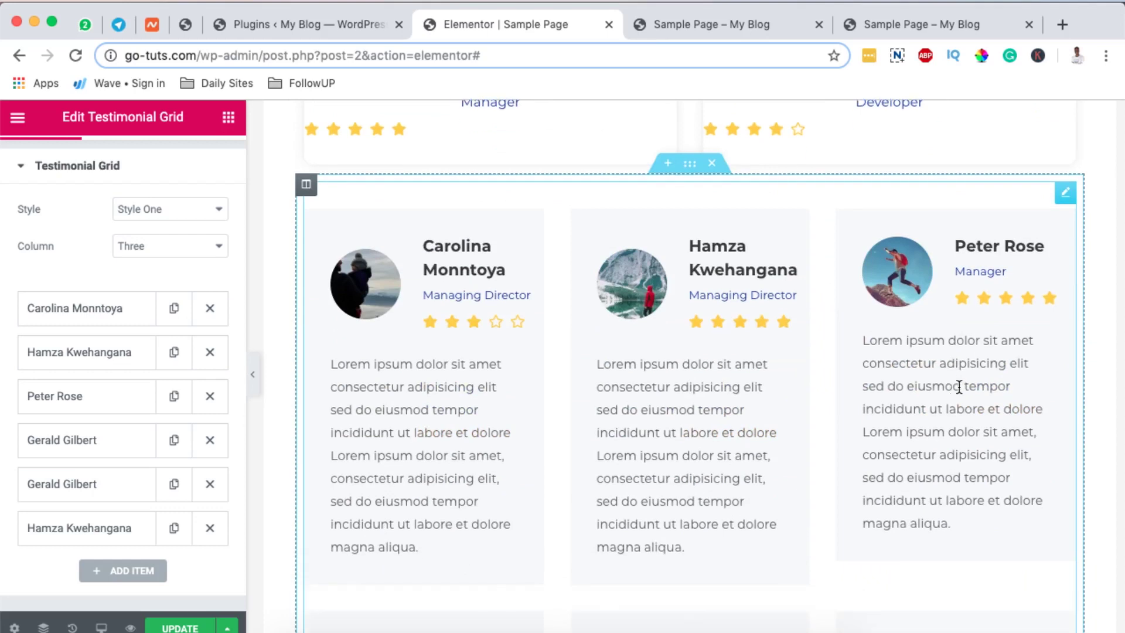
scroll(960, 387, down, 4)
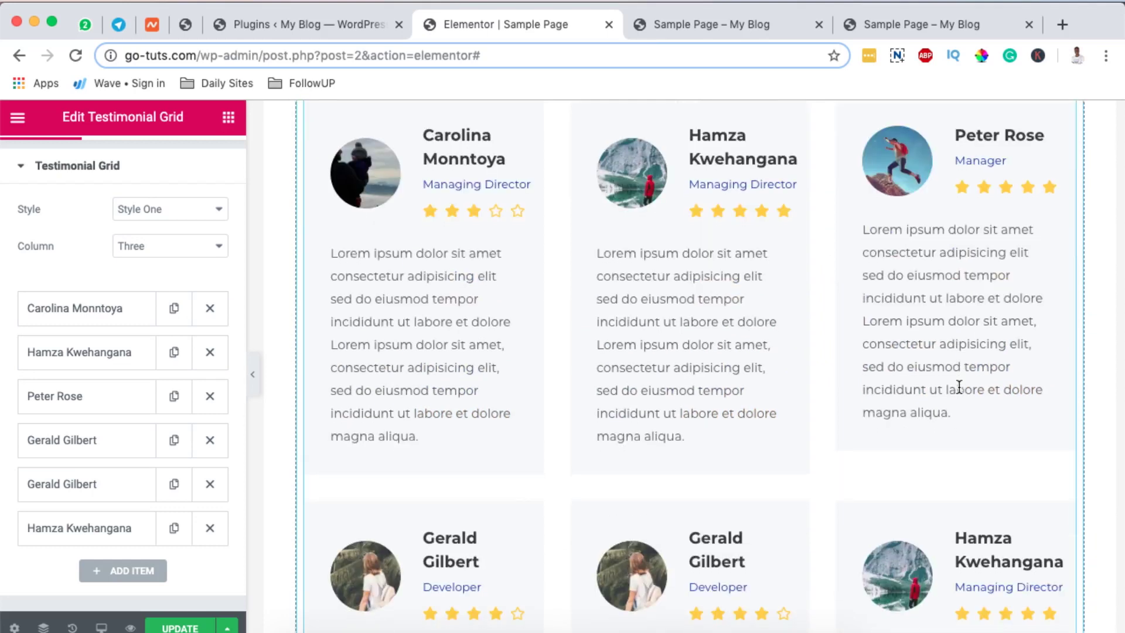
scroll(959, 387, down, 15)
scroll(958, 390, up, 8)
scroll(958, 390, up, 6)
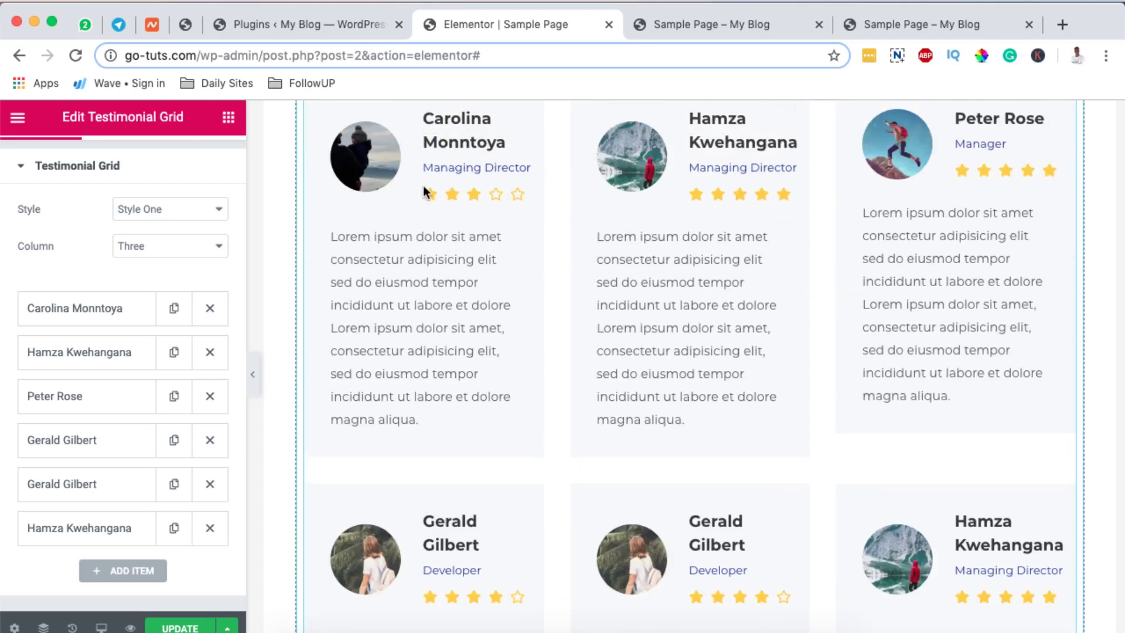
scroll(800, 338, up, 1)
scroll(801, 340, down, 7)
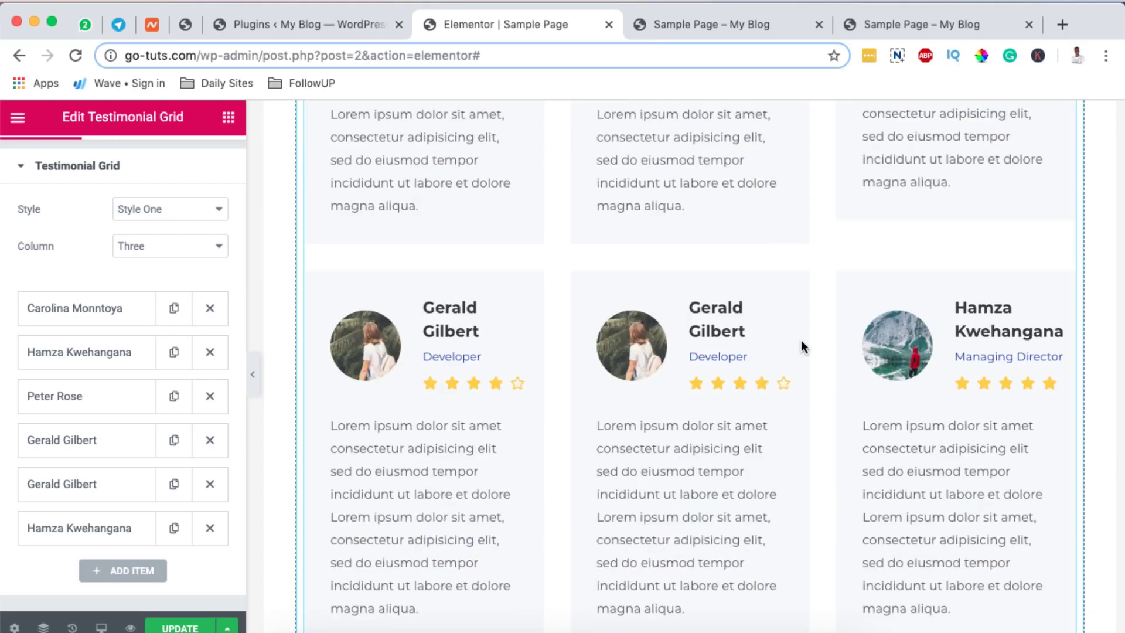
scroll(801, 340, up, 12)
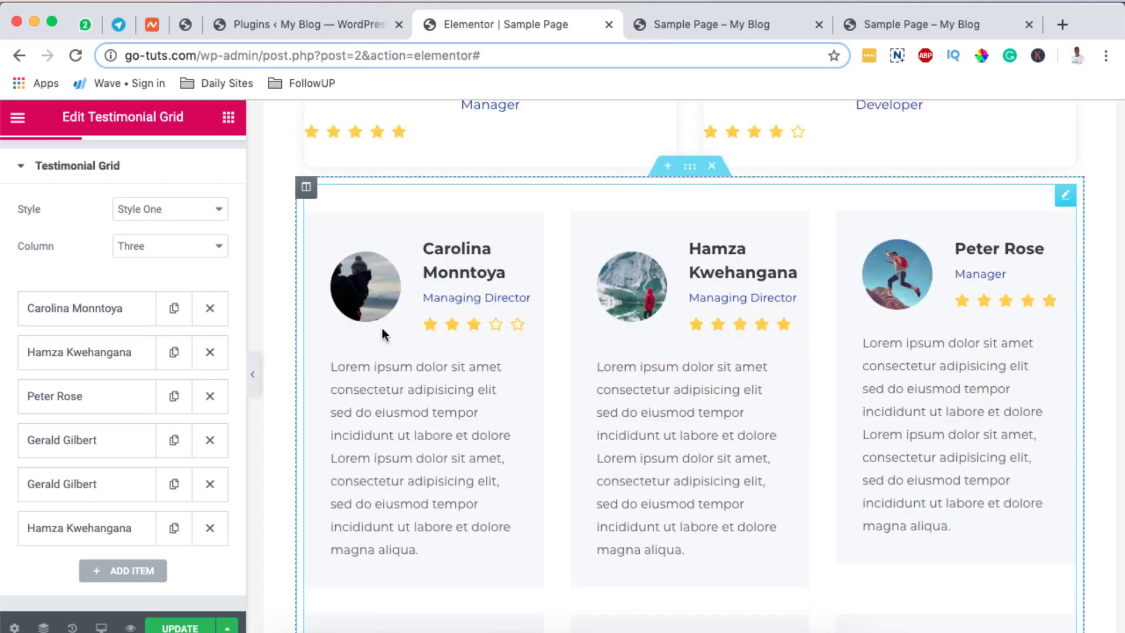
Try the Style Two and Style Three layouts on the testimonial grid
click(149, 212)
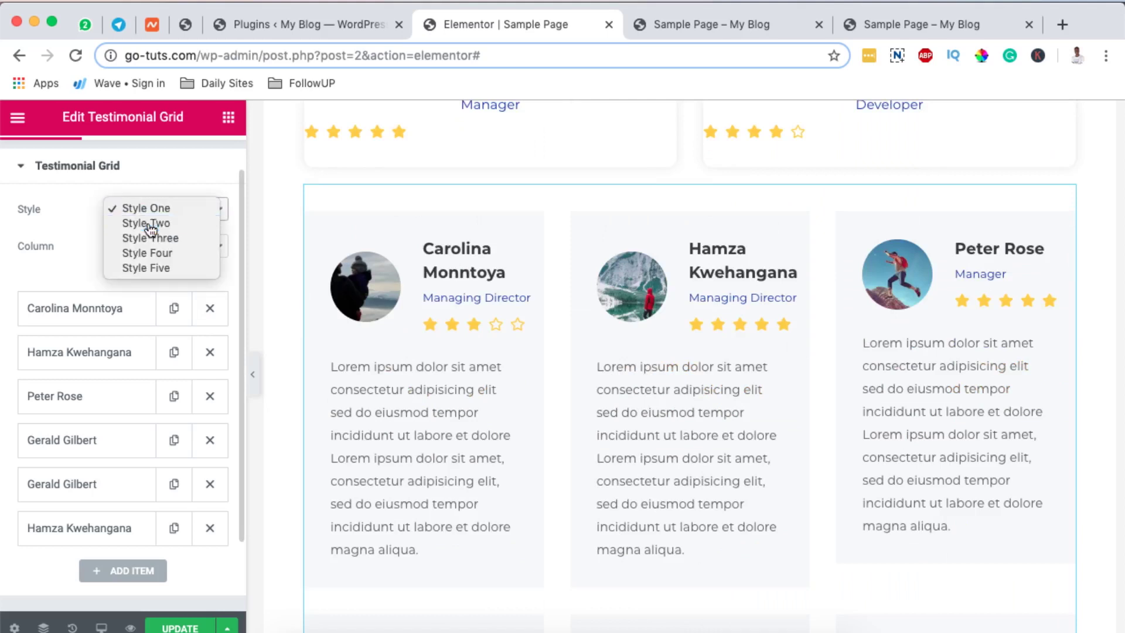
click(151, 226)
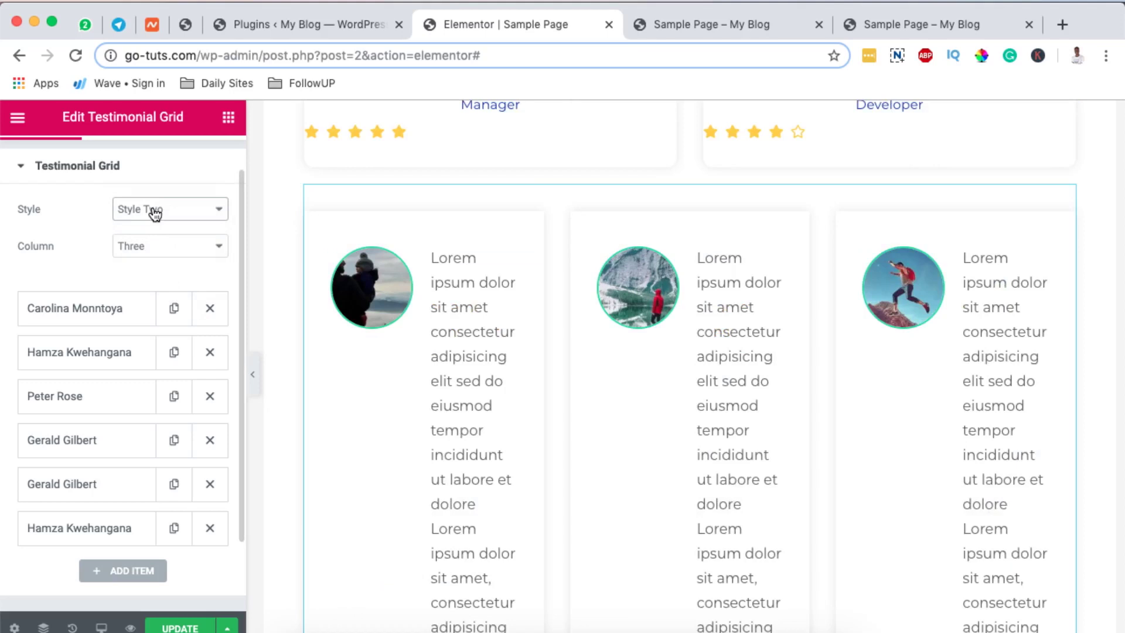
scroll(628, 383, up, 3)
scroll(627, 383, down, 6)
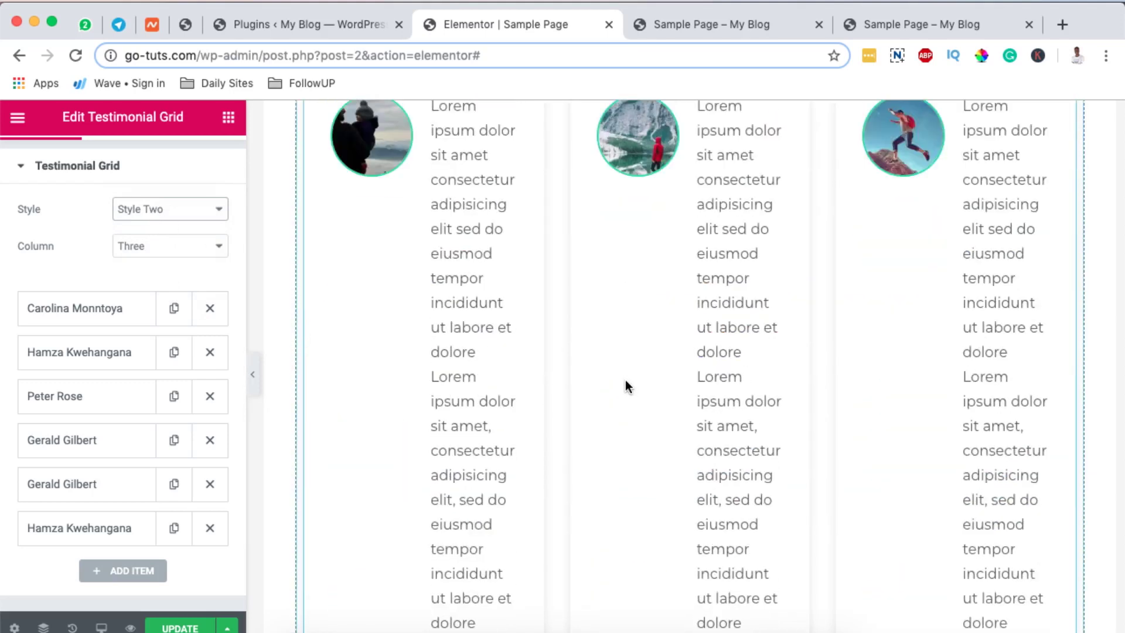
click(171, 205)
click(163, 223)
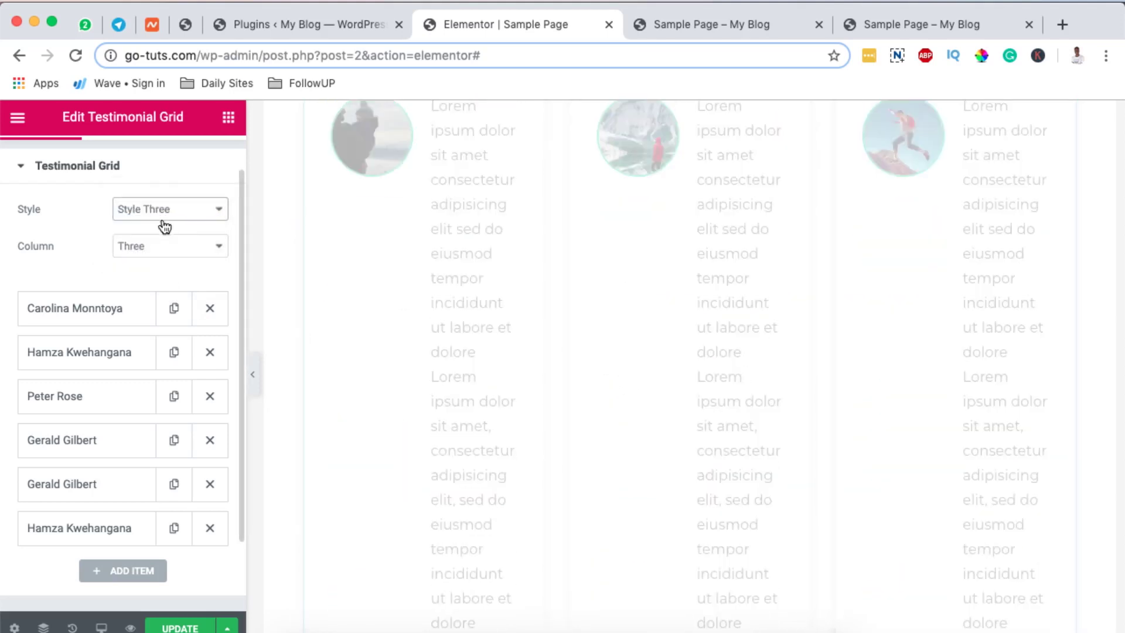
scroll(550, 367, up, 4)
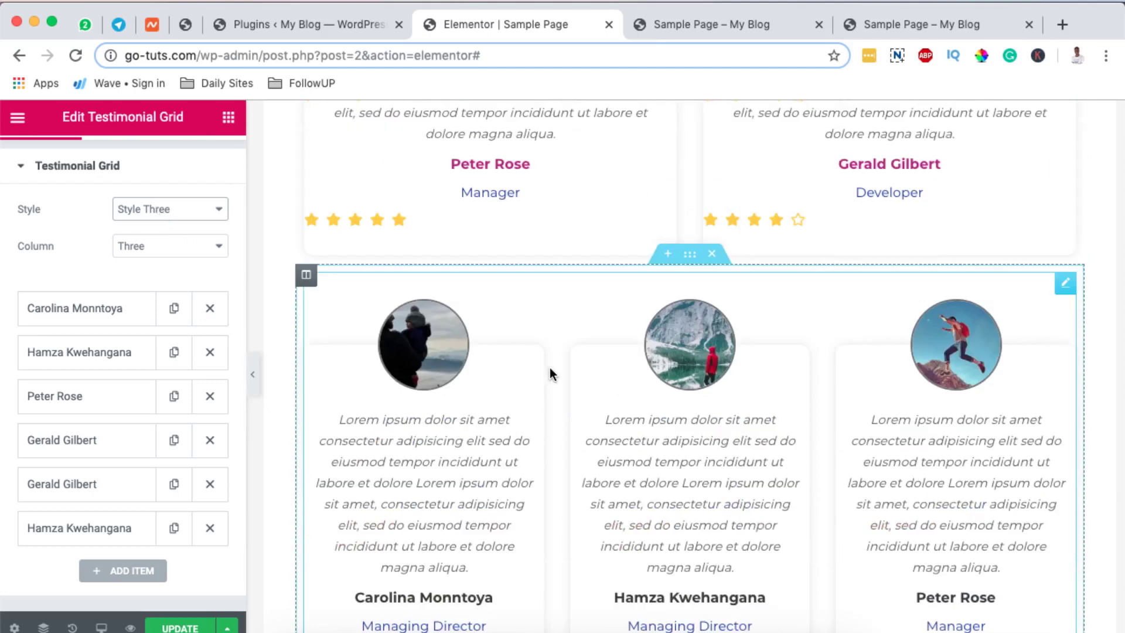
scroll(550, 368, down, 5)
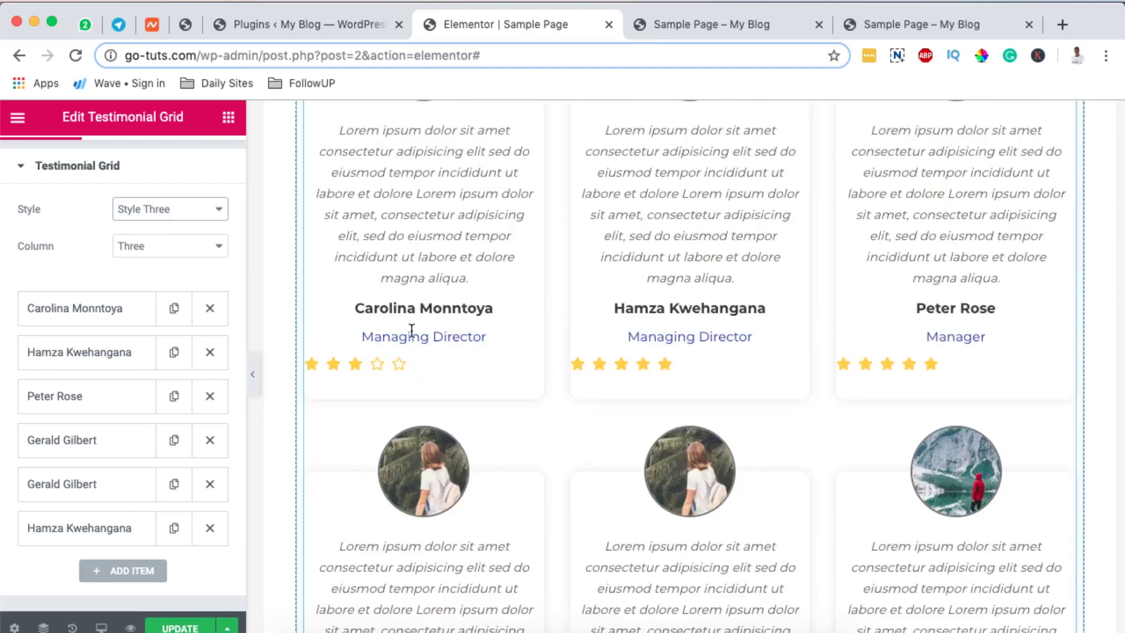
Try Style Four, then settle on Style Five for the grid
click(168, 213)
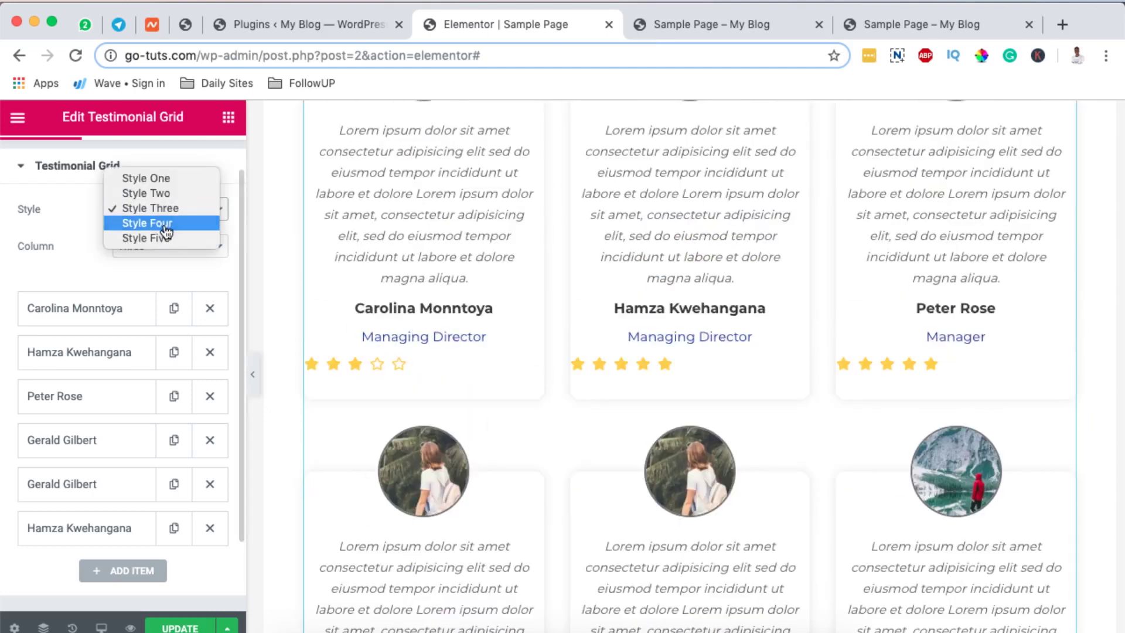
click(163, 225)
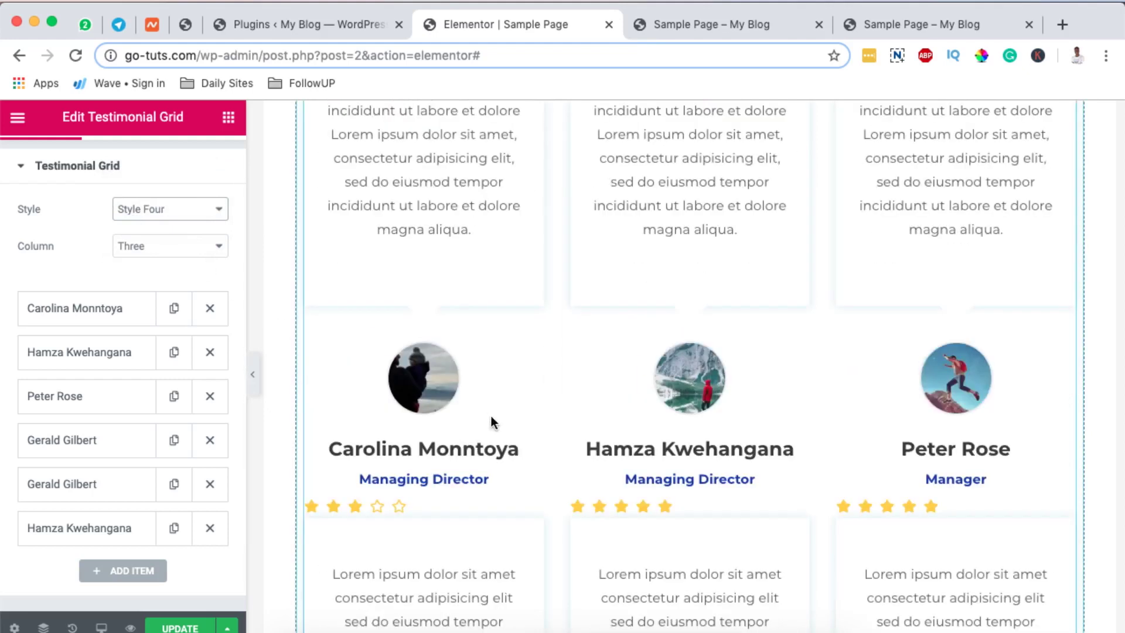
scroll(501, 422, down, 2)
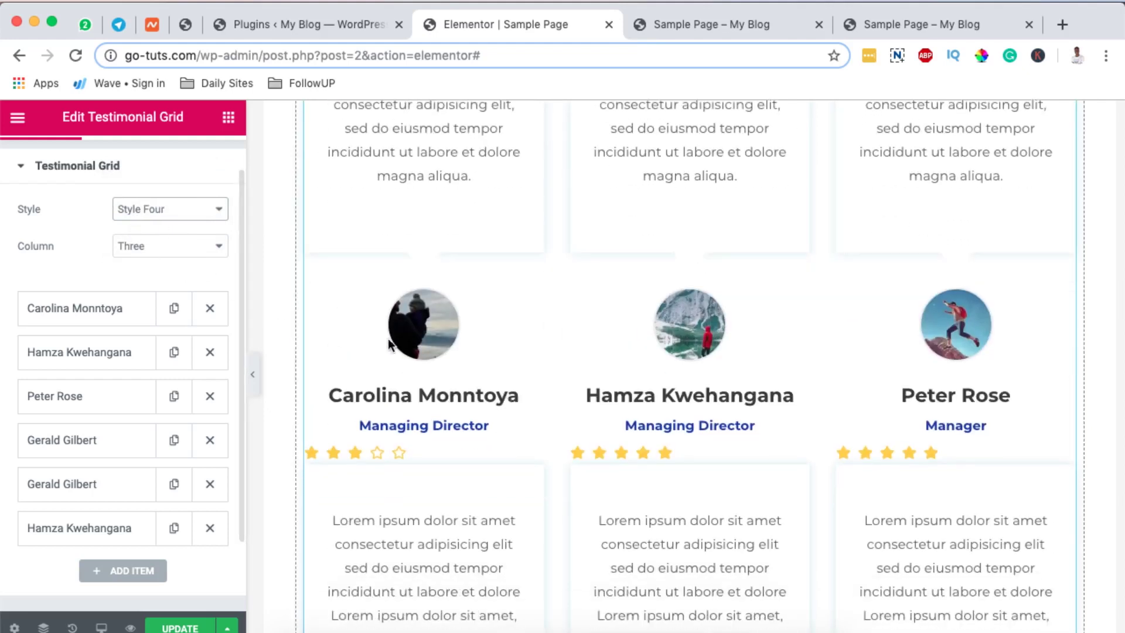
scroll(410, 369, down, 2)
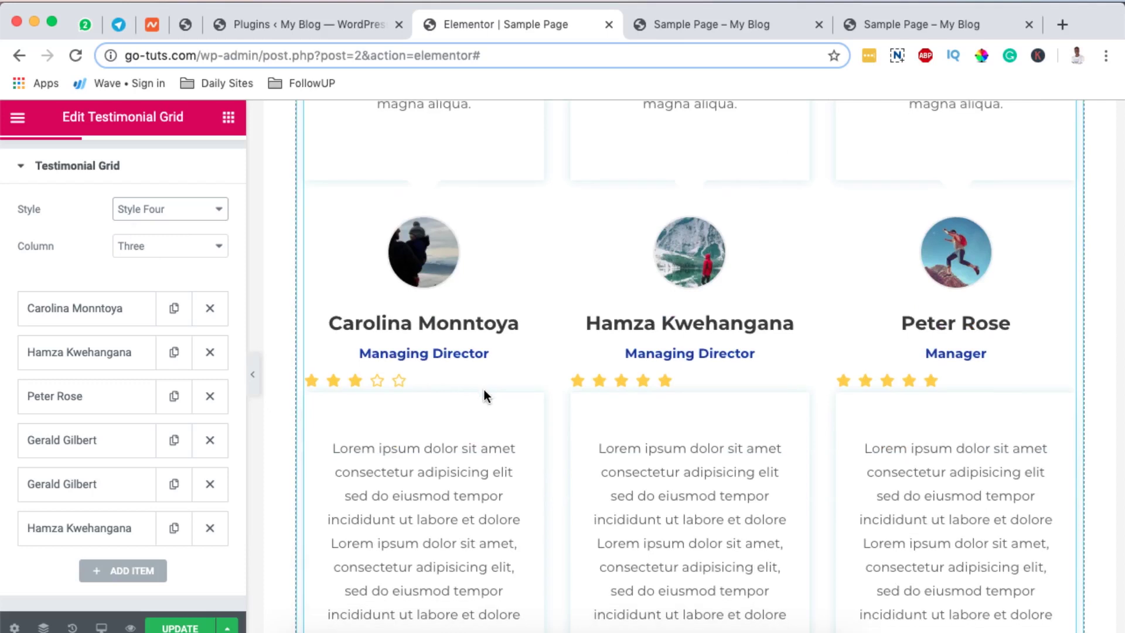
scroll(485, 389, up, 1)
click(161, 210)
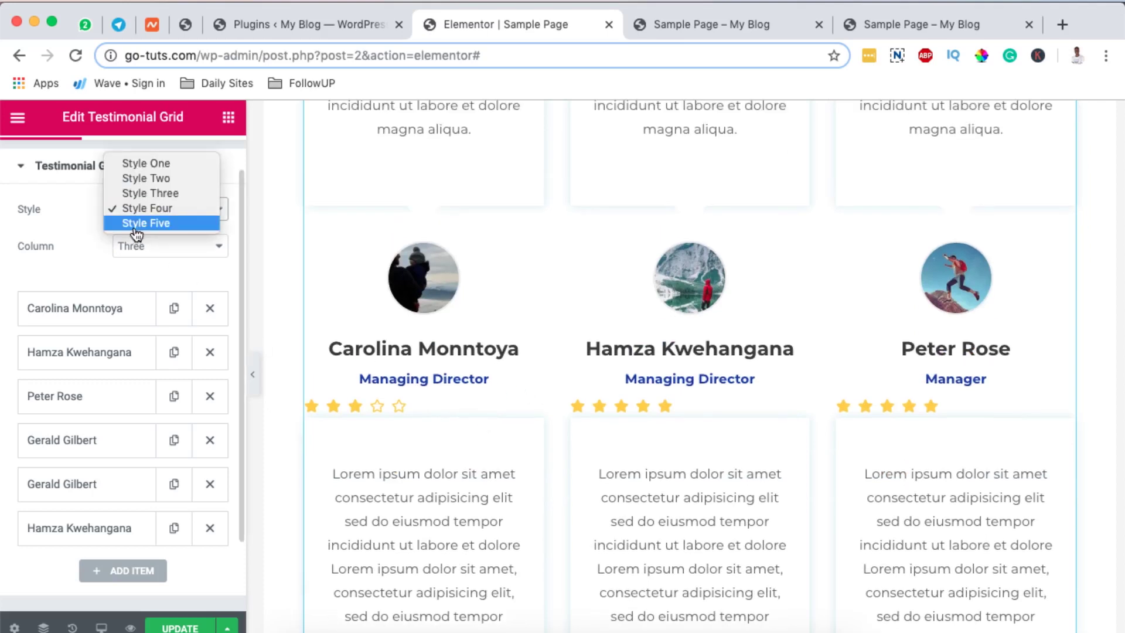
click(154, 227)
scroll(584, 410, up, 5)
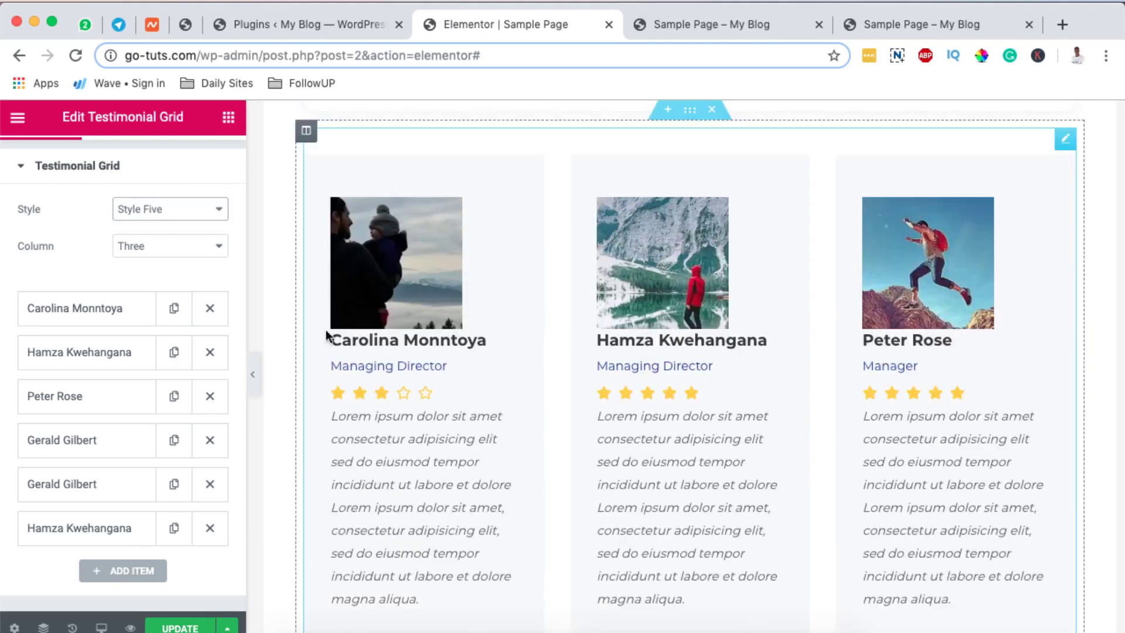
Try two columns and Styles Two and One on the upper grid, restoring three columns
click(165, 245)
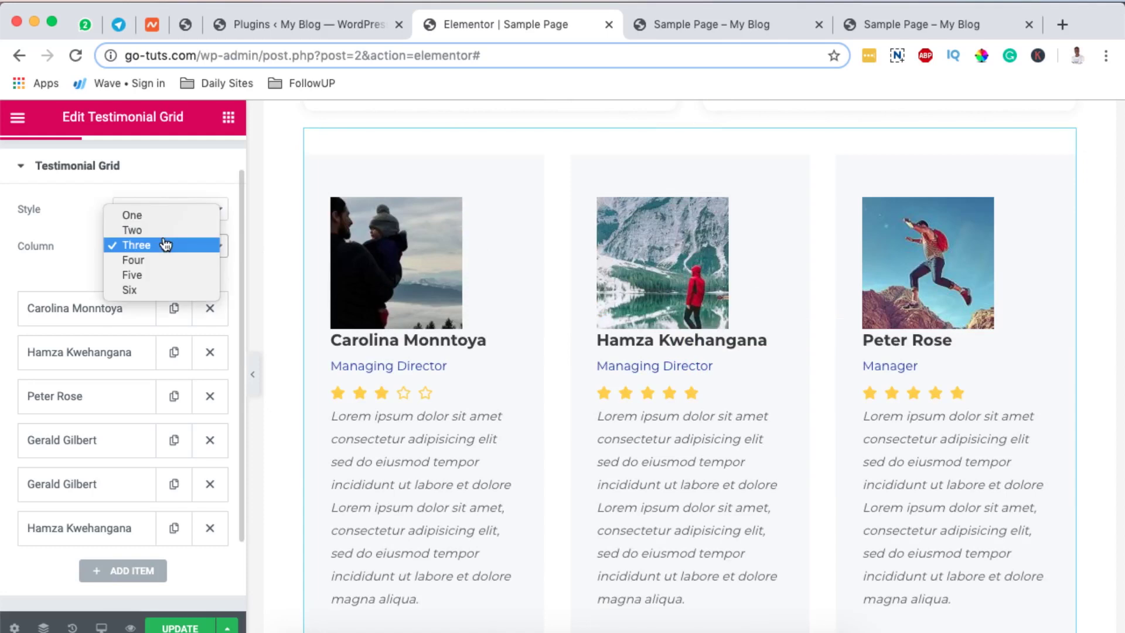
click(154, 231)
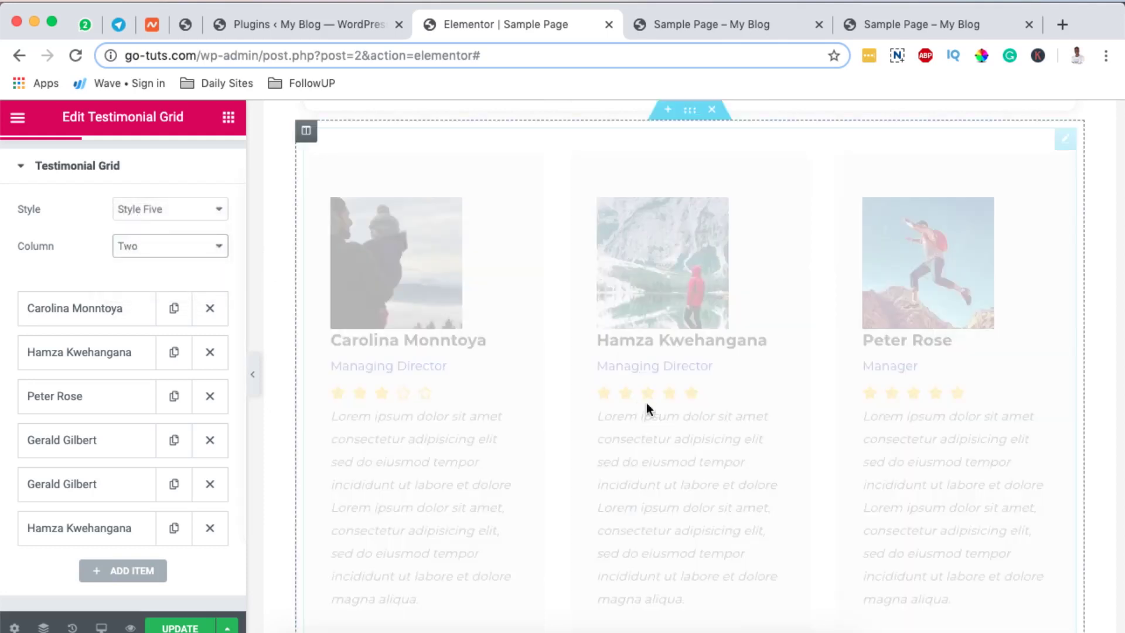
click(154, 211)
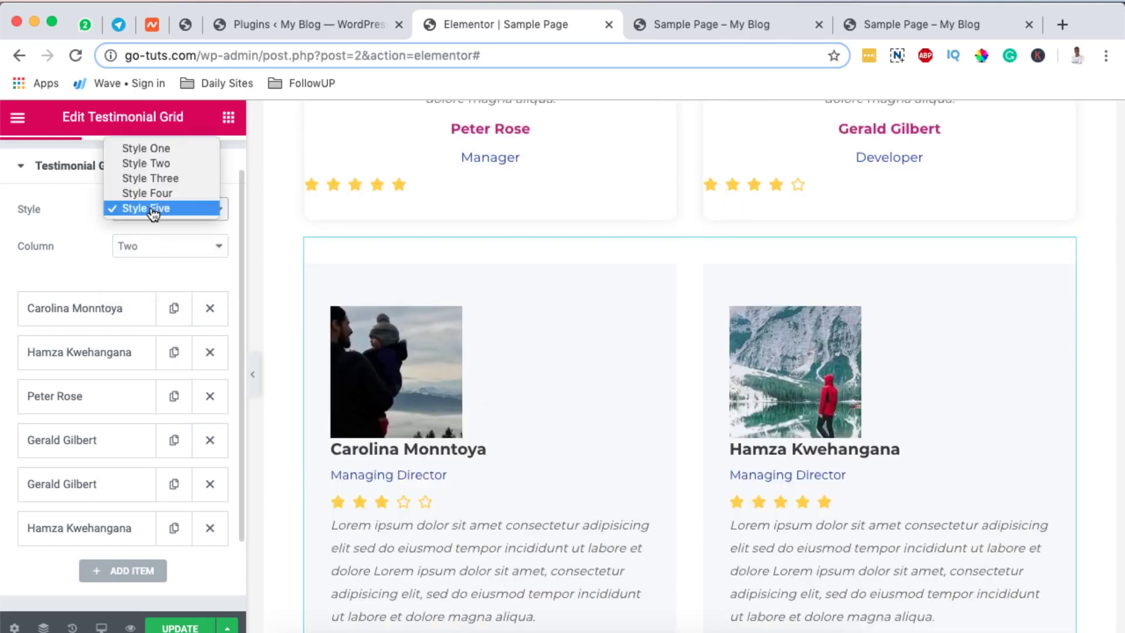
click(156, 211)
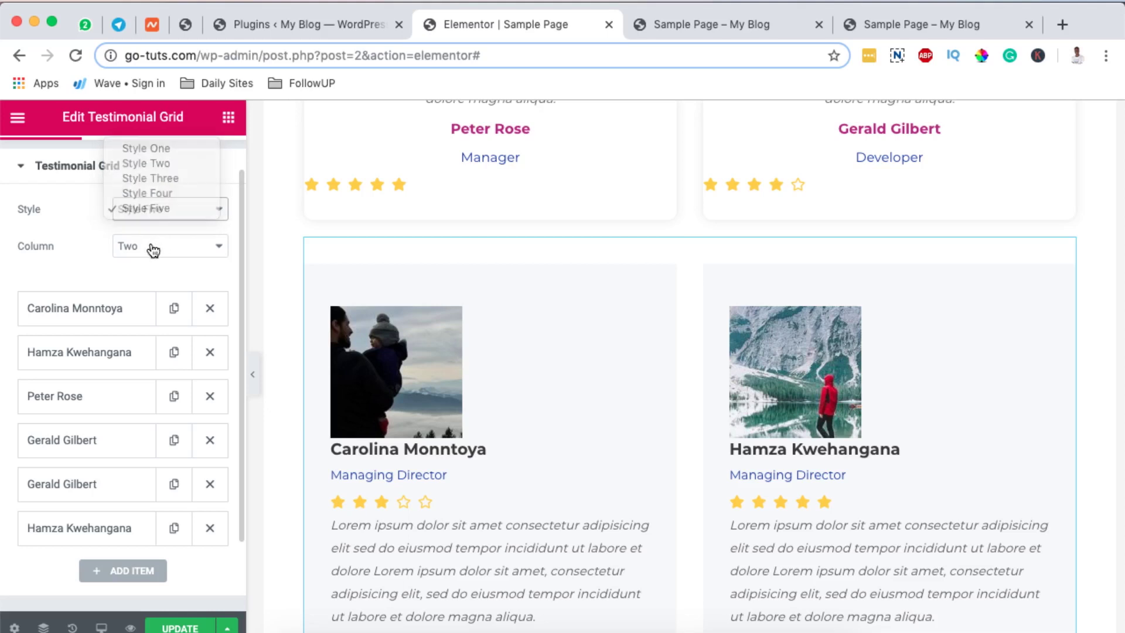
click(151, 249)
click(152, 261)
click(147, 213)
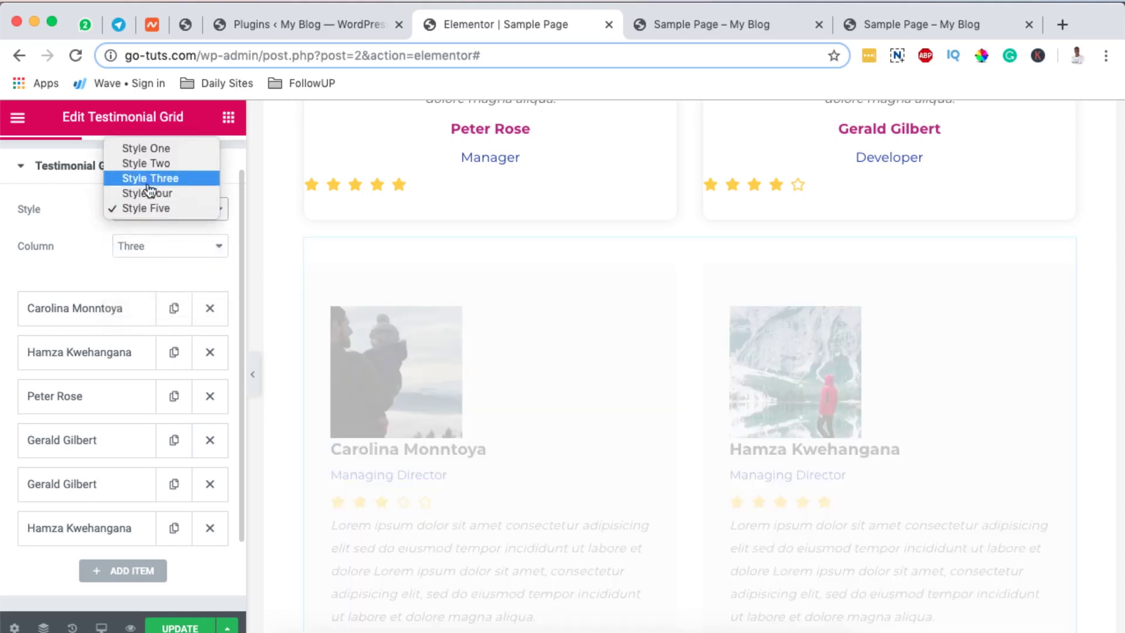
click(150, 162)
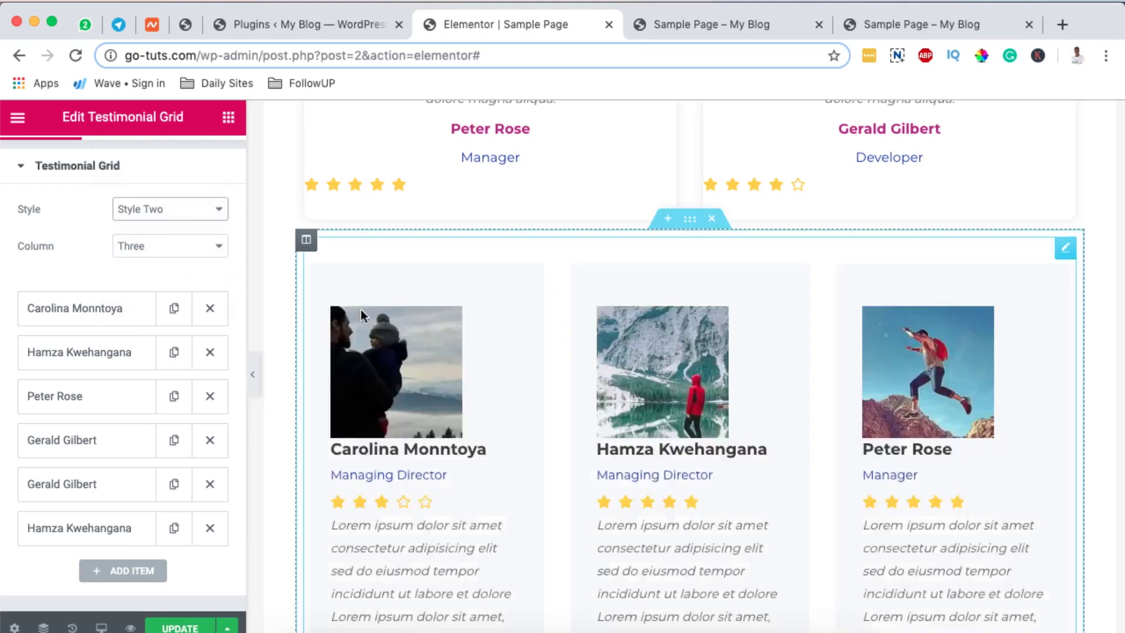
click(144, 213)
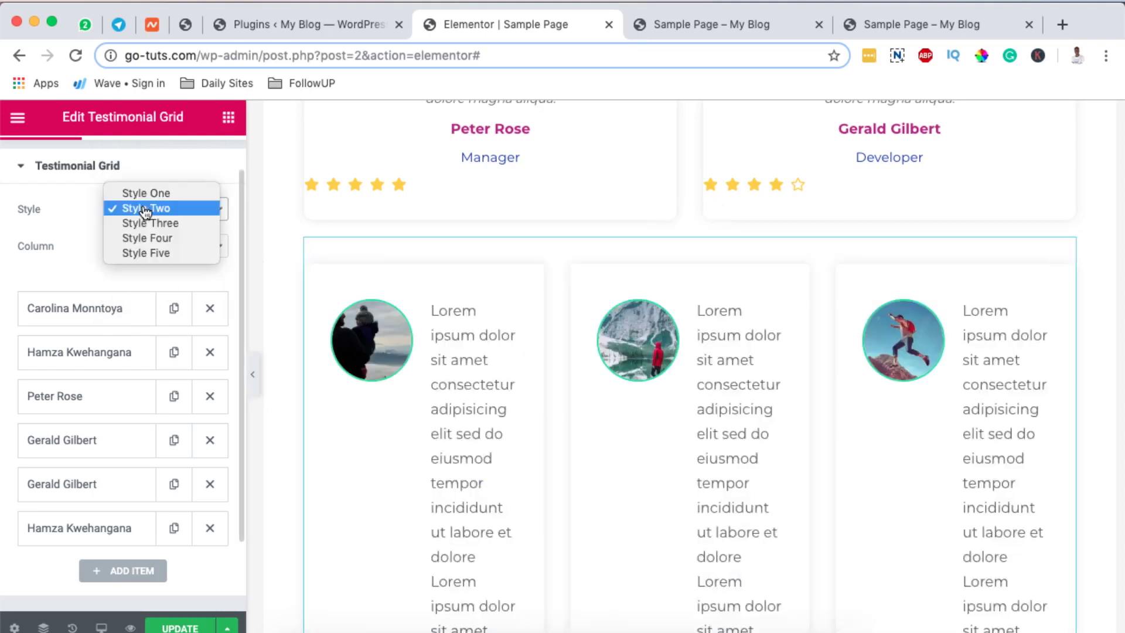
click(146, 194)
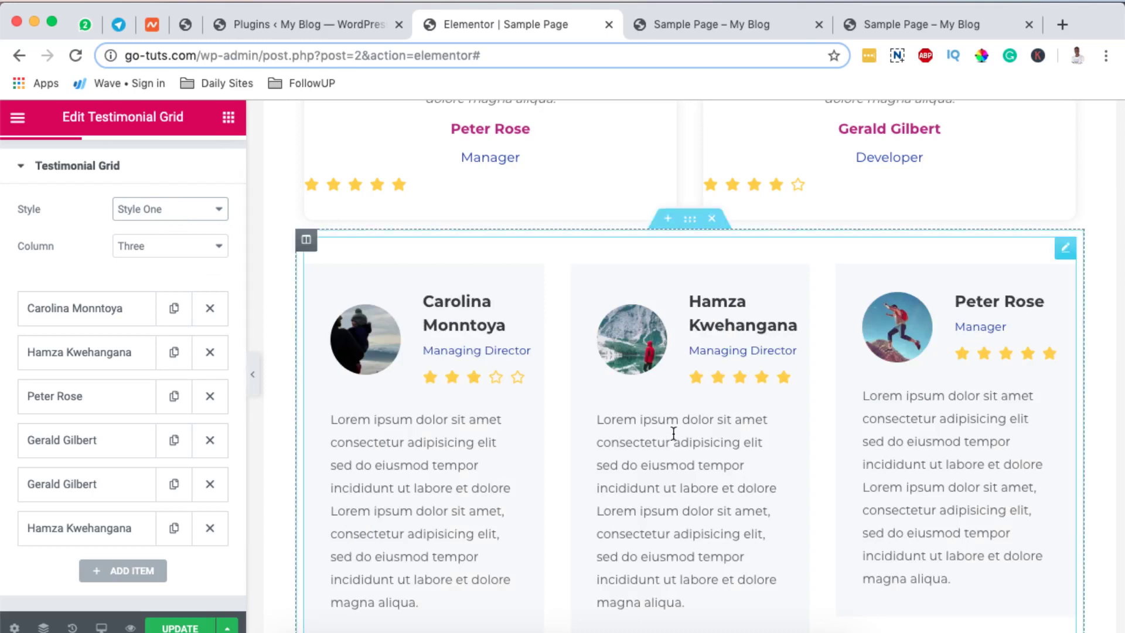
scroll(484, 333, down, 8)
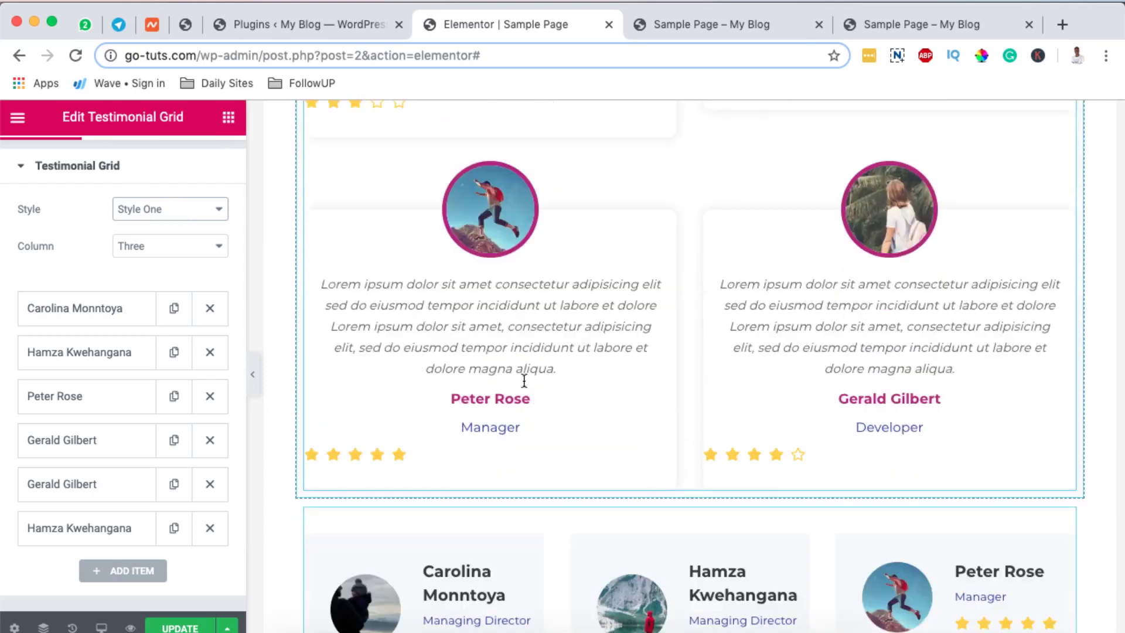
scroll(523, 375, up, 10)
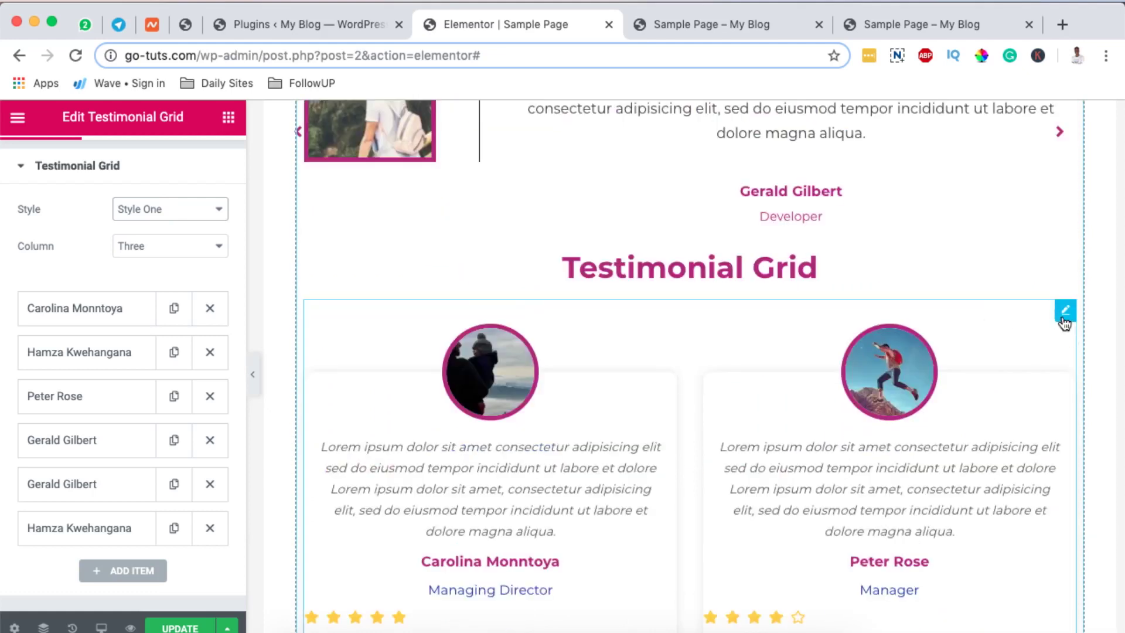
Set the lower testimonial grid to Style Three with two columns
click(1064, 317)
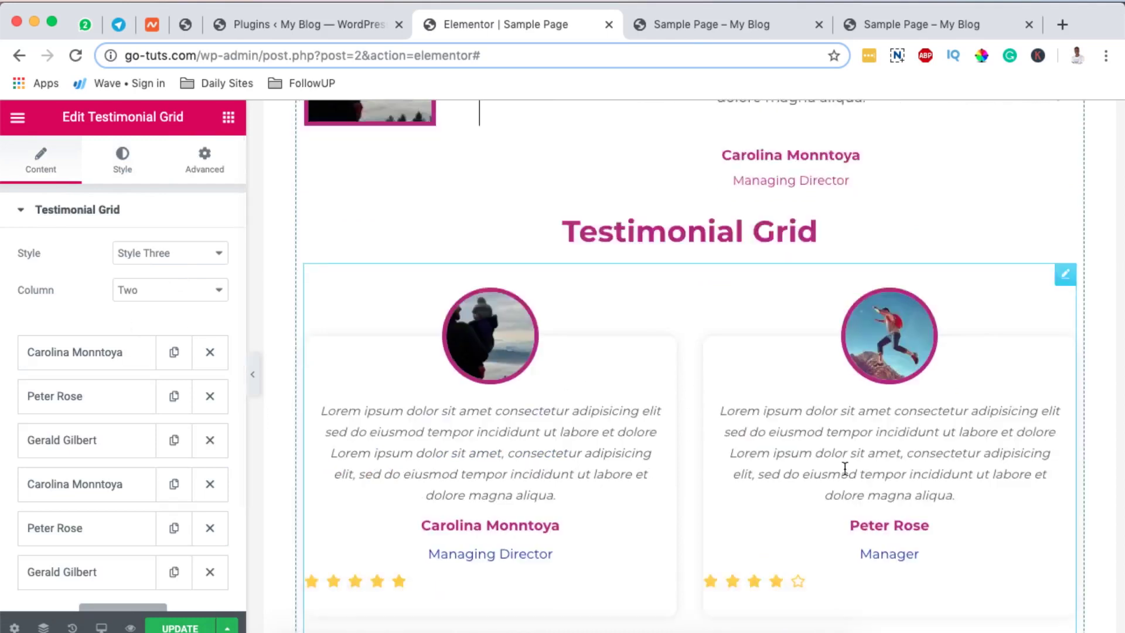
scroll(852, 463, down, 15)
click(1059, 263)
click(144, 253)
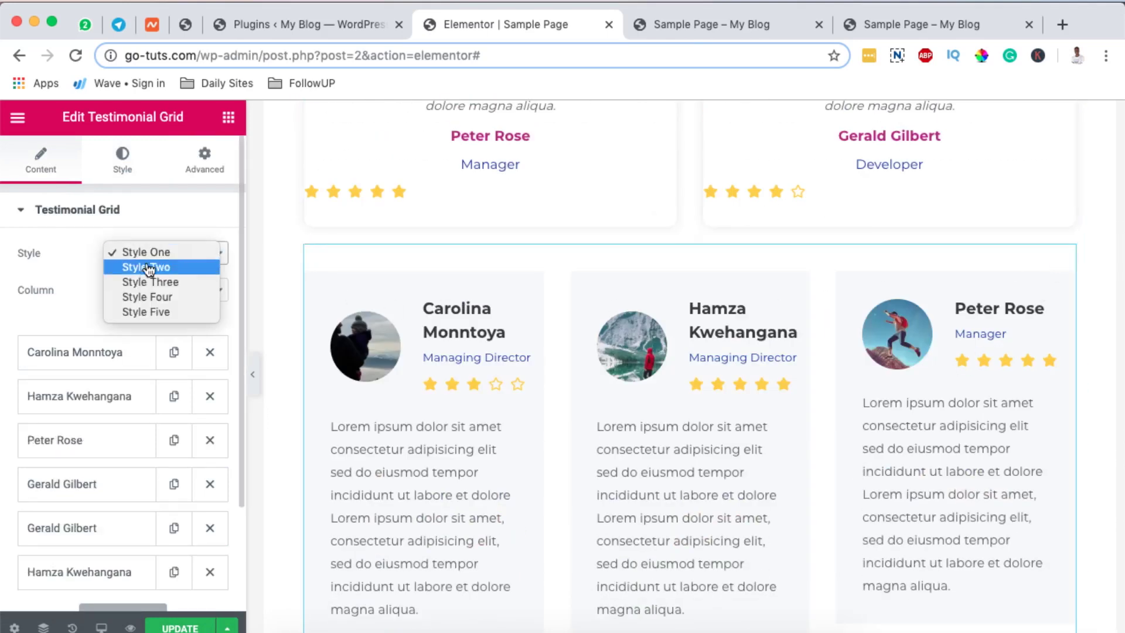
click(148, 283)
click(151, 289)
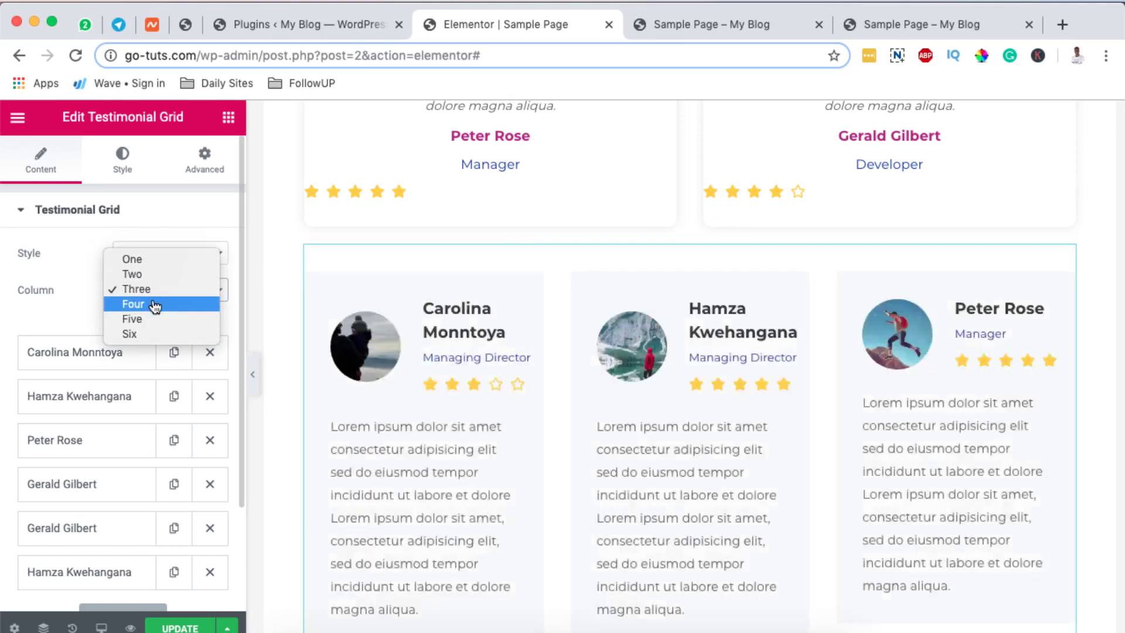
click(147, 275)
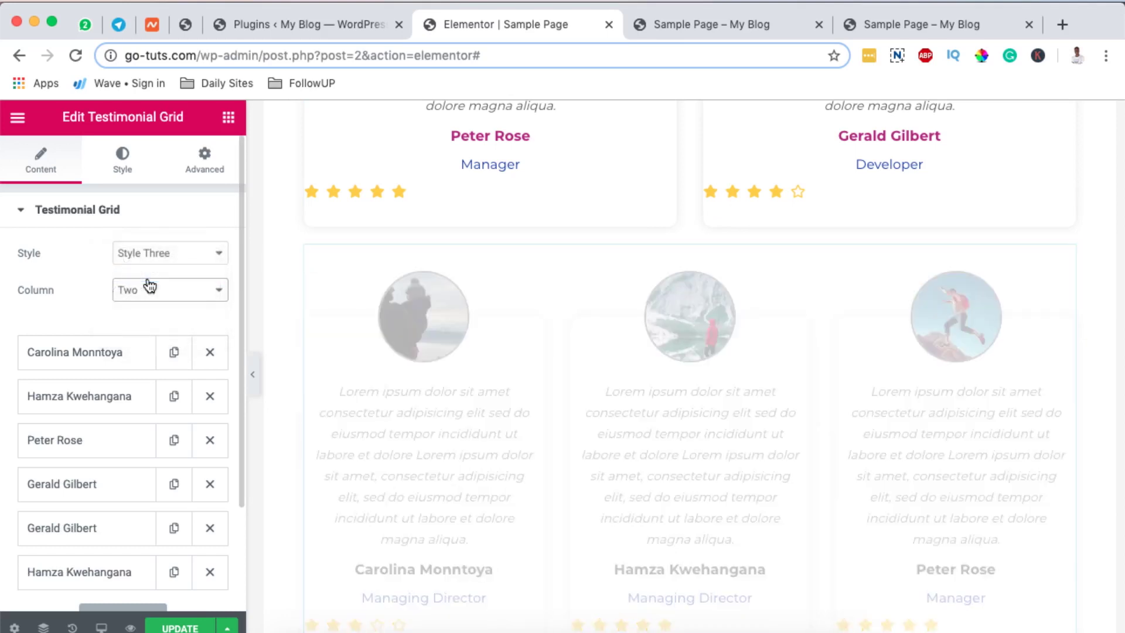
scroll(709, 456, down, 5)
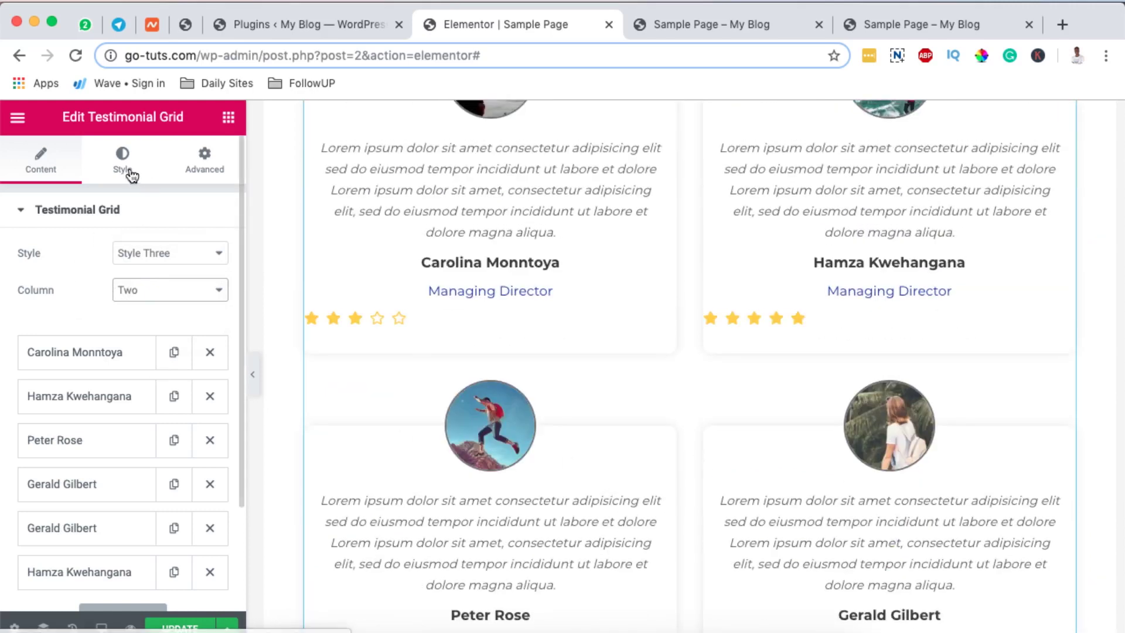
Give the grid's testimonial images a Solid border of width 5 in magenta
click(130, 173)
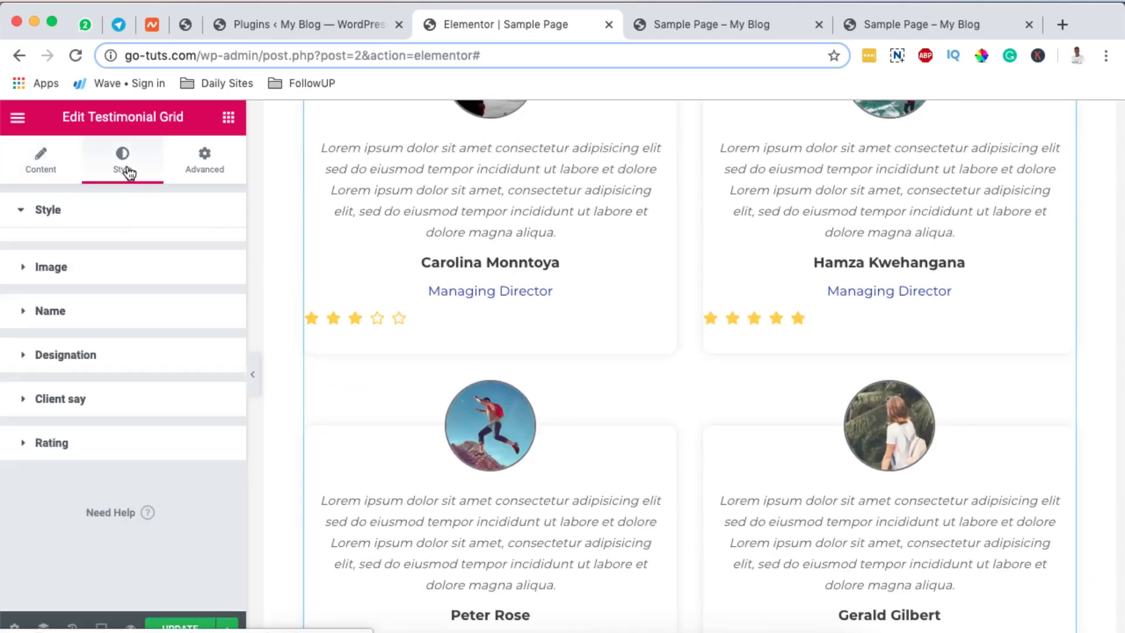
click(70, 276)
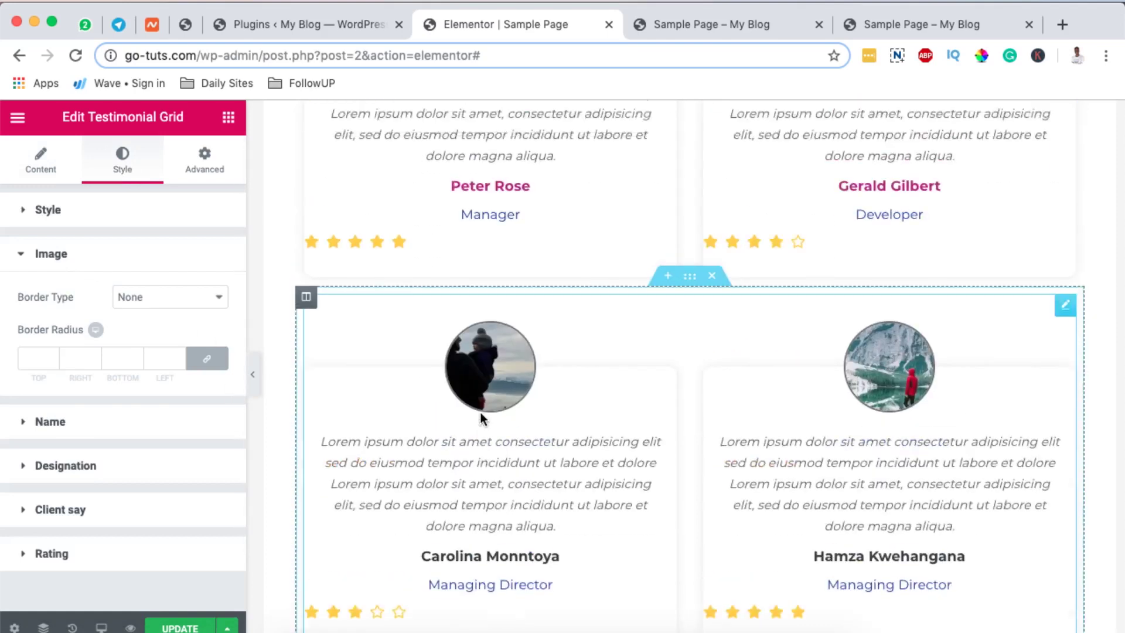
scroll(147, 293, down, 1)
click(146, 271)
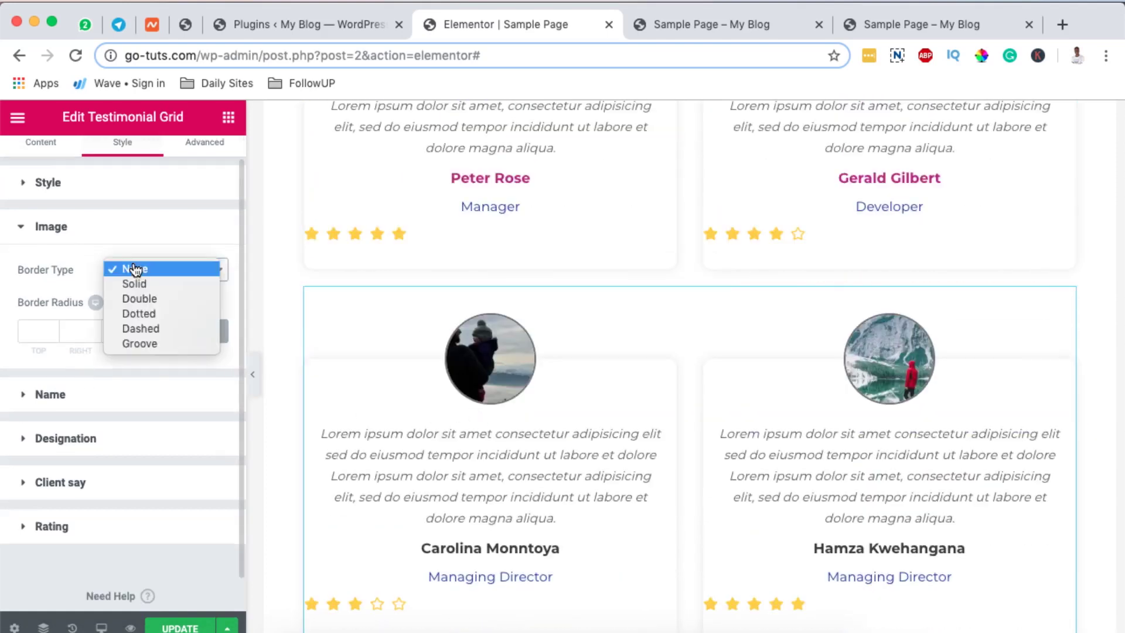
click(129, 286)
click(28, 331)
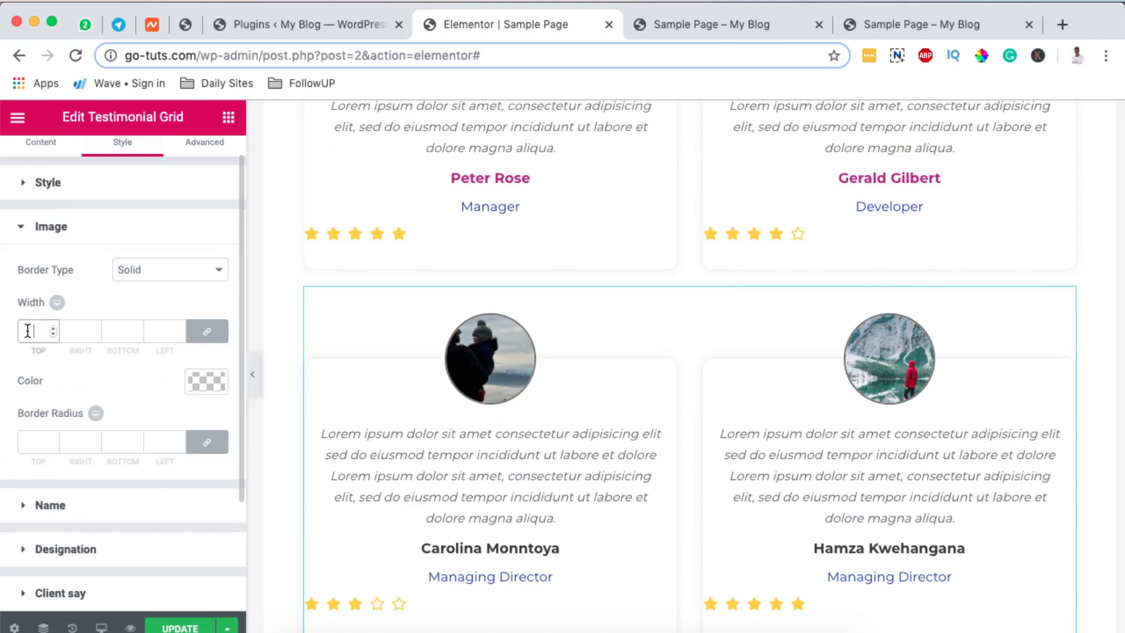
text(5)
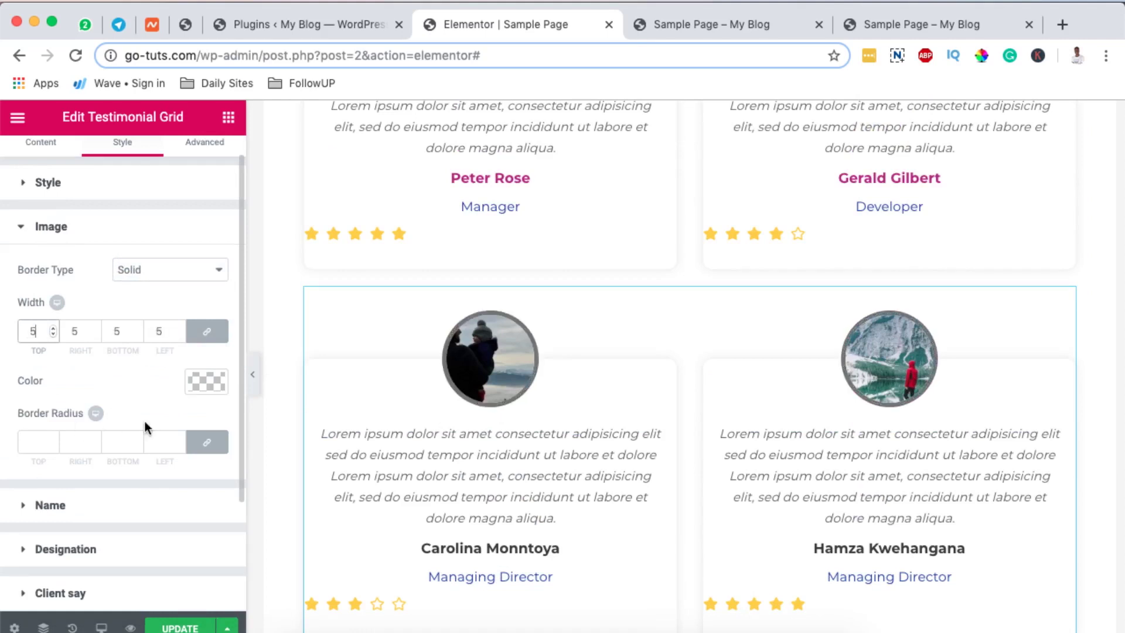
click(206, 381)
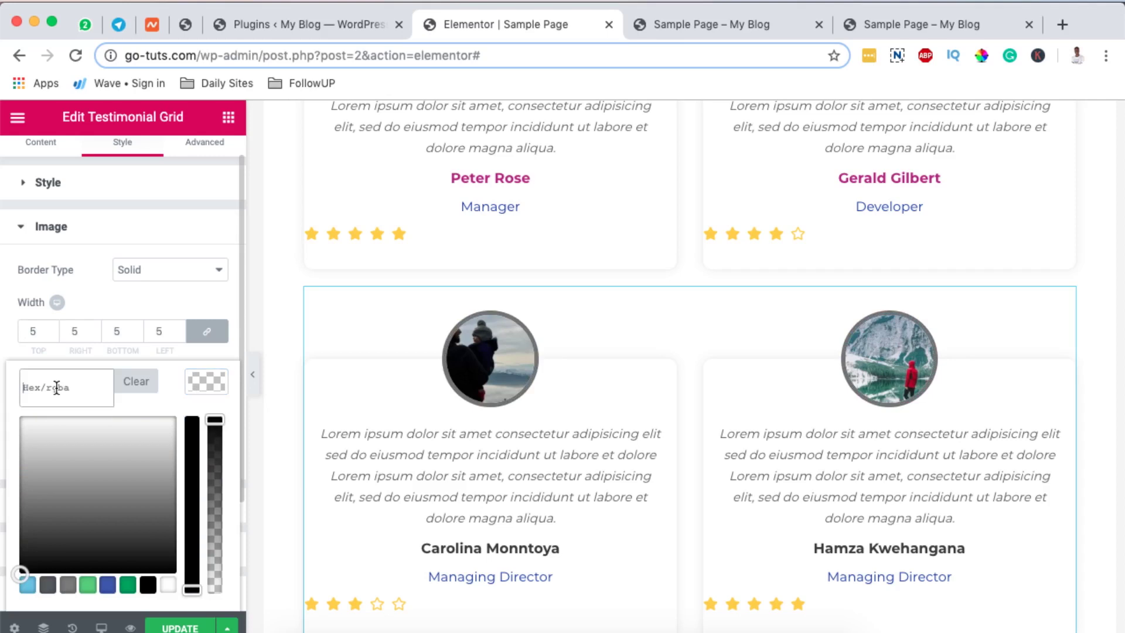
key(ctrl+v)
click(337, 402)
scroll(477, 449, down, 5)
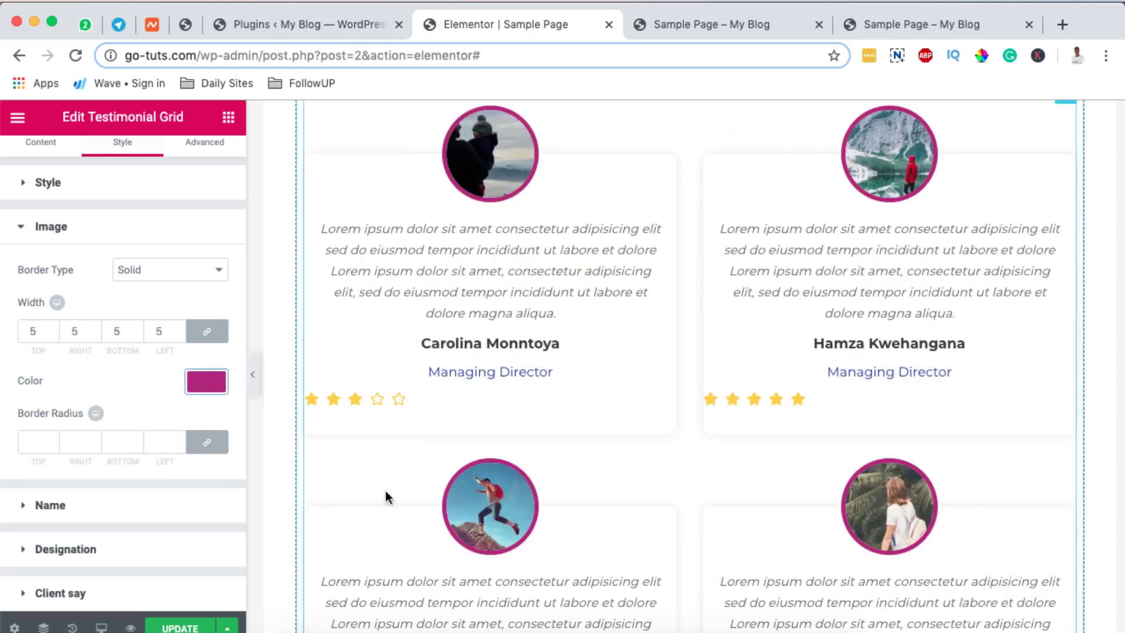
scroll(153, 496, down, 1)
Make the grid's testimonial names magenta #ad247f and enlarge their font size to 20
click(63, 488)
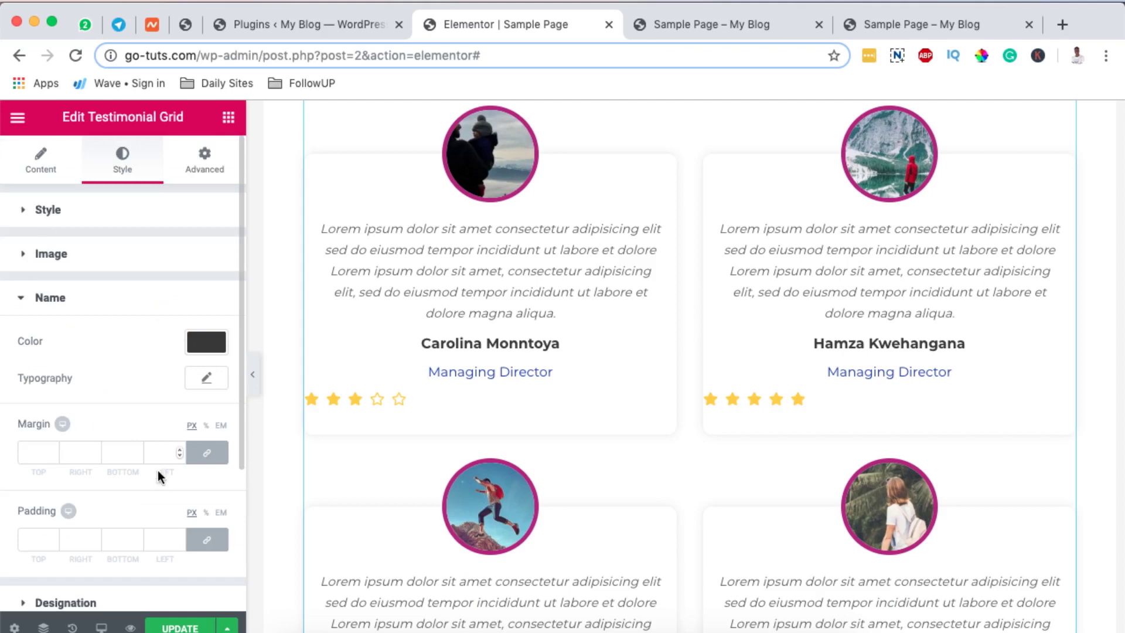
click(207, 343)
double_click(70, 348)
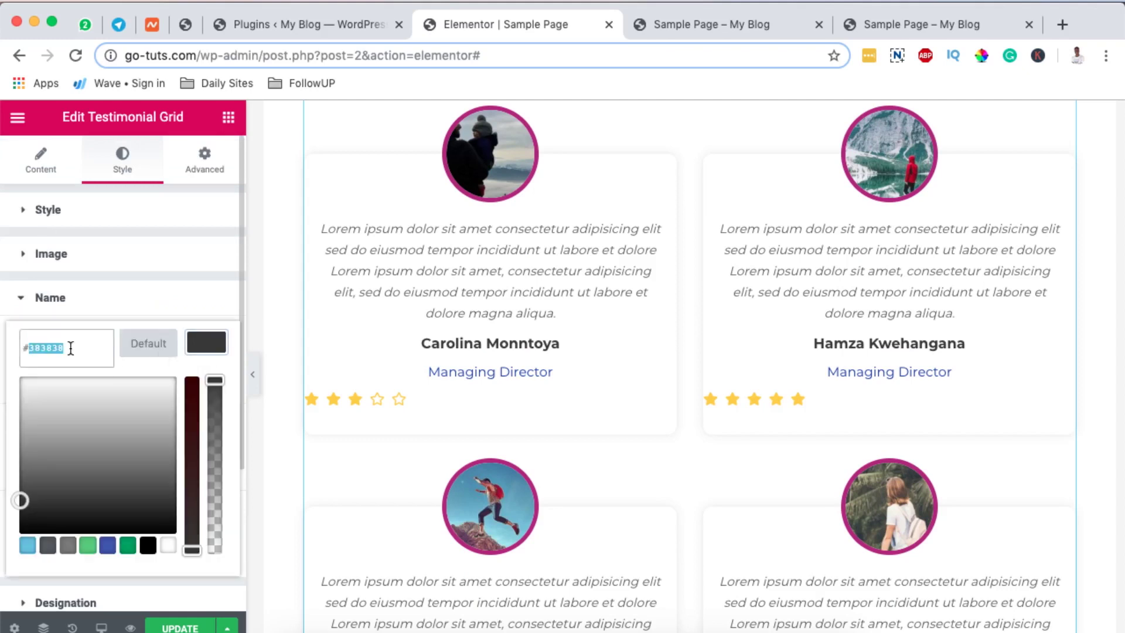
text(#ad247f)
click(209, 341)
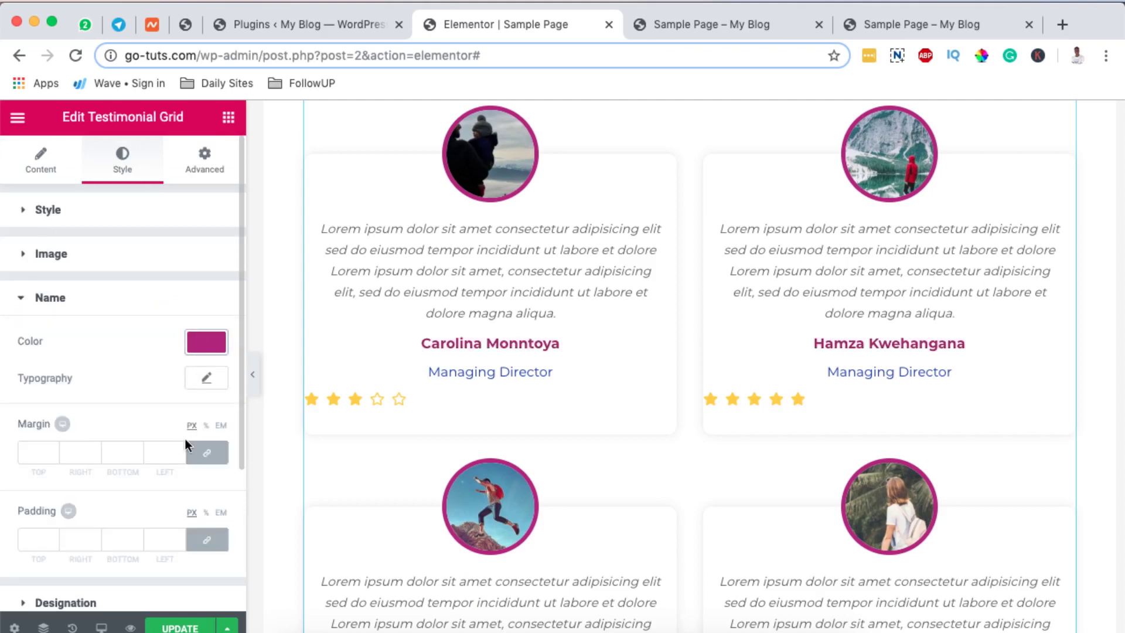
click(205, 380)
click(37, 487)
mouse_move(40, 490)
mouse_down()
mouse_move(68, 485)
mouse_move(43, 491)
mouse_up()
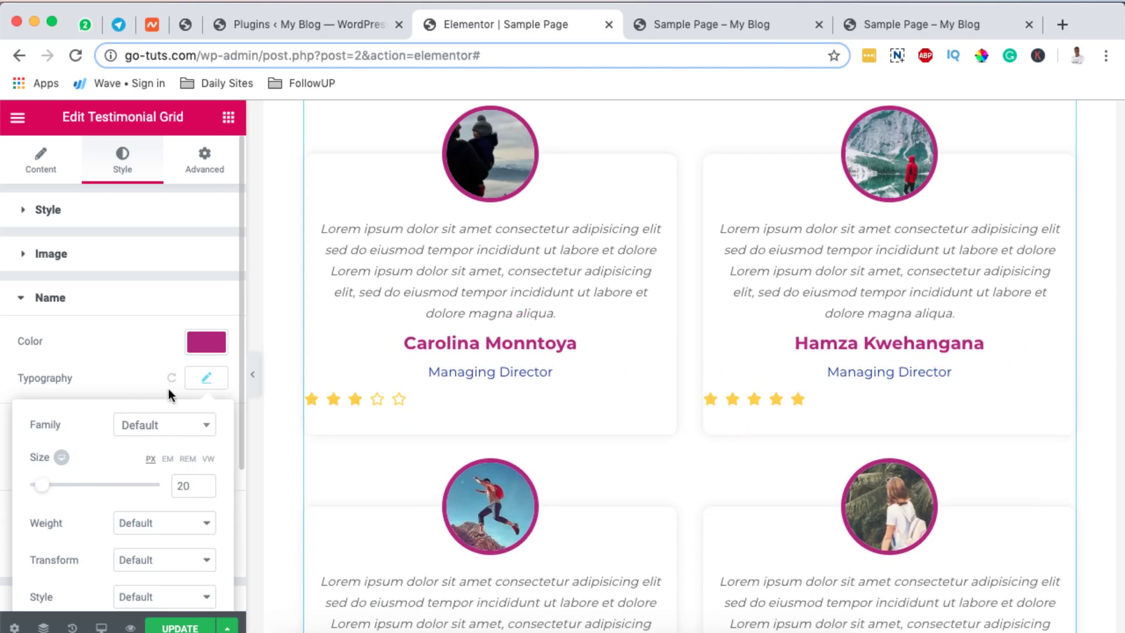
click(206, 378)
Paste the same magenta colour onto the Managing Director designation text
scroll(134, 451, down, 3)
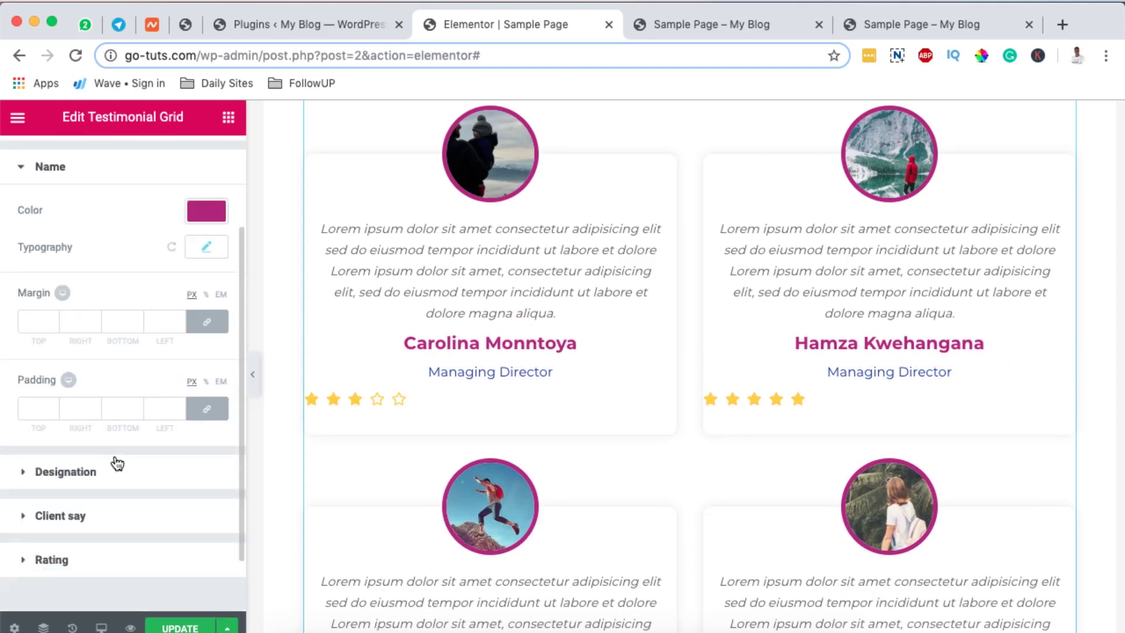
click(58, 474)
click(206, 386)
click(59, 400)
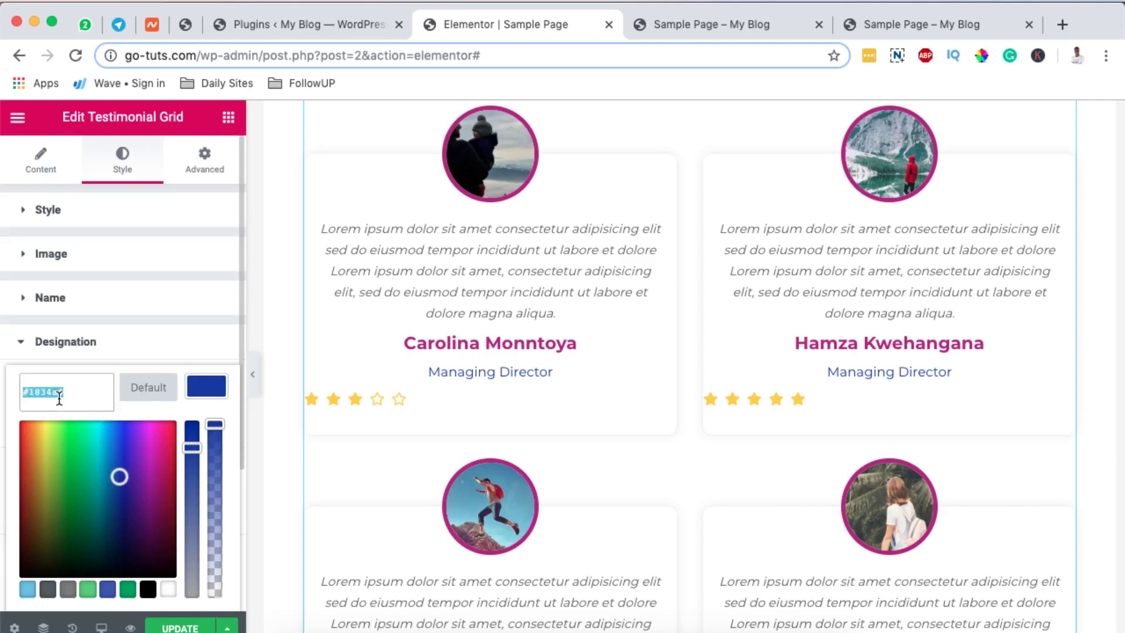
key(ctrl+v)
click(209, 384)
scroll(198, 441, down, 2)
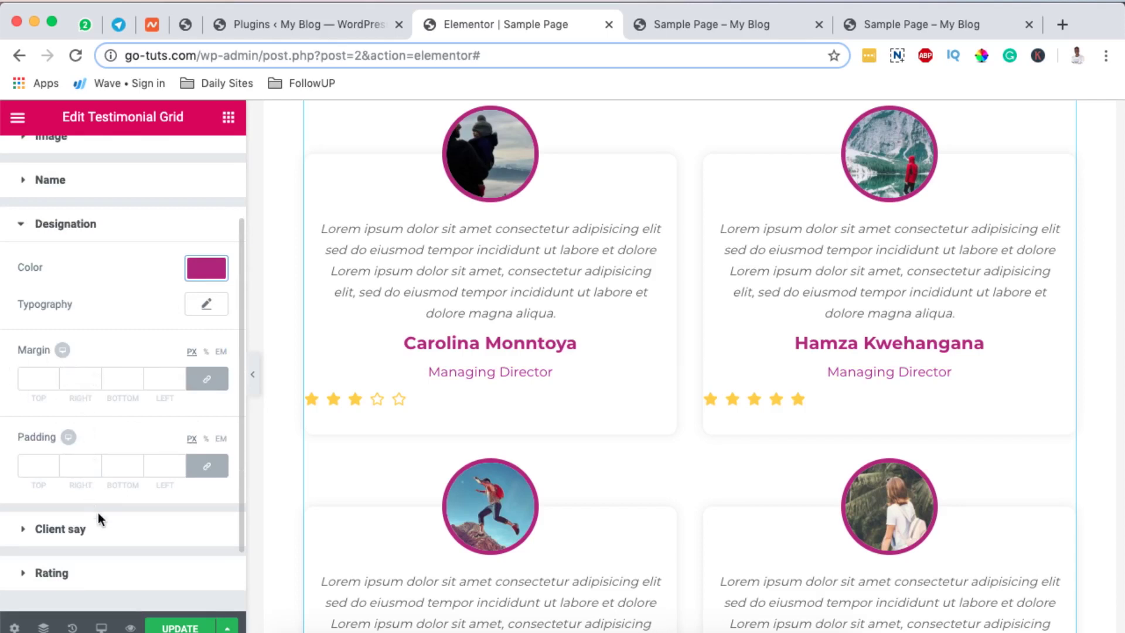
click(82, 532)
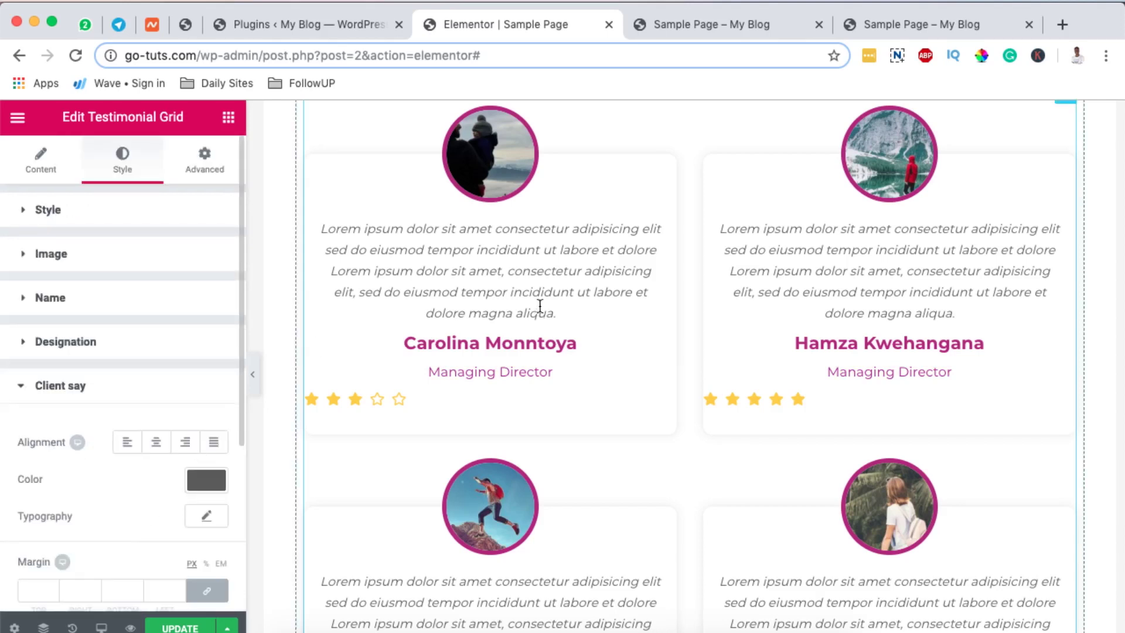
Colour the quote text dark #262626 and enlarge its font size to about 13 px
scroll(199, 453, down, 1)
scroll(198, 453, down, 3)
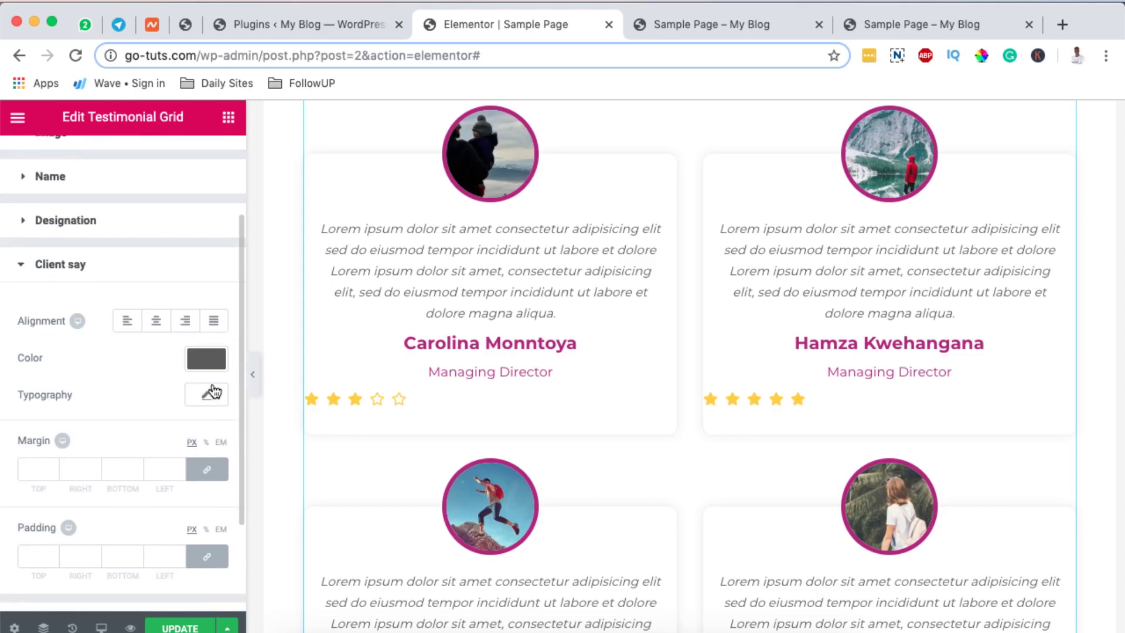
click(199, 347)
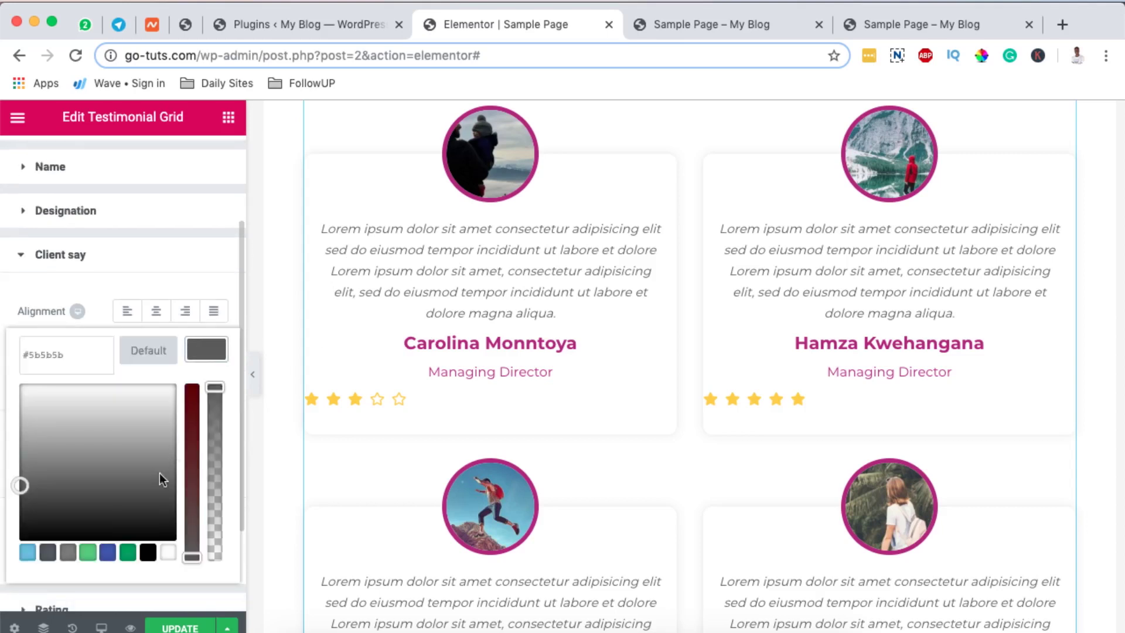
click(21, 517)
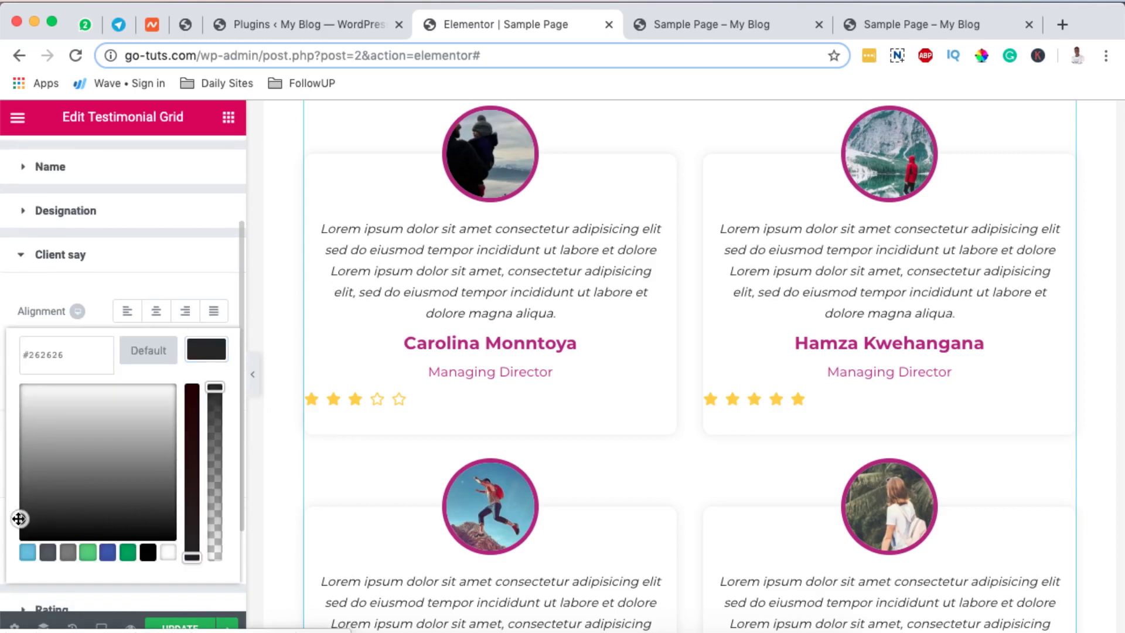
click(213, 350)
click(207, 385)
drag(35, 495, 41, 500)
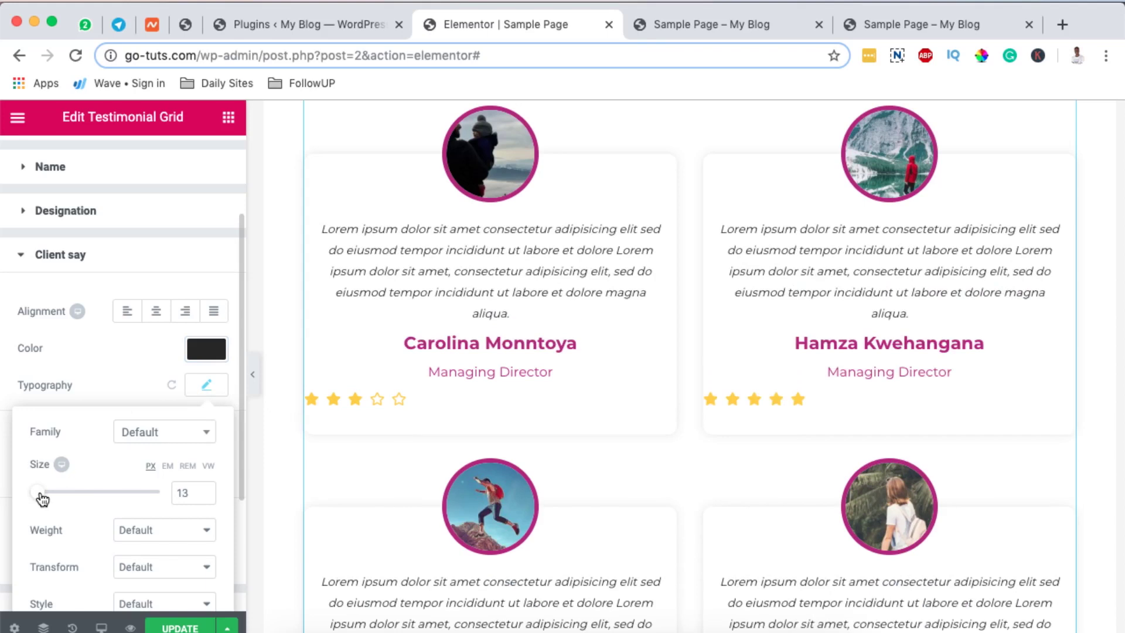
click(208, 387)
scroll(176, 445, down, 3)
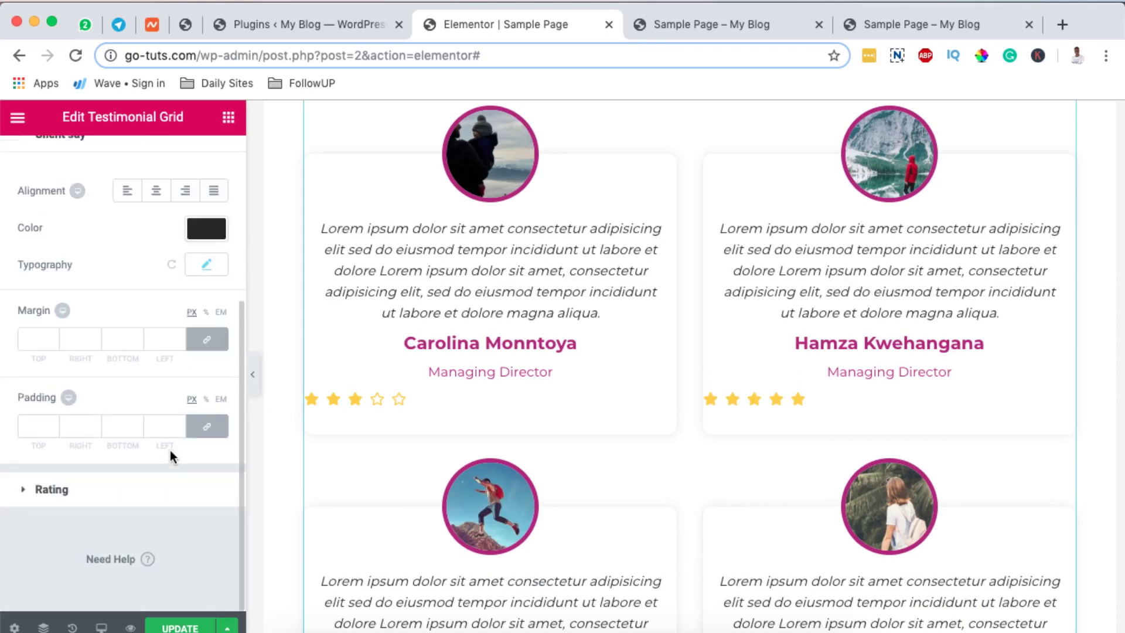
Change the rating stars from green to a deeper gold colour
click(139, 491)
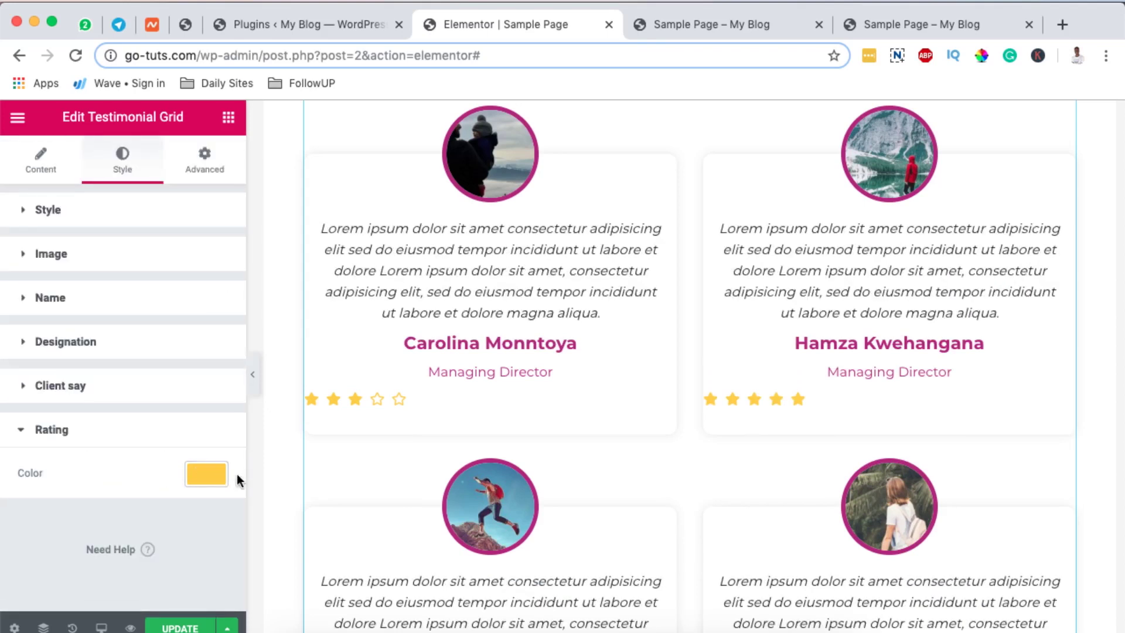
click(204, 468)
drag(37, 486, 40, 434)
click(225, 375)
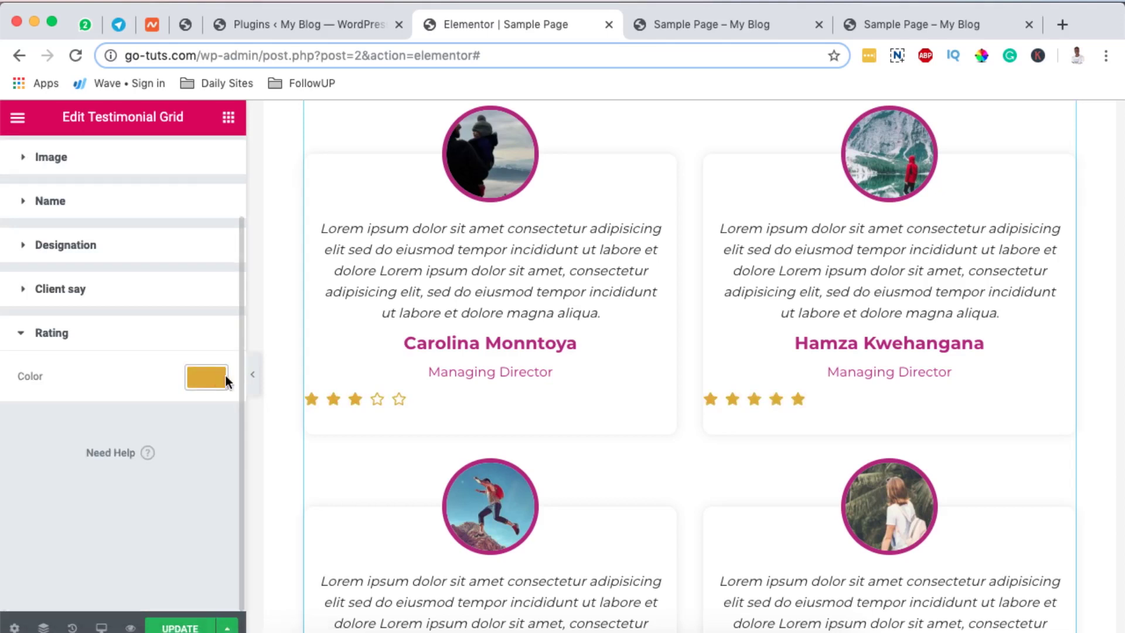
Check the restyled testimonial grid on the canvas and update the page
scroll(435, 494, down, 6)
scroll(435, 497, down, 5)
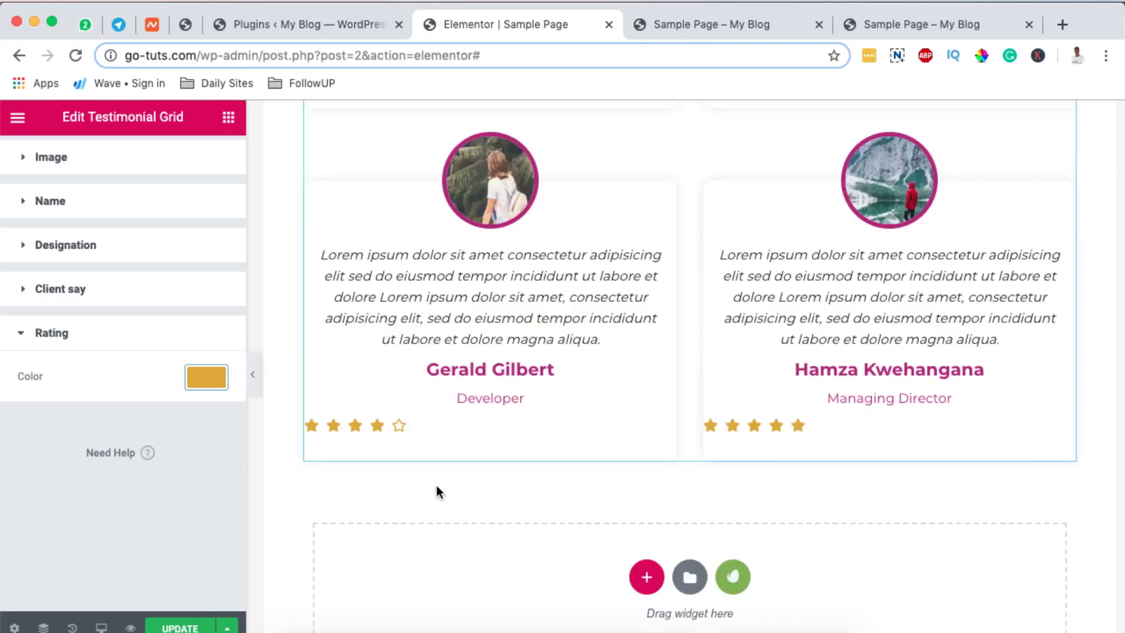
scroll(436, 491, up, 2)
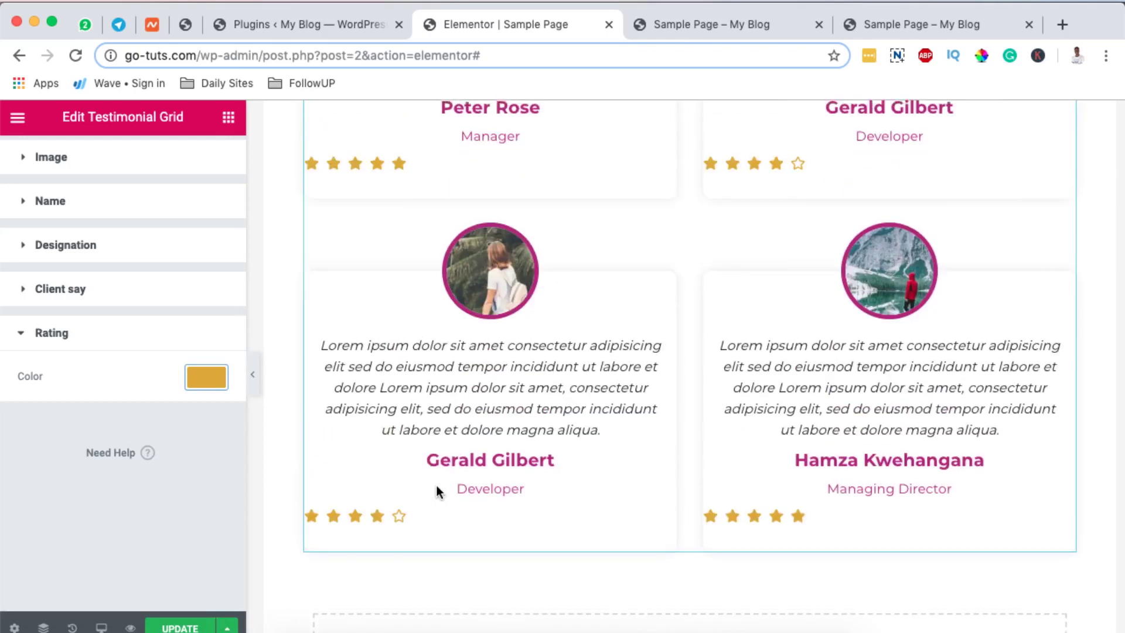
scroll(436, 491, up, 4)
scroll(437, 491, up, 4)
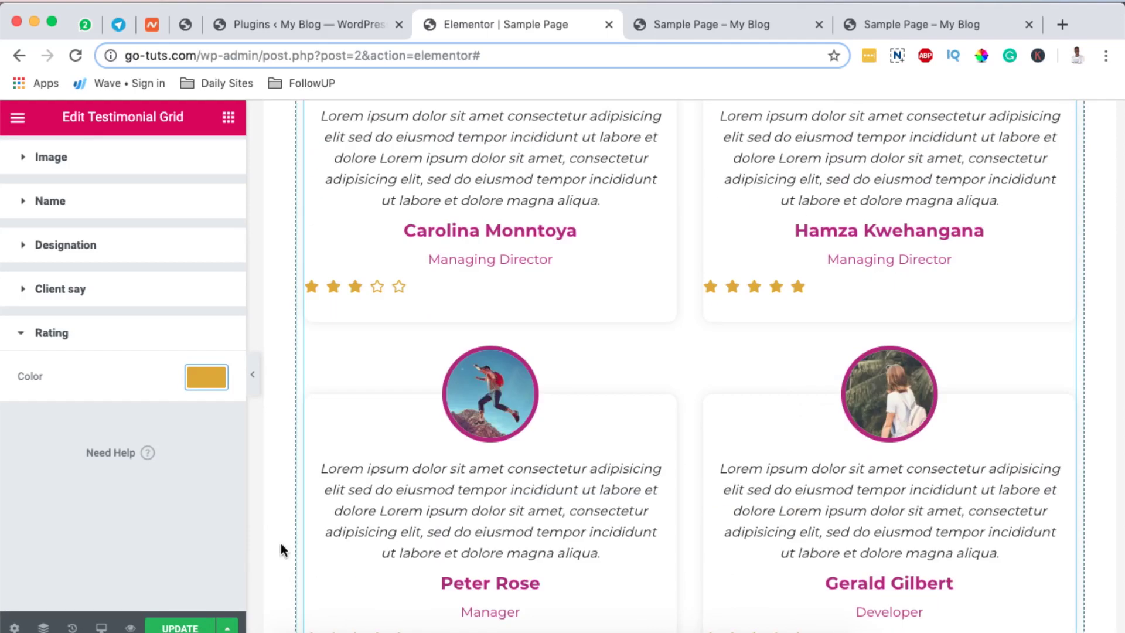
click(184, 624)
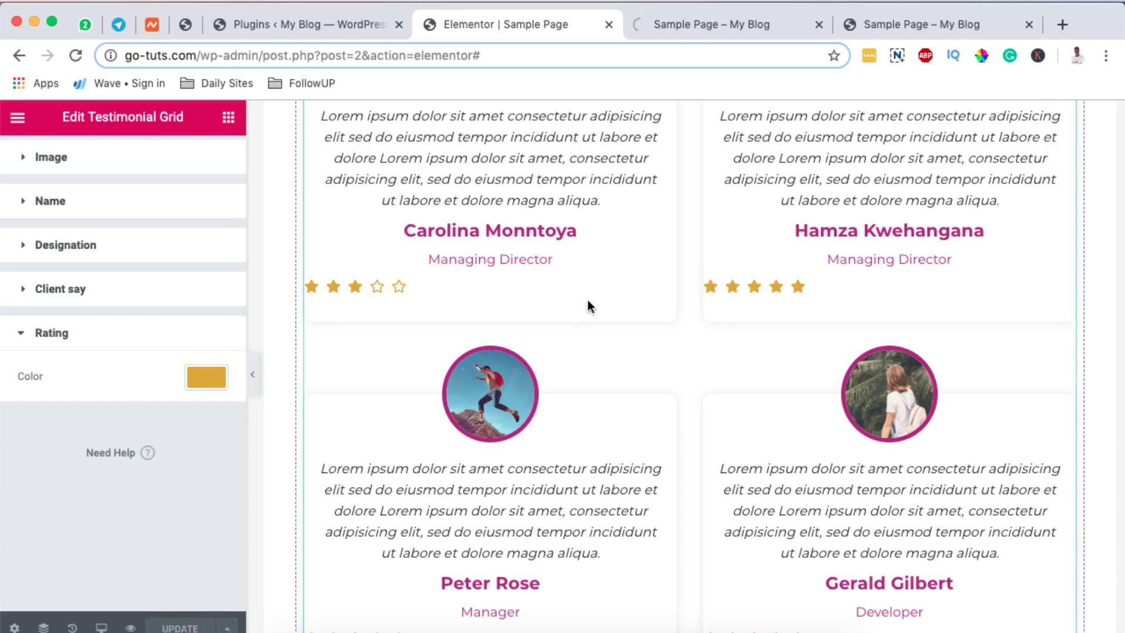
click(701, 23)
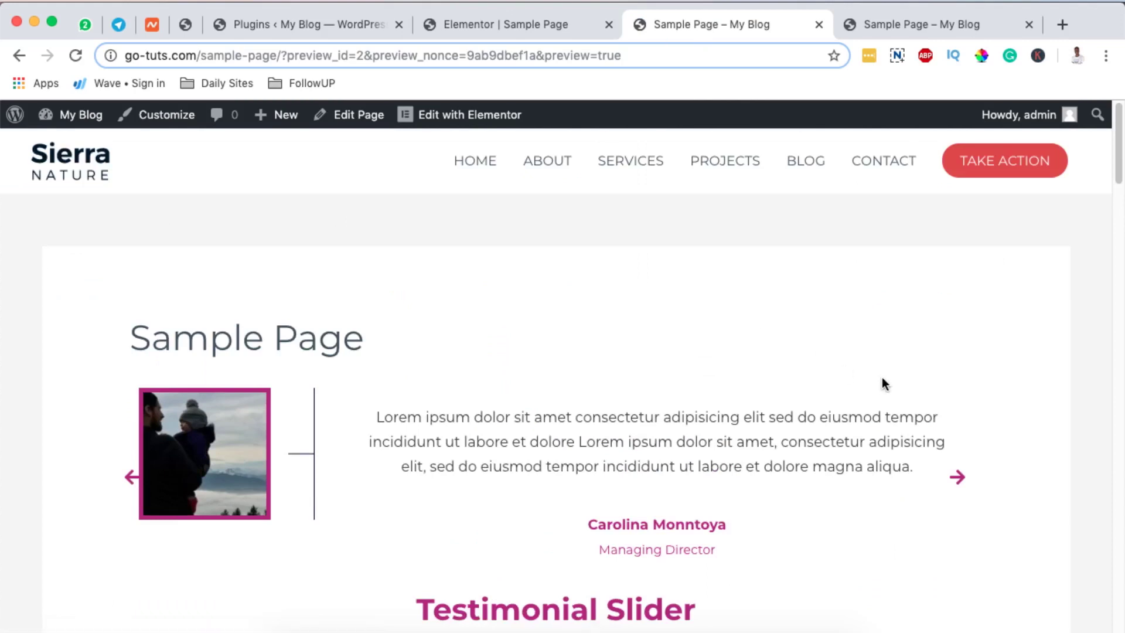
scroll(882, 377, down, 10)
scroll(887, 374, down, 5)
drag(744, 296, 896, 307)
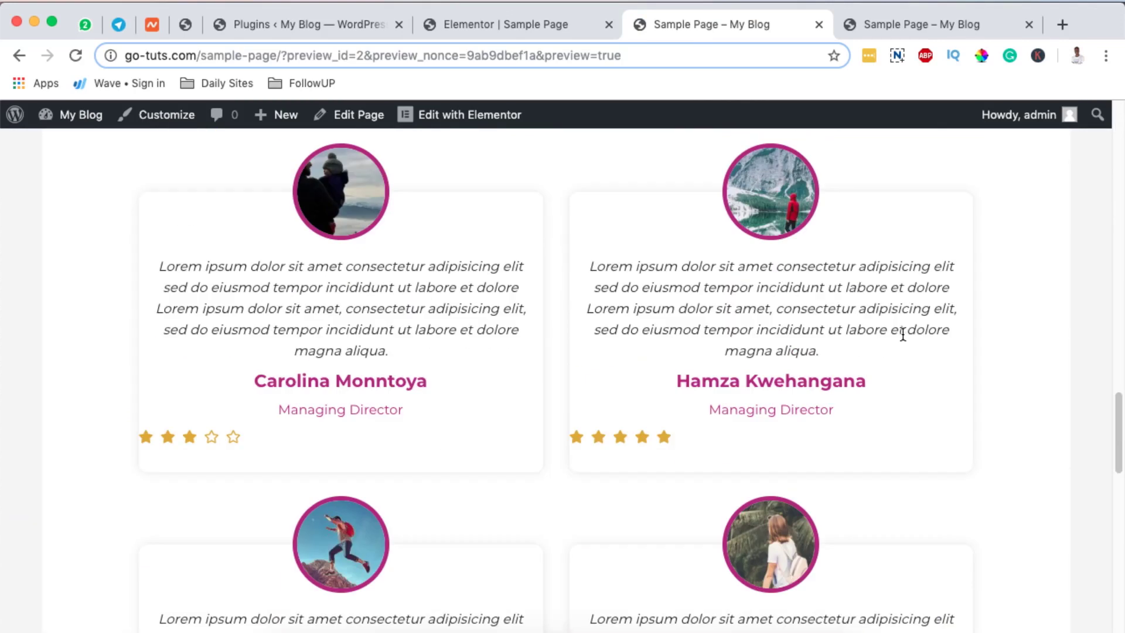
scroll(884, 339, up, 6)
scroll(877, 344, down, 7)
scroll(834, 349, up, 2)
scroll(573, 199, up, 15)
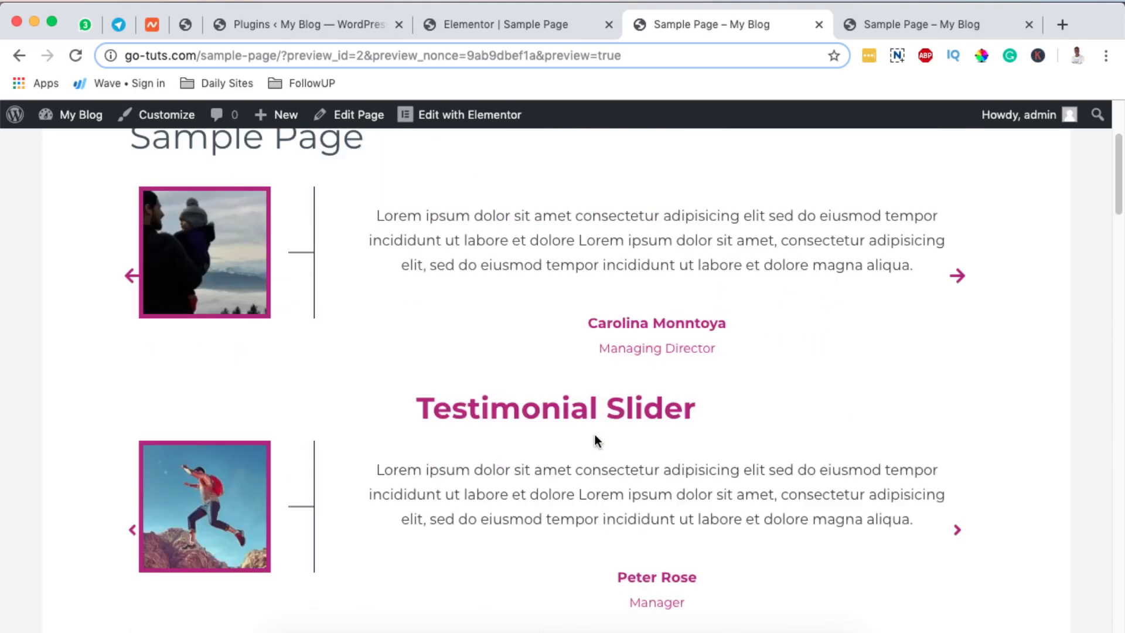
scroll(627, 422, up, 5)
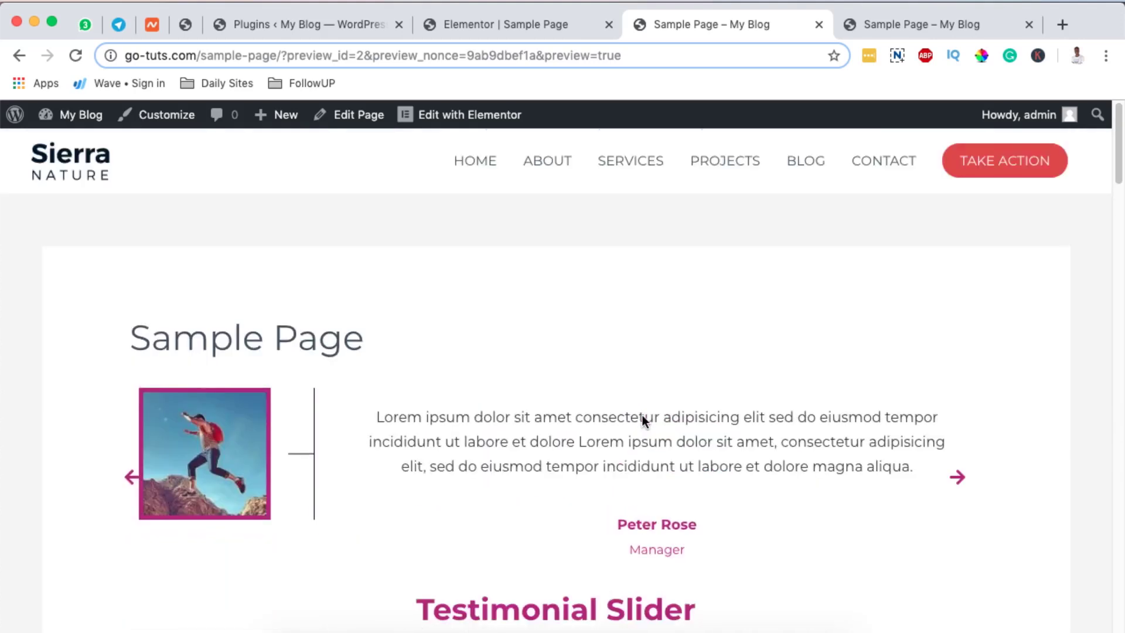
scroll(641, 414, down, 15)
scroll(641, 413, down, 10)
scroll(581, 367, down, 2)
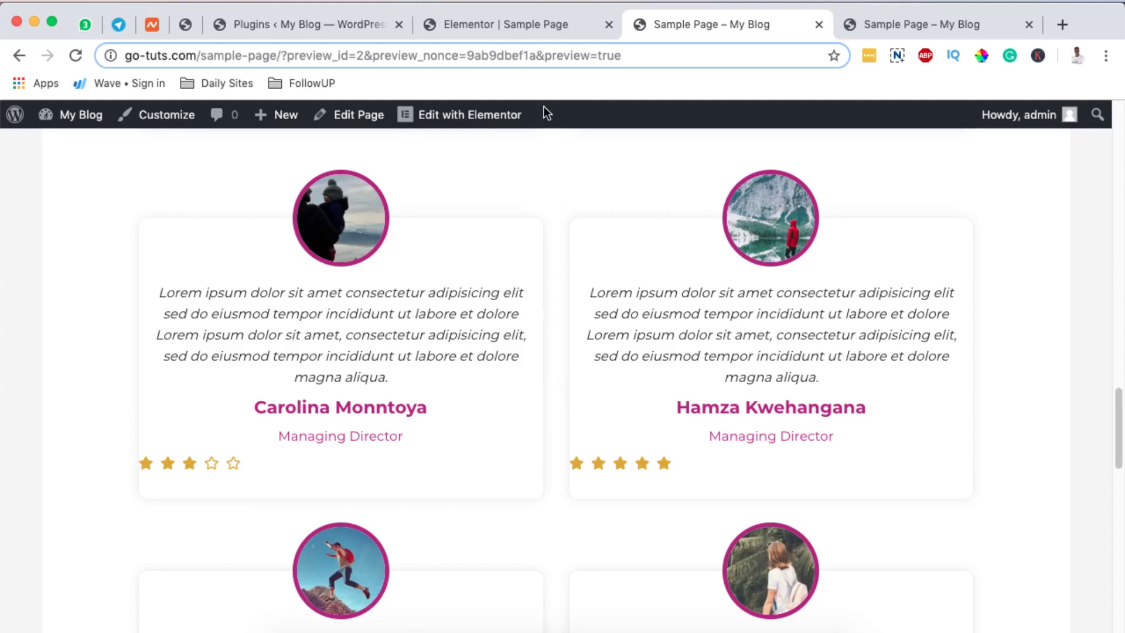
click(513, 27)
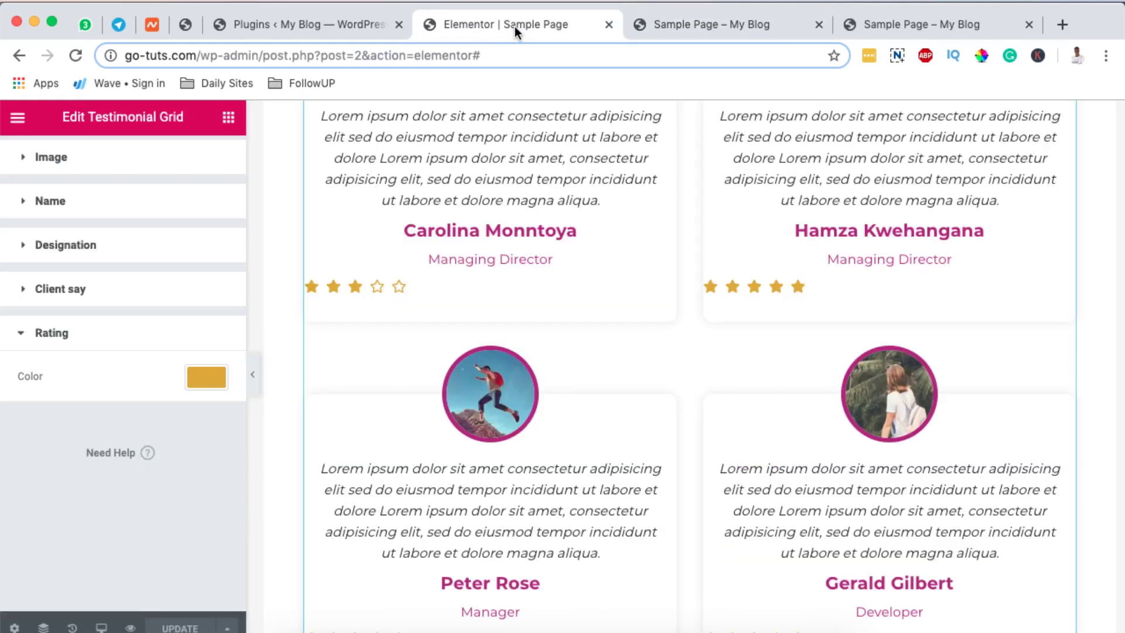